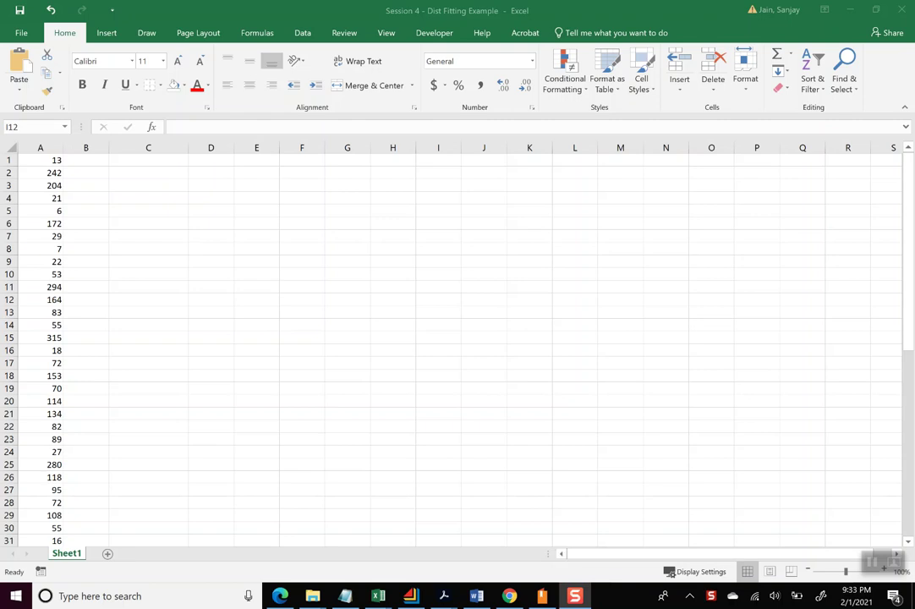
# Step: Review the data values in column A, confirming they run from A1 to row 60
pyautogui.click(44, 161)
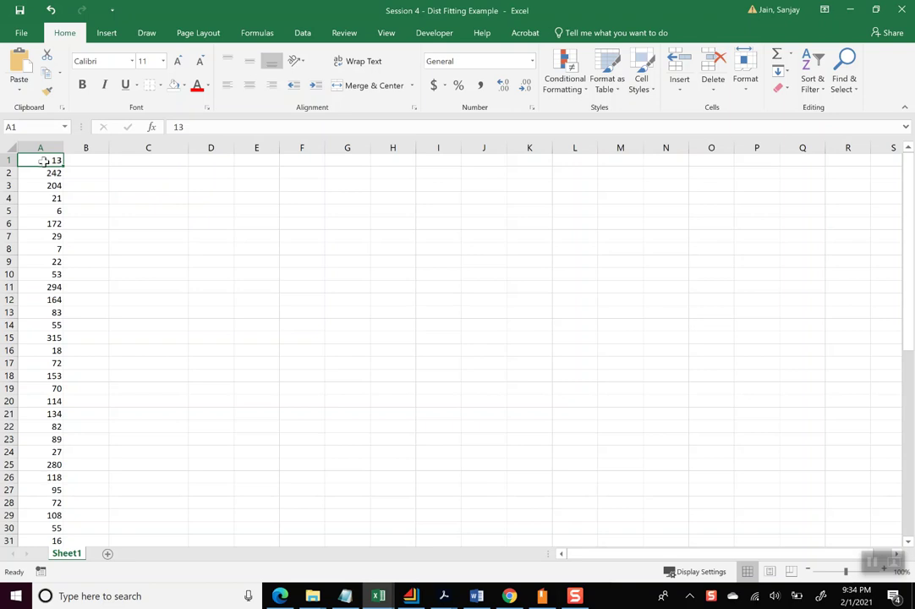
pyautogui.press('Down')
pyautogui.press('Down')
pyautogui.press('Down')
pyautogui.press('Down')
pyautogui.press('Down')
pyautogui.press('Down')
pyautogui.press('Down')
pyautogui.press('Down')
pyautogui.press('Down')
pyautogui.press('Down')
pyautogui.press('Down')
pyautogui.press('Down')
pyautogui.press('Down')
pyautogui.press('Down')
pyautogui.press('Down')
pyautogui.press('Down')
pyautogui.press('Down')
pyautogui.press('Down')
pyautogui.press('Down')
pyautogui.press('Down')
pyautogui.press('Down')
pyautogui.press('Down')
pyautogui.press('Down')
pyautogui.press('Down')
pyautogui.press('Down')
pyautogui.press('Down')
pyautogui.press('Down')
pyautogui.press('Down')
pyautogui.press('Down')
pyautogui.press('Down')
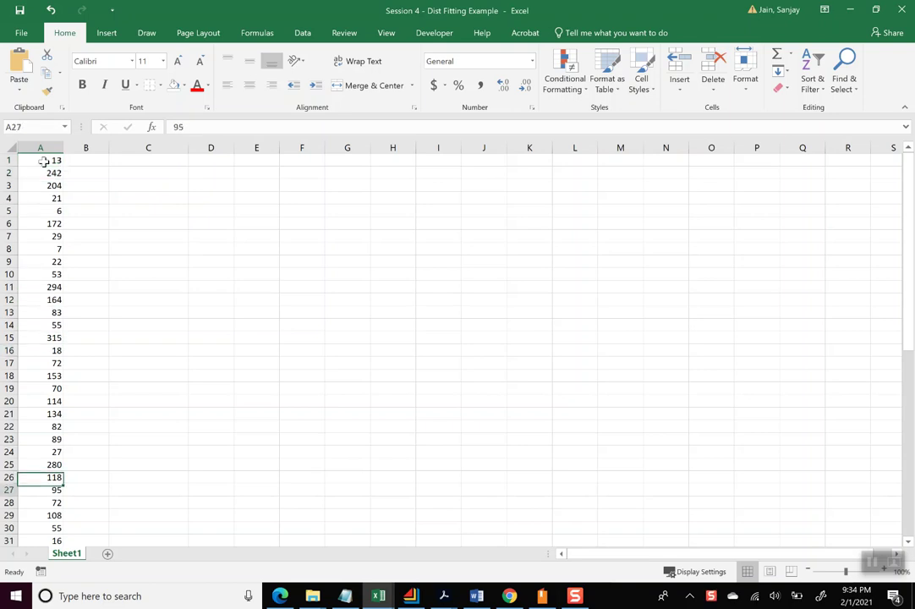
pyautogui.press('Down')
pyautogui.press('Down')
pyautogui.press('Down')
pyautogui.press('Down')
pyautogui.press('Down')
pyautogui.press('Down')
pyautogui.press('Down')
pyautogui.press('Down')
pyautogui.press('Down')
pyautogui.press('Down')
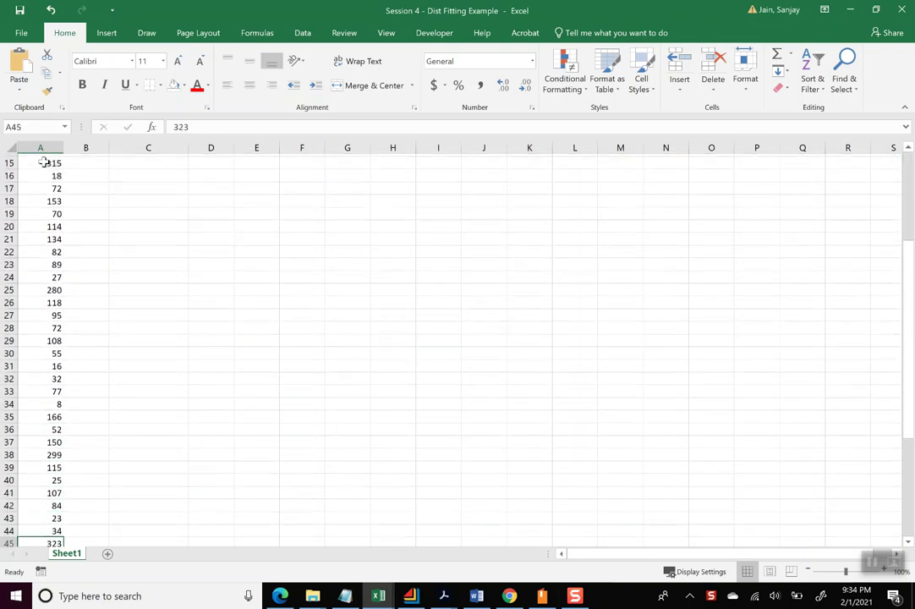
pyautogui.press('Down')
pyautogui.press('Down')
pyautogui.press('Down')
pyautogui.press('Down')
pyautogui.press('Down')
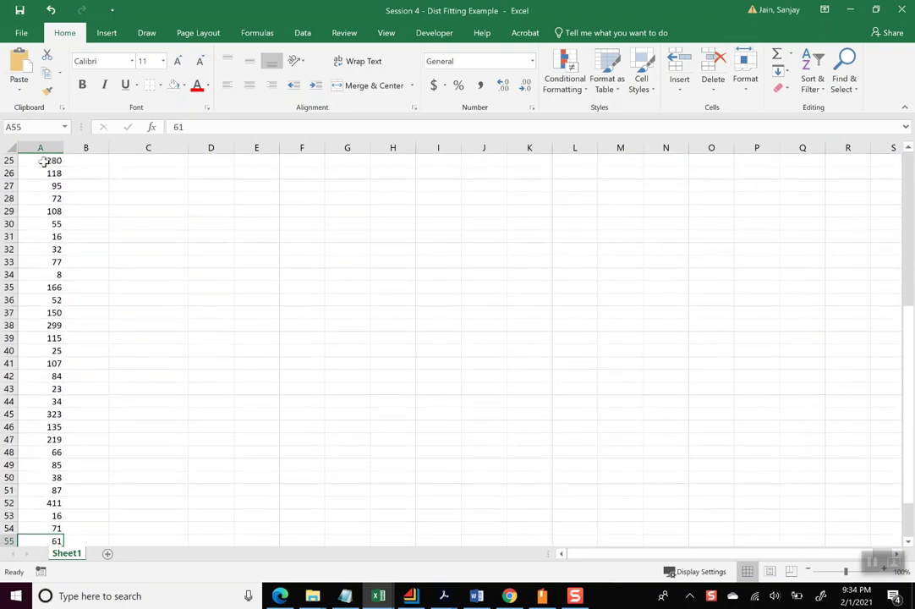
pyautogui.press('Down')
pyautogui.press('Down')
pyautogui.press('Down')
pyautogui.press('Down')
pyautogui.press('Down')
pyautogui.press('Down')
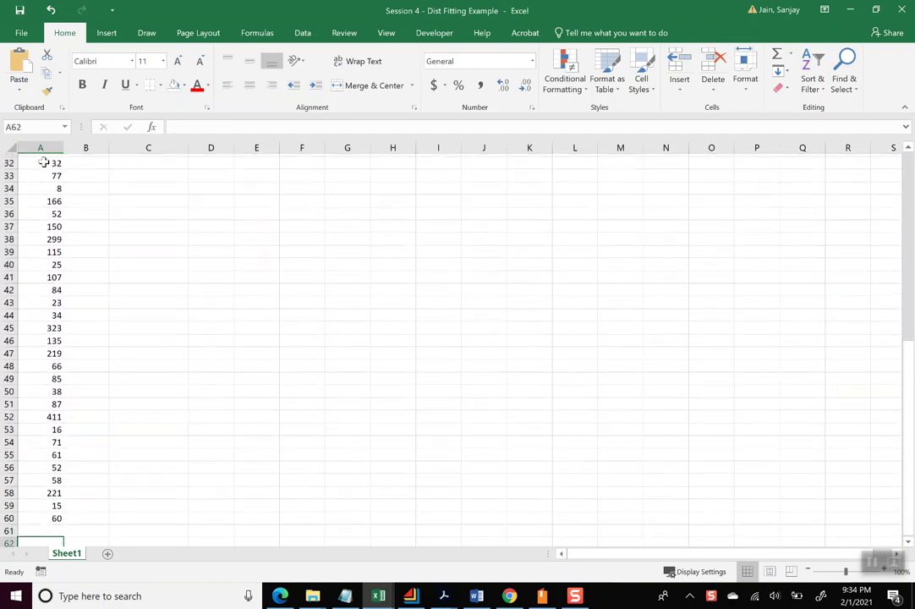
pyautogui.press('Up')
pyautogui.press('Up')
pyautogui.press('Up')
pyautogui.press('Up')
pyautogui.press('Up')
pyautogui.press('Up')
pyautogui.press('Up')
pyautogui.press('Up')
pyautogui.press('Up')
pyautogui.press('Up')
pyautogui.press('Up')
pyautogui.press('Up')
pyautogui.press('Up')
pyautogui.press('Up')
pyautogui.press('Up')
pyautogui.press('Up')
pyautogui.press('Up')
pyautogui.press('Up')
pyautogui.press('Up')
pyautogui.press('Up')
pyautogui.press('Up')
pyautogui.press('Up')
pyautogui.press('Up')
pyautogui.press('Up')
pyautogui.press('Up')
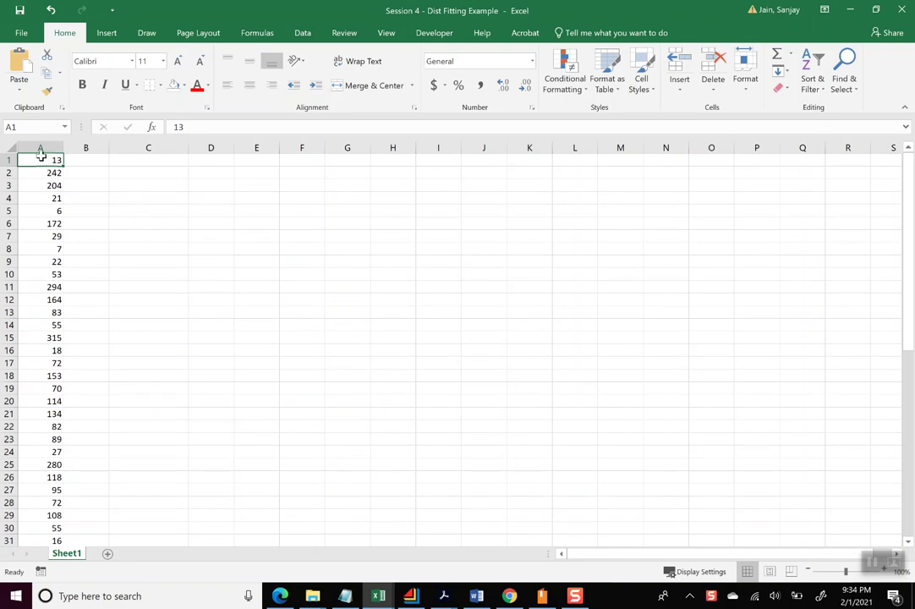
pyautogui.press('Down')
pyautogui.press('Down')
pyautogui.press('Down')
pyautogui.press('Down')
pyautogui.press('Down')
pyautogui.press('Down')
pyautogui.press('Down')
pyautogui.press('Down')
pyautogui.press('Down')
pyautogui.press('Down')
pyautogui.press('Down')
pyautogui.press('Down')
pyautogui.press('Down')
pyautogui.press('Down')
pyautogui.press('Down')
pyautogui.press('Down')
pyautogui.press('Down')
pyautogui.press('Down')
pyautogui.press('Down')
pyautogui.press('Down')
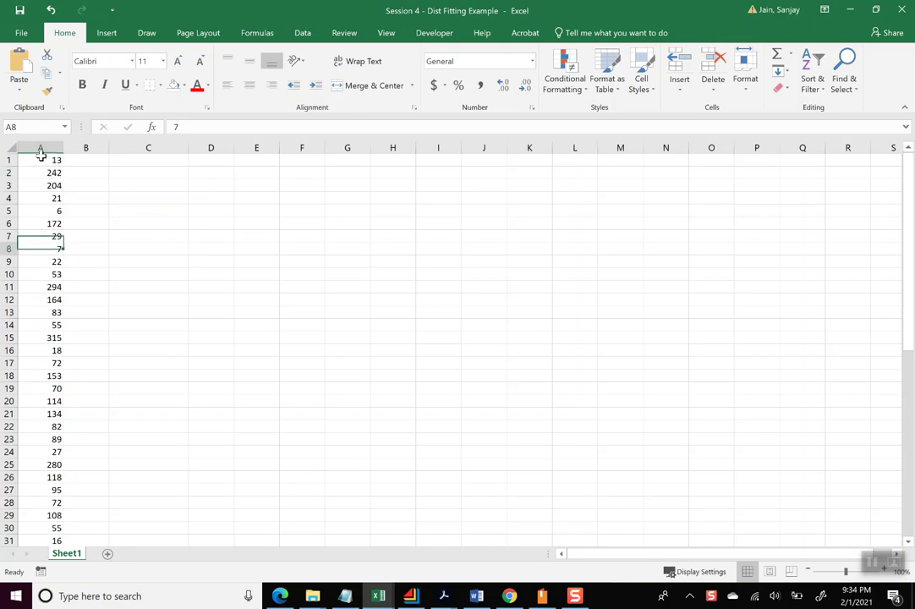
pyautogui.press('Down')
pyautogui.press('Down')
pyautogui.press('Down')
pyautogui.press('Down')
pyautogui.press('Down')
pyautogui.press('Down')
pyautogui.press('Down')
pyautogui.press('Down')
pyautogui.press('Down')
pyautogui.press('Down')
pyautogui.press('Down')
pyautogui.press('Down')
pyautogui.press('Down')
pyautogui.press('Down')
pyautogui.press('Down')
pyautogui.press('Down')
pyautogui.press('Up')
pyautogui.press('Up')
pyautogui.press('Up')
pyautogui.press('Up')
pyautogui.press('Up')
pyautogui.press('Up')
pyautogui.press('Up')
pyautogui.press('Up')
pyautogui.press('Up')
pyautogui.press('Up')
pyautogui.press('Up')
pyautogui.press('Up')
pyautogui.press('Up')
pyautogui.press('Up')
pyautogui.press('Up')
pyautogui.press('Up')
pyautogui.press('Up')
pyautogui.press('Up')
pyautogui.press('Up')
pyautogui.press('Up')
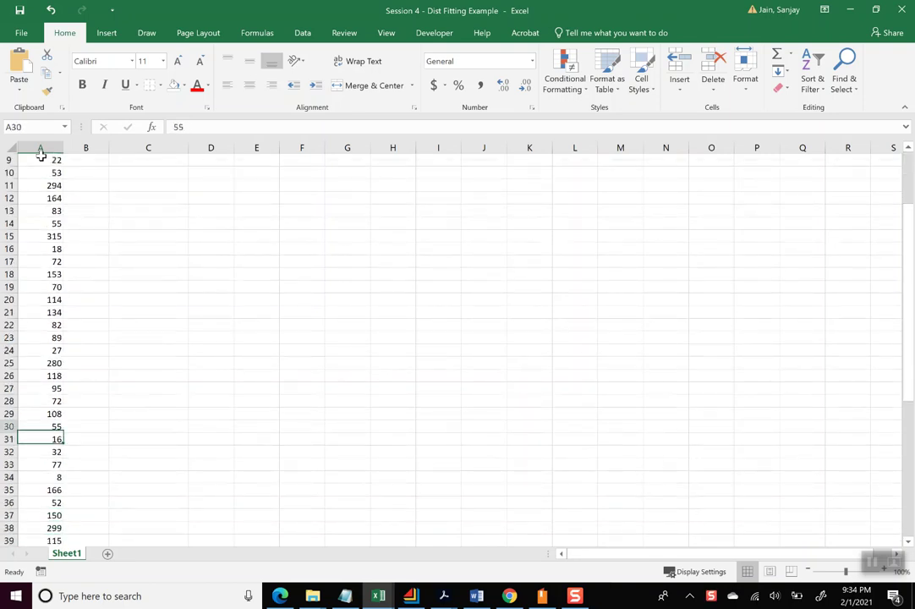
pyautogui.press('Up')
pyautogui.press('Up')
pyautogui.press('Up')
pyautogui.press('Up')
pyautogui.press('Up')
pyautogui.press('Up')
pyautogui.press('Up')
pyautogui.press('Up')
pyautogui.press('Up')
pyautogui.press('Up')
pyautogui.press('Up')
pyautogui.press('Up')
pyautogui.press('Up')
pyautogui.press('Up')
pyautogui.press('Up')
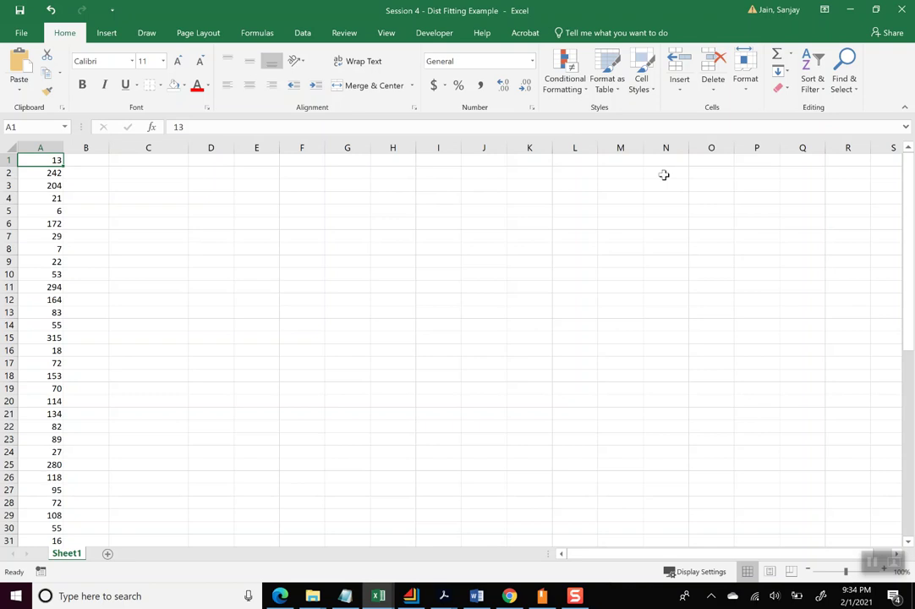
# Step: Confirm in Excel Options > Add-ins that the Analysis ToolPak is active
pyautogui.click(302, 35)
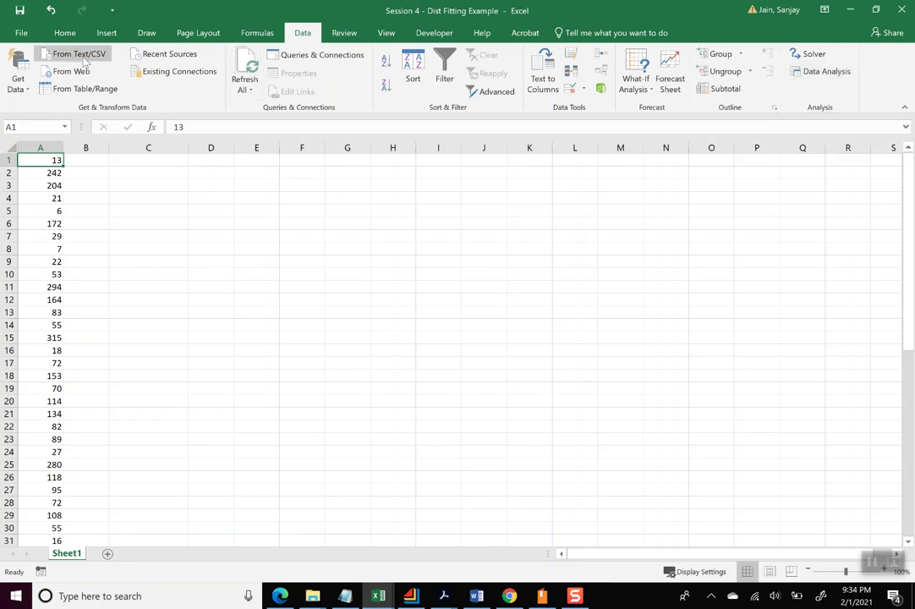
pyautogui.click(22, 32)
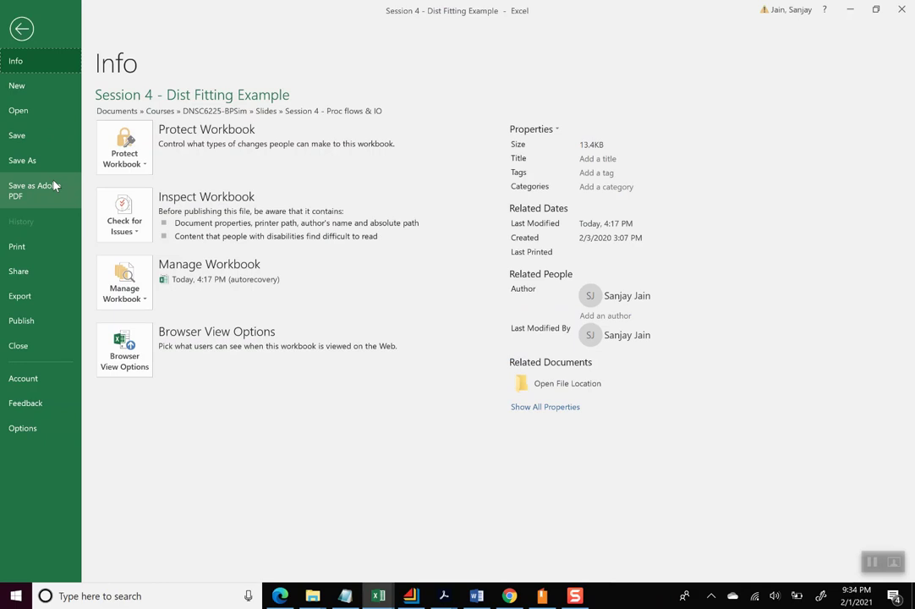
pyautogui.click(22, 429)
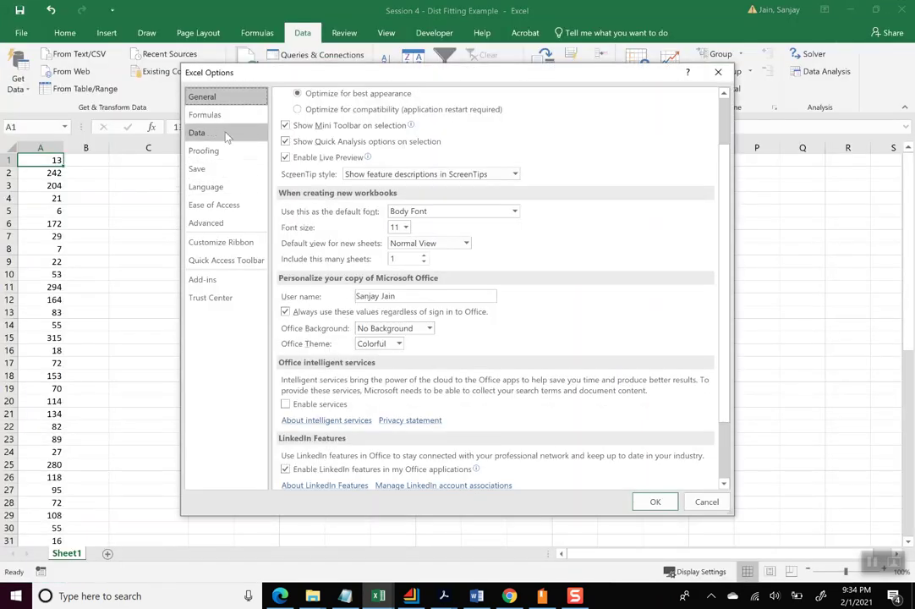
pyautogui.click(208, 282)
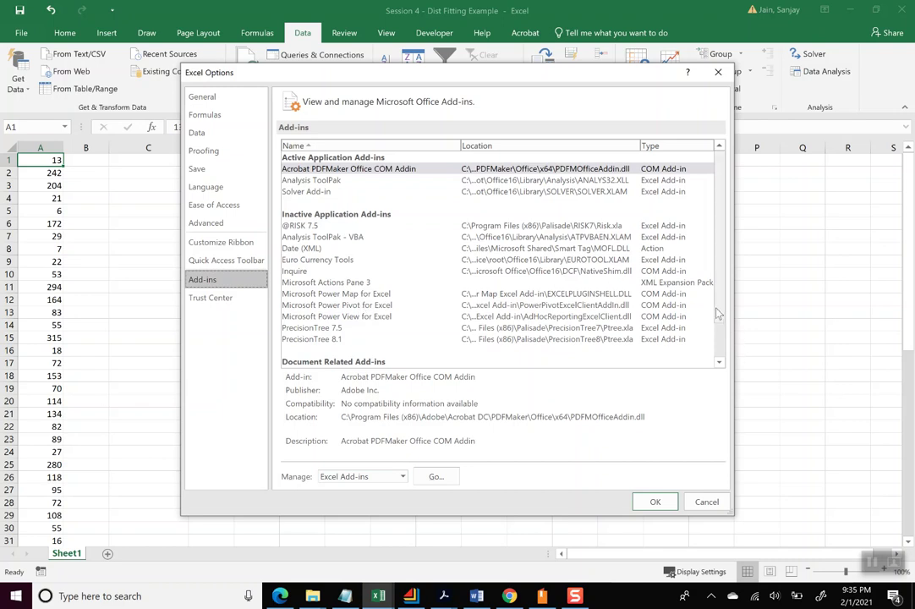
pyautogui.moveTo(717, 310); pyautogui.dragTo(721, 258)
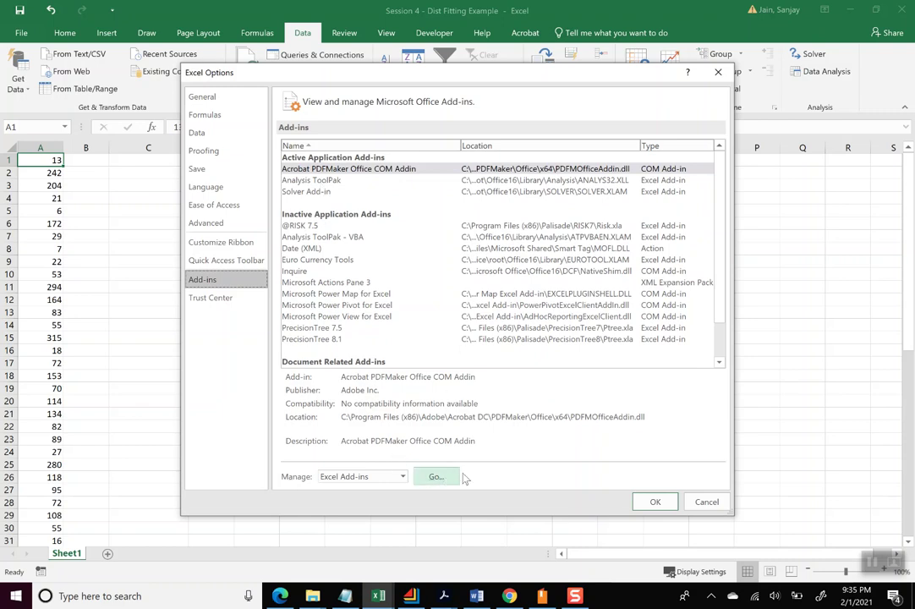
pyautogui.click(655, 503)
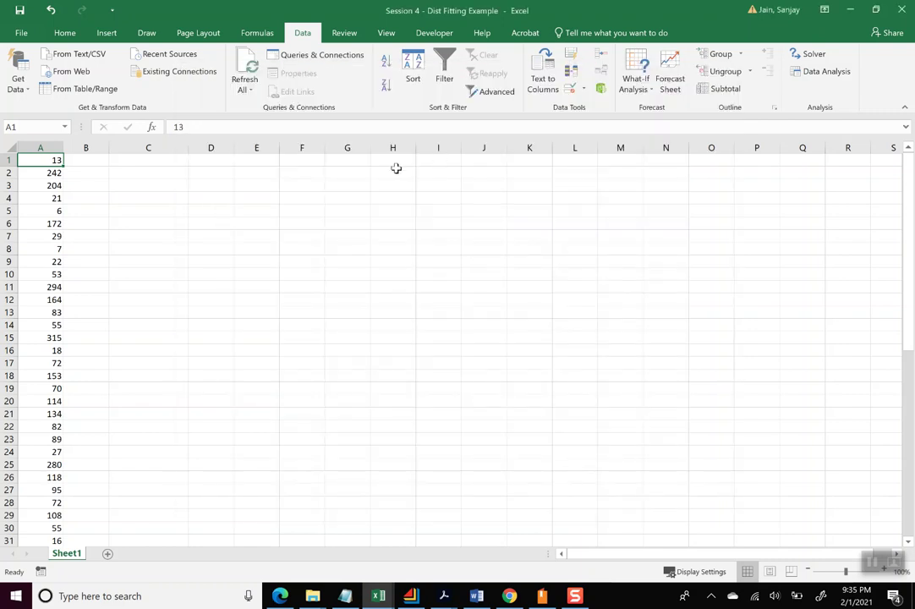
# Step: Choose Descriptive Statistics with input range $A$1:$A$60
pyautogui.click(822, 74)
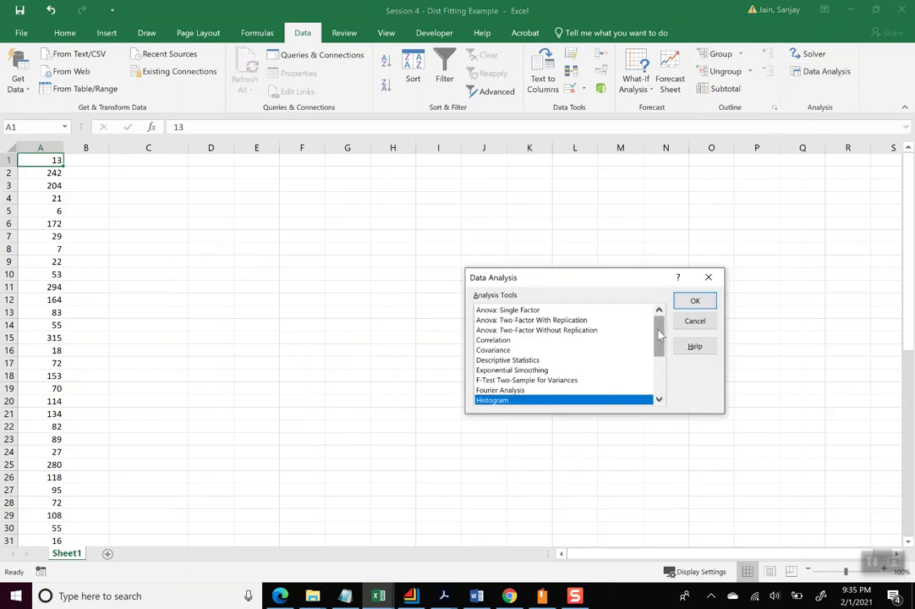
pyautogui.moveTo(660, 336)
pyautogui.mouseDown()
pyautogui.moveTo(658, 373)
pyautogui.moveTo(658, 336)
pyautogui.mouseUp()
pyautogui.click(534, 361)
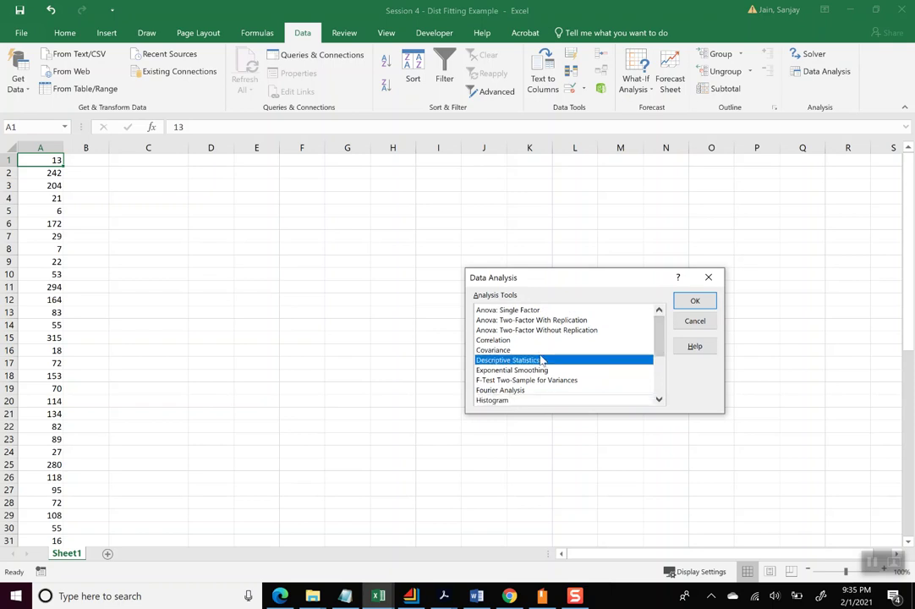
pyautogui.click(695, 301)
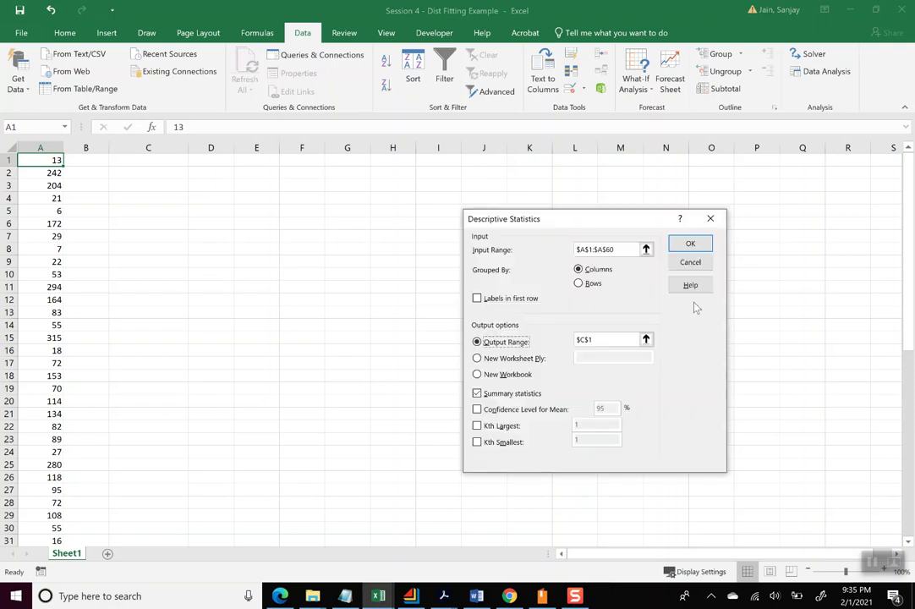
pyautogui.click(645, 251)
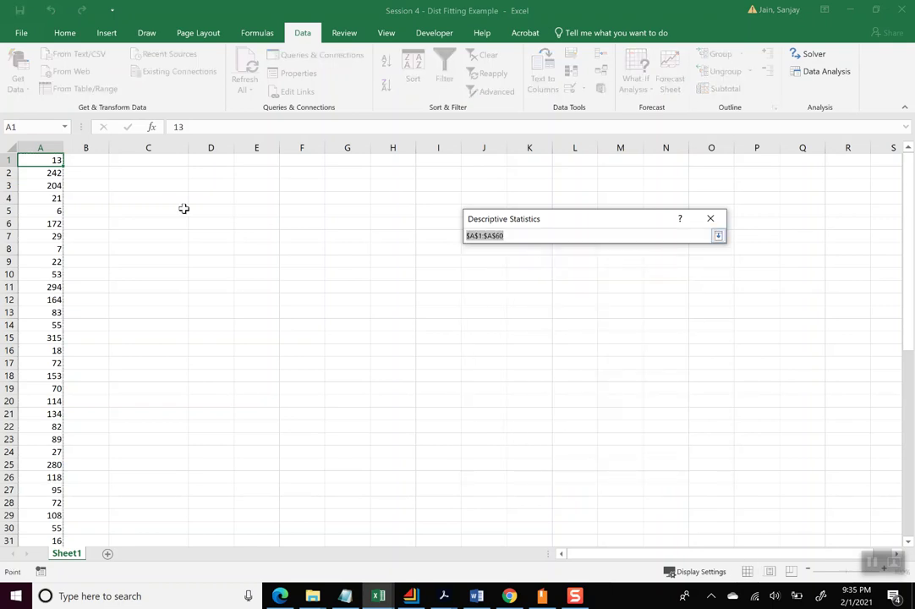
pyautogui.click(44, 161)
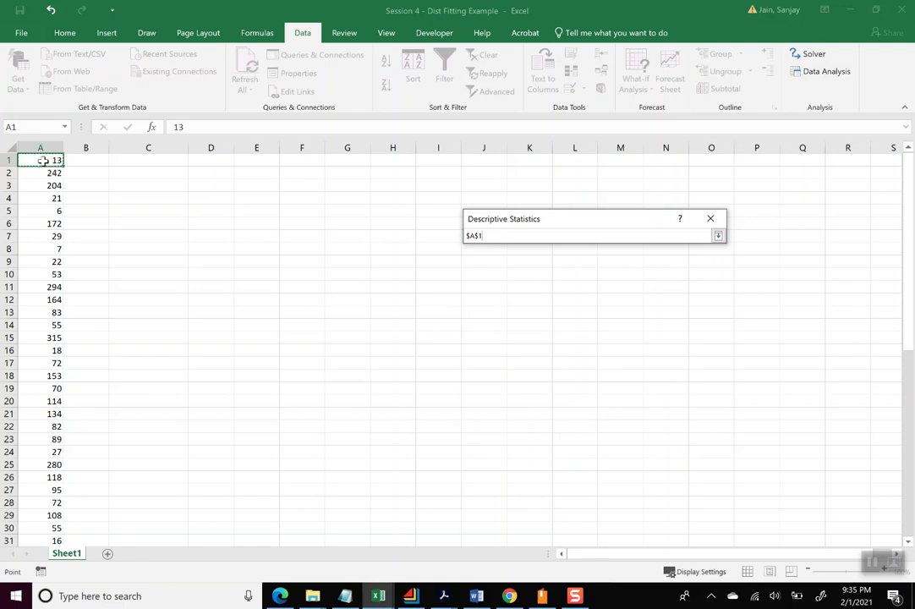
pyautogui.hotkey('ctrl', 'shift', 'Down')
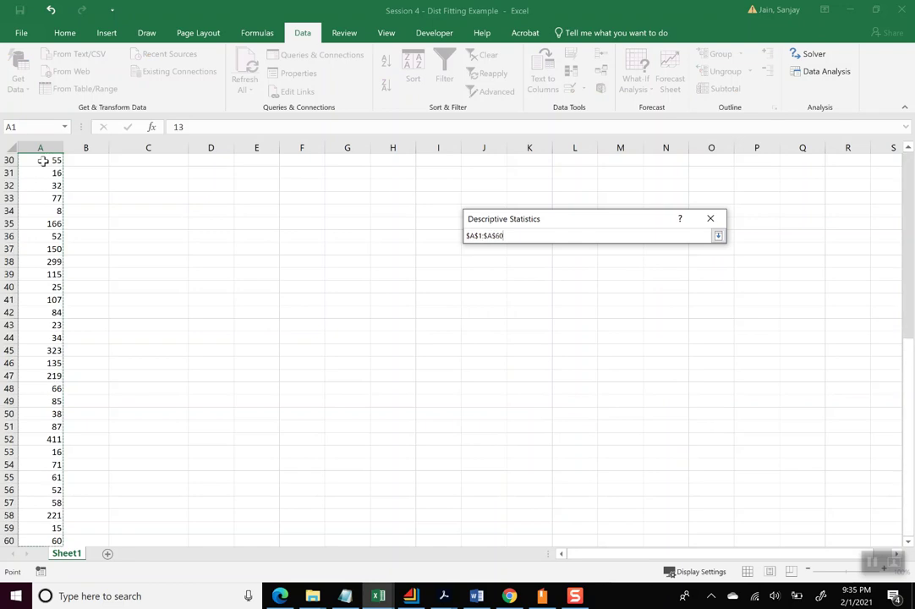
pyautogui.click(718, 236)
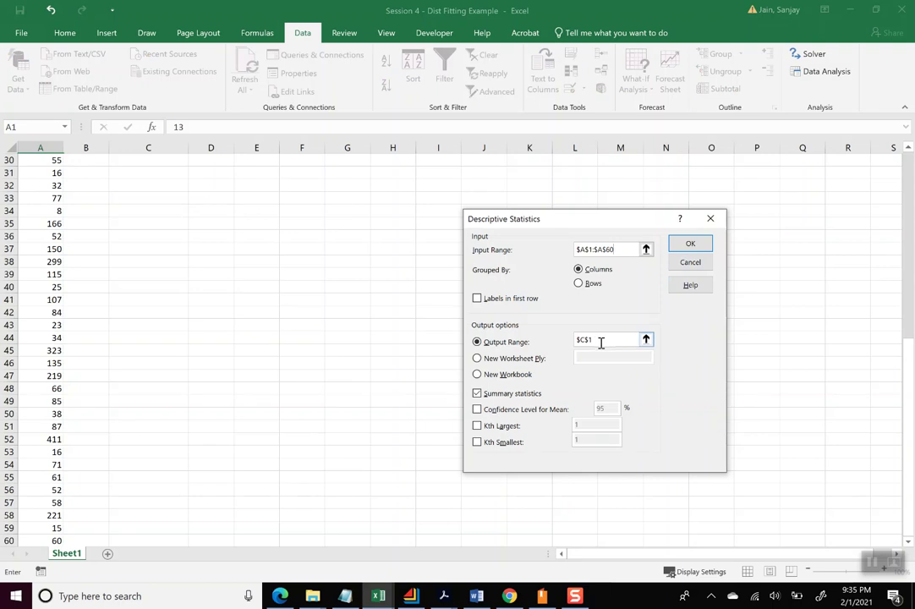
# Step: Set the output range to $C$2 with summary statistics and generate the table
pyautogui.click(646, 340)
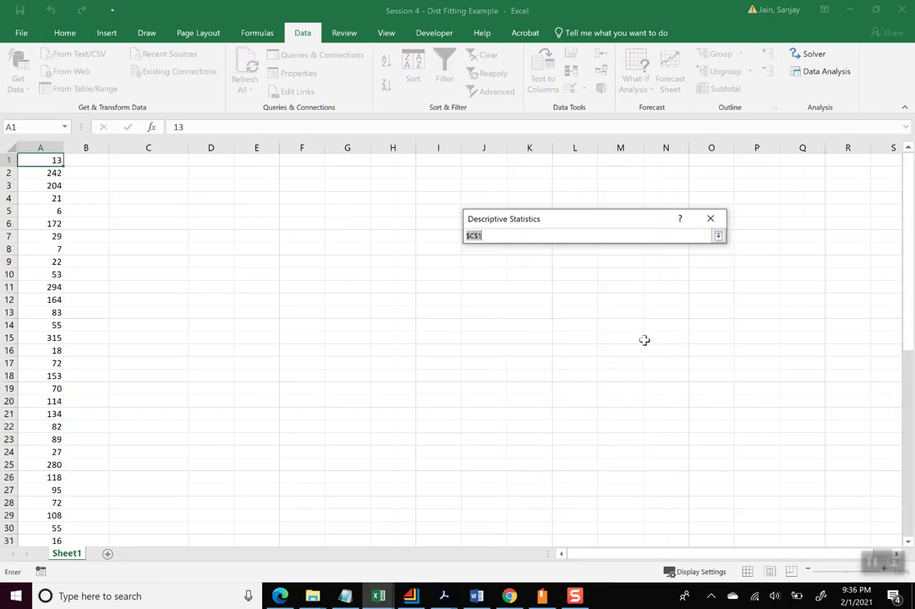
pyautogui.click(150, 148)
pyautogui.click(149, 155)
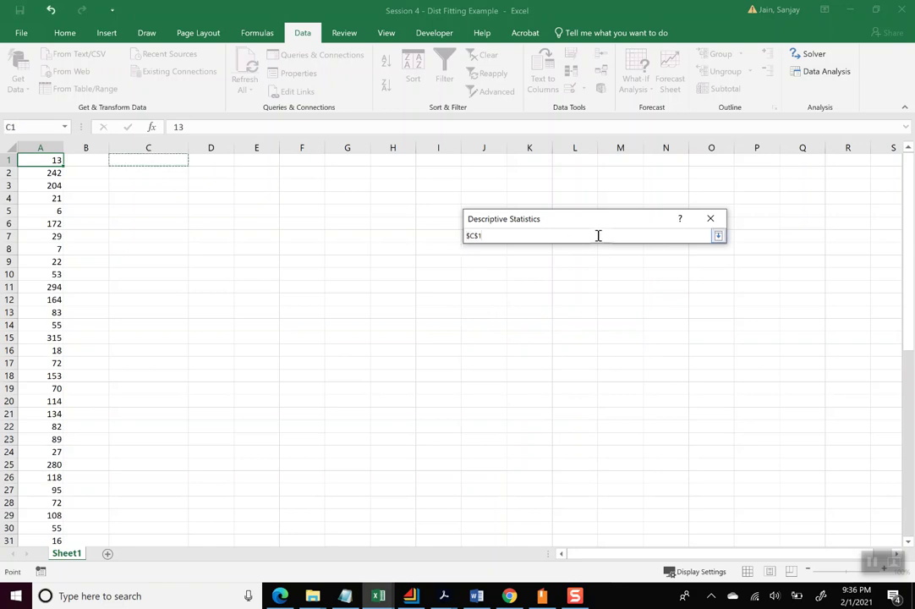
pyautogui.click(717, 237)
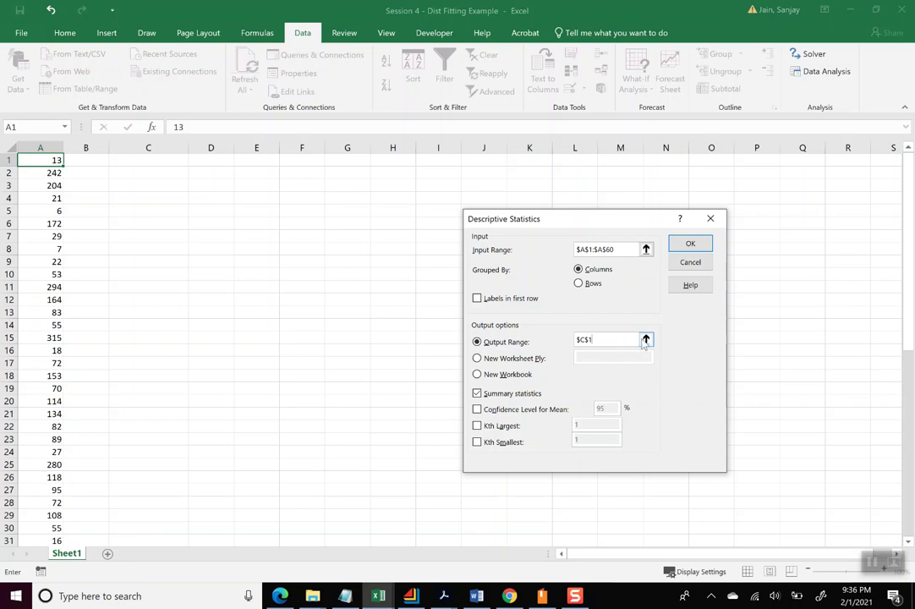
pyautogui.click(645, 340)
pyautogui.click(640, 338)
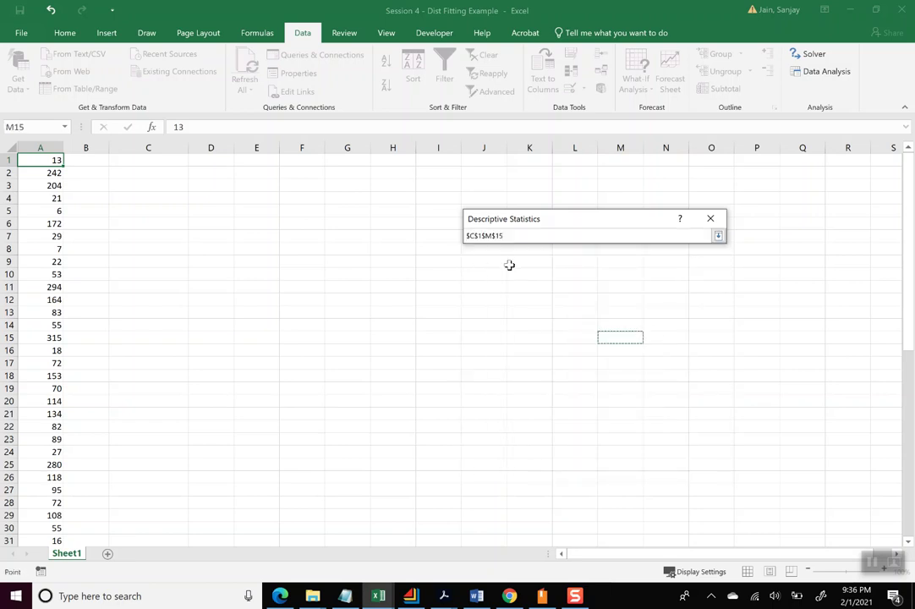
pyautogui.press('BackSpace')
pyautogui.press('BackSpace')
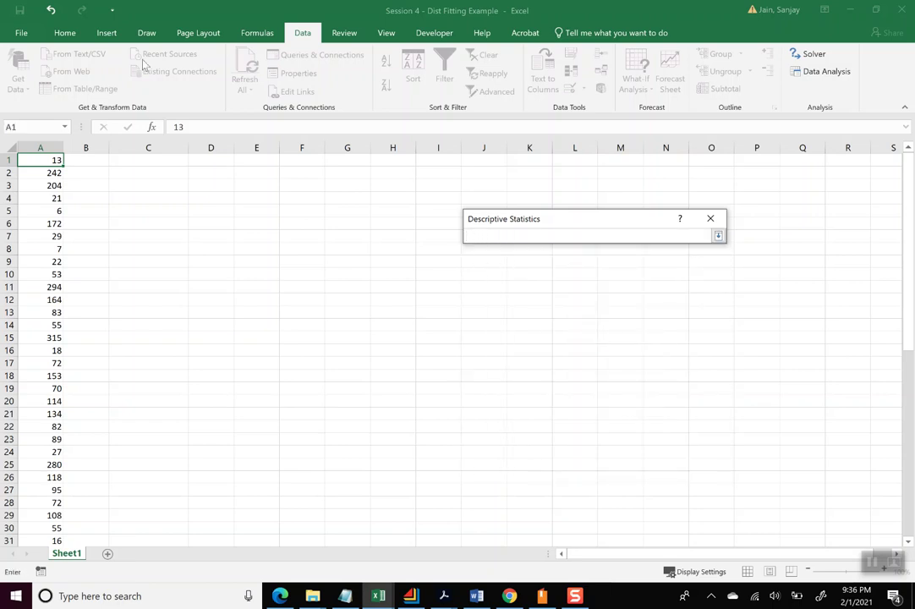
pyautogui.click(125, 173)
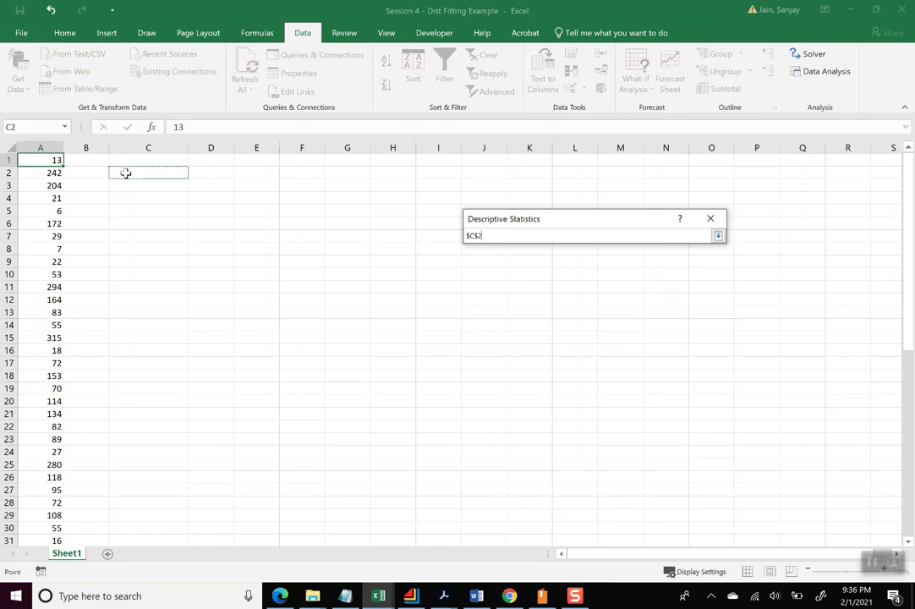
pyautogui.click(719, 236)
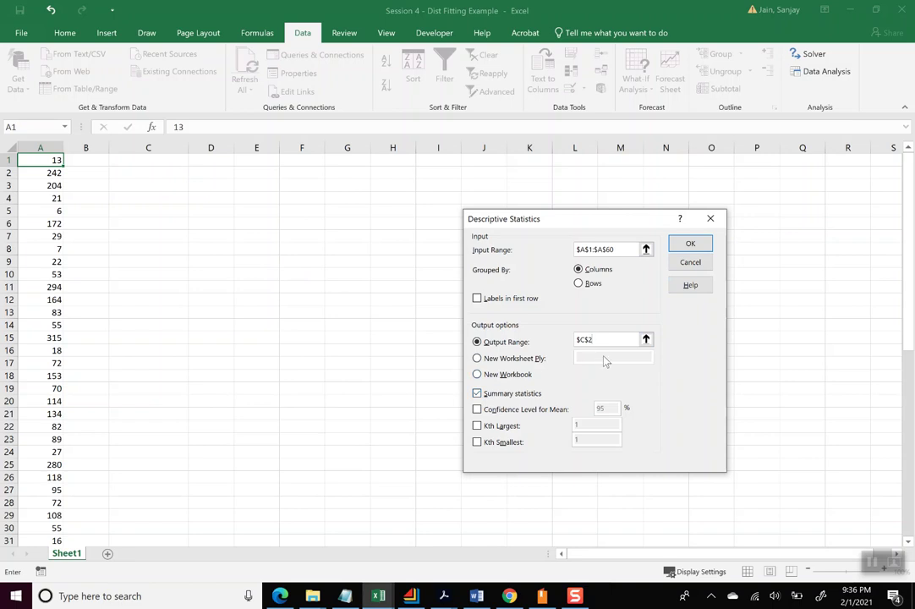
pyautogui.click(690, 244)
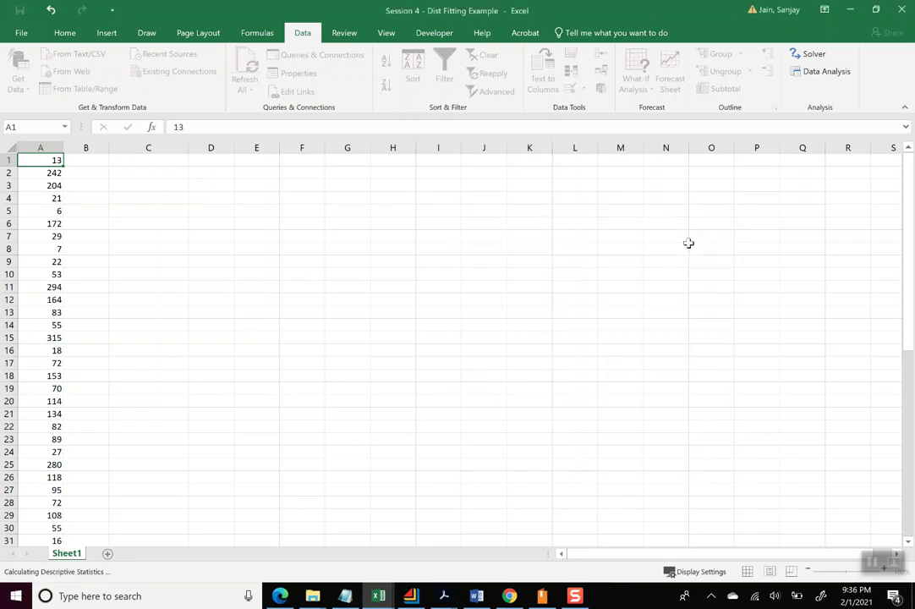
# Step: Title cell C1 'Step 1: Descriptive Statistics'
pyautogui.click(179, 211)
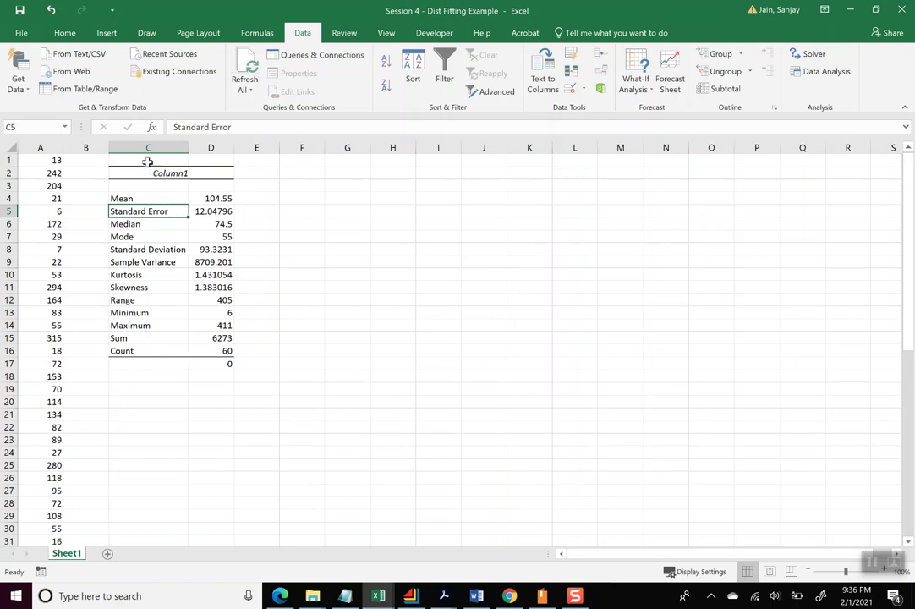
pyautogui.click(147, 161)
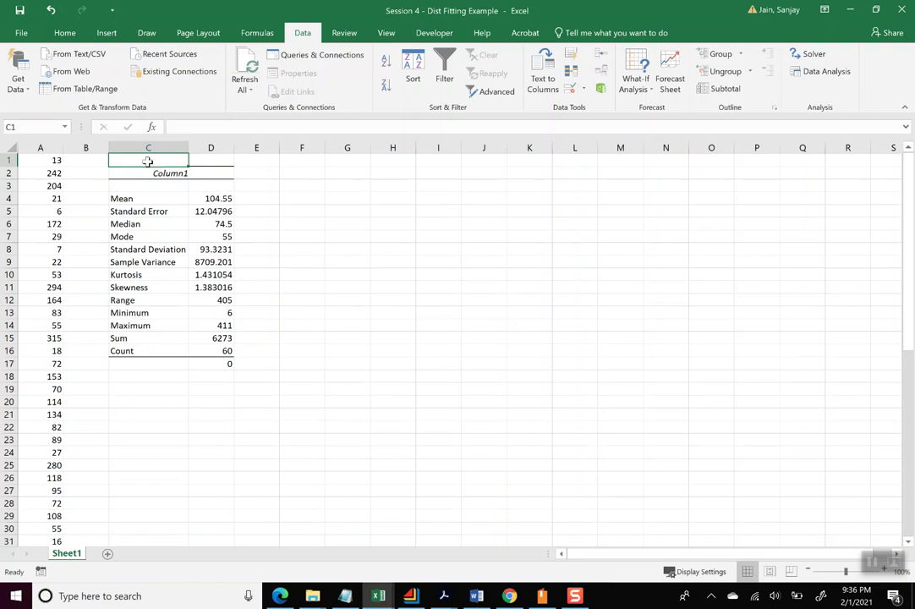
pyautogui.write('Step')
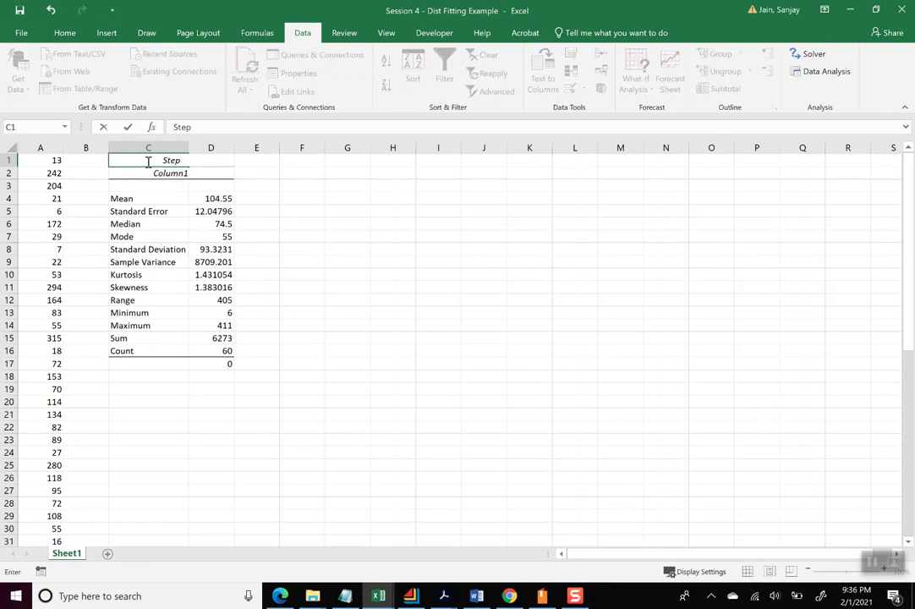
pyautogui.write(' 1: Descriptive Stati')
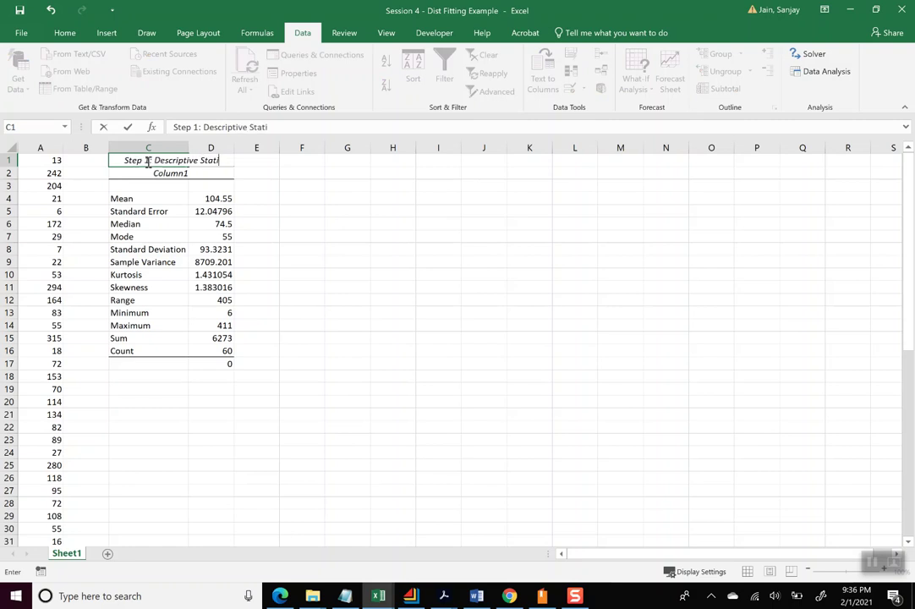
pyautogui.write('stics')
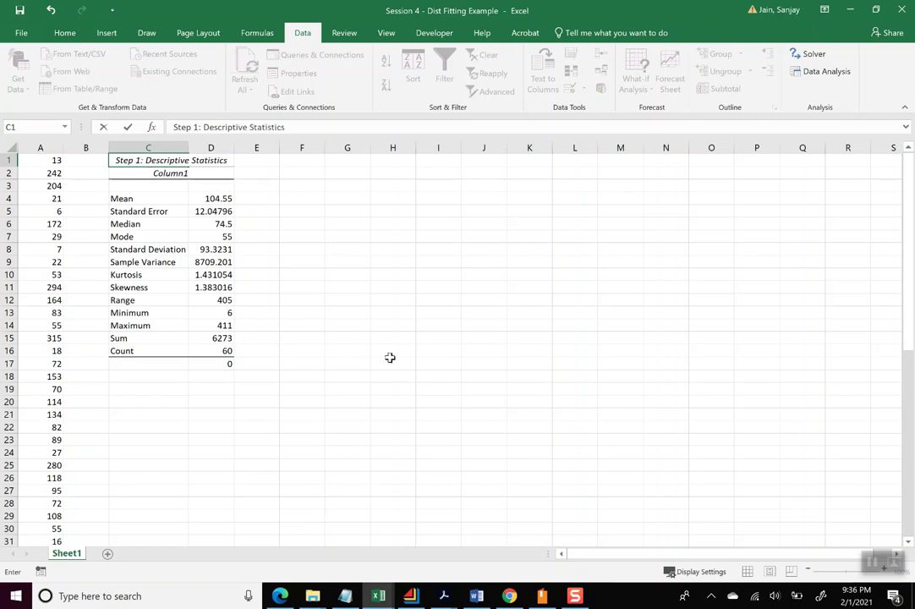
pyautogui.click(337, 426)
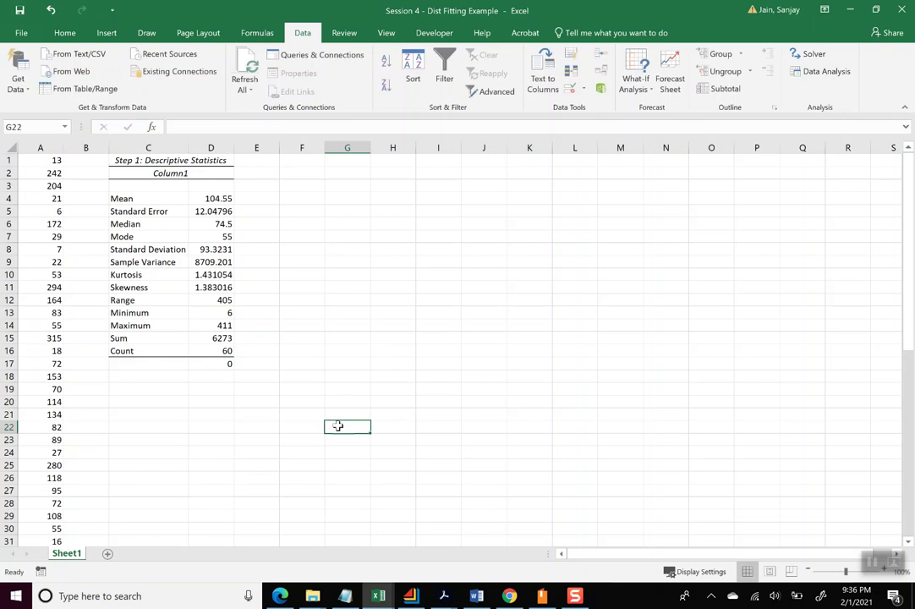
# Step: Review the results: mean 104.55, median 74.5, range 405, minimum 6, maximum 411, count 60
pyautogui.click(219, 198)
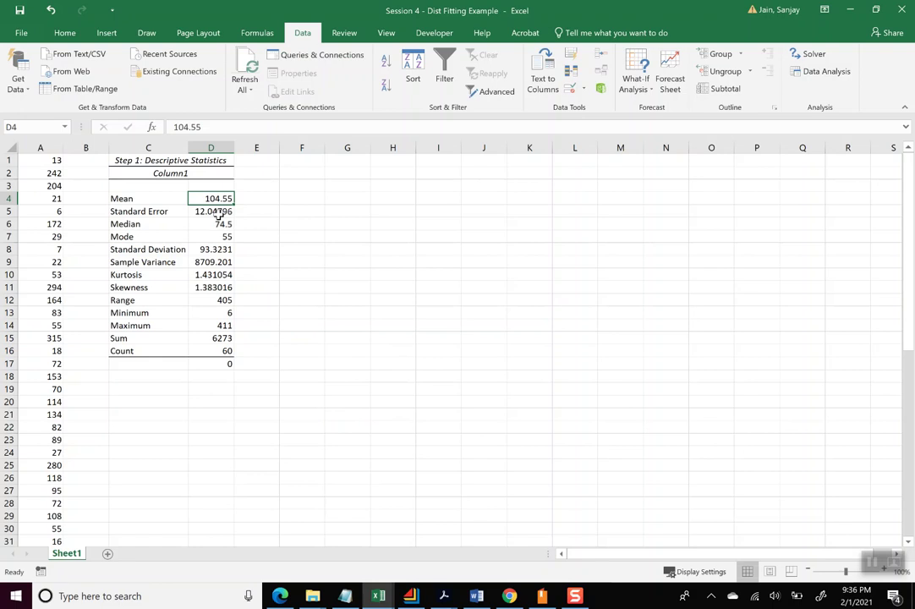
pyautogui.click(218, 223)
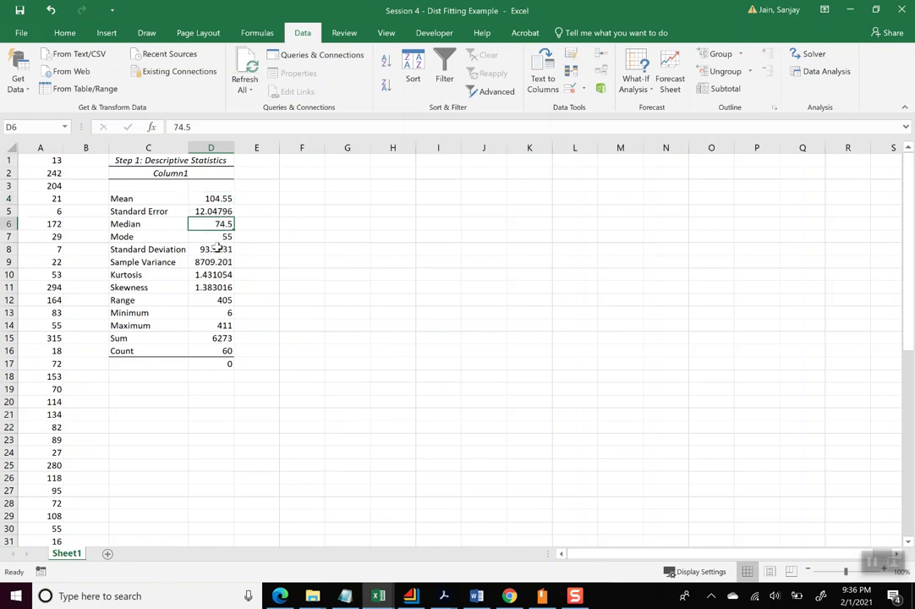
pyautogui.click(218, 248)
pyautogui.click(222, 299)
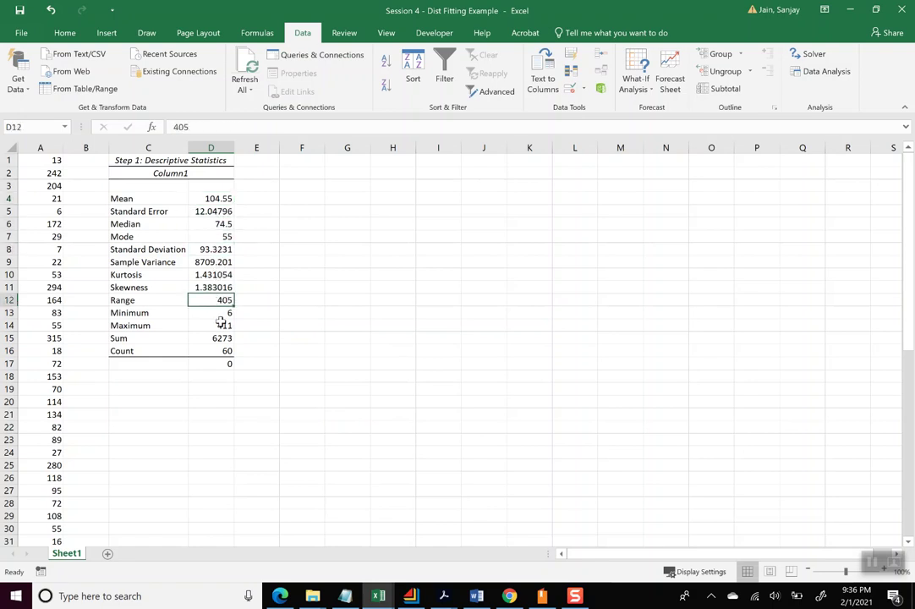
pyautogui.click(225, 315)
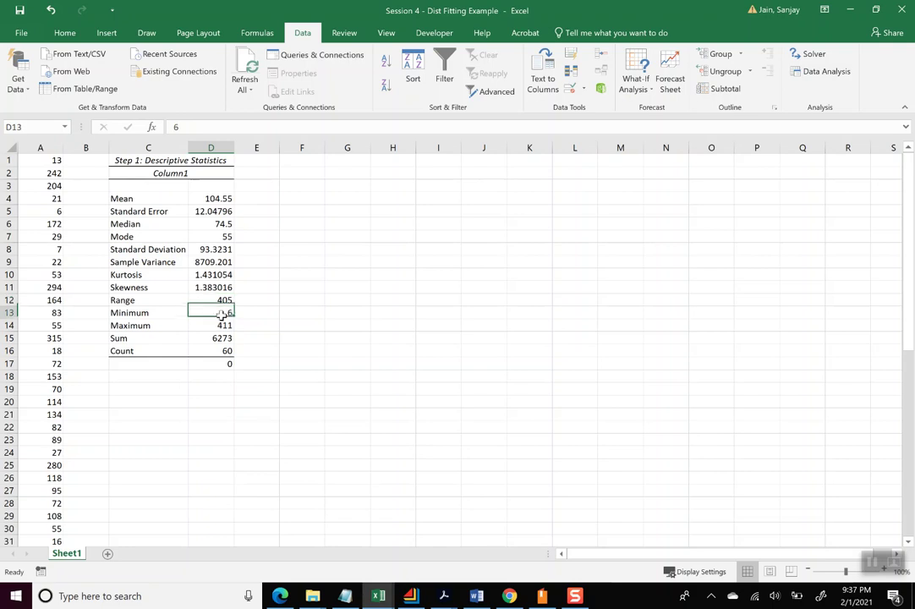
pyautogui.click(222, 324)
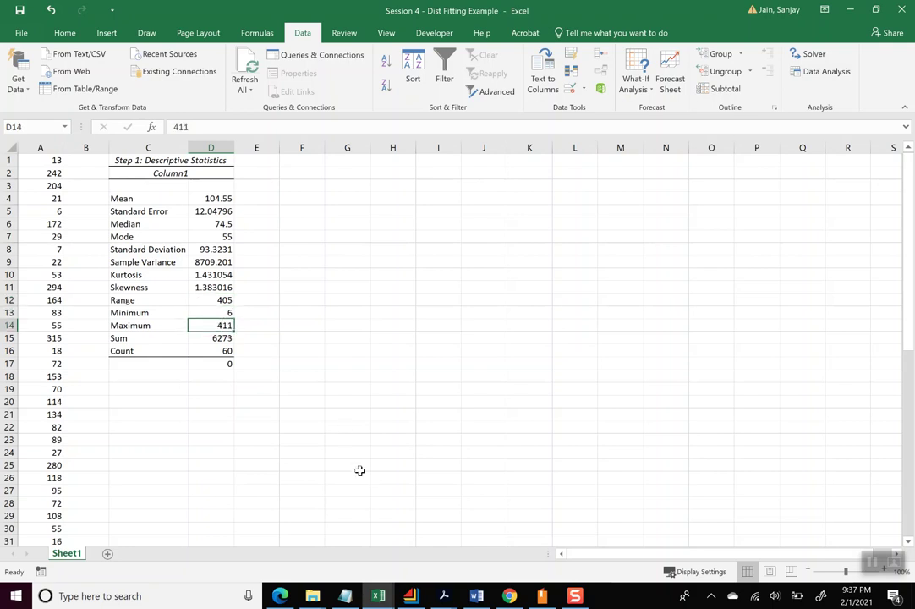
pyautogui.click(220, 350)
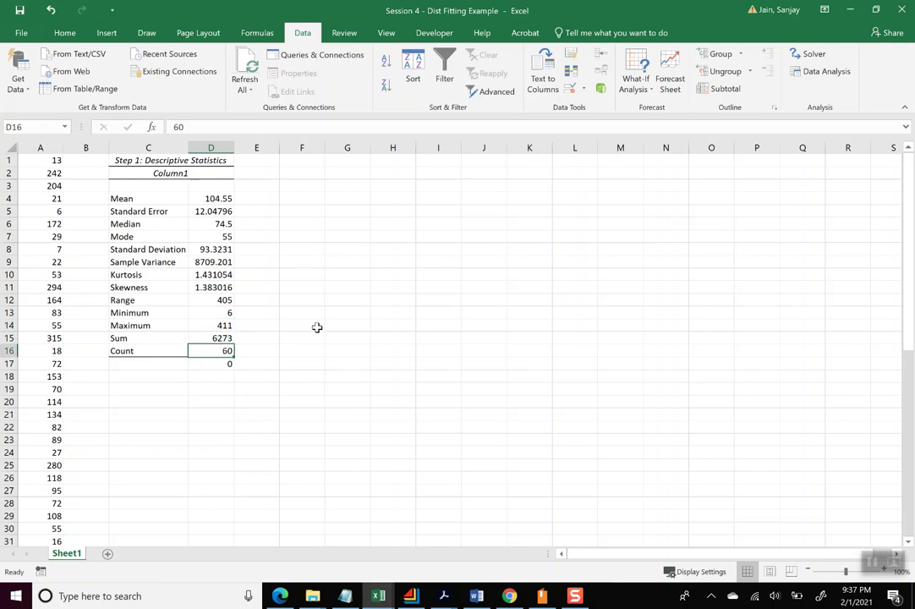
pyautogui.click(347, 297)
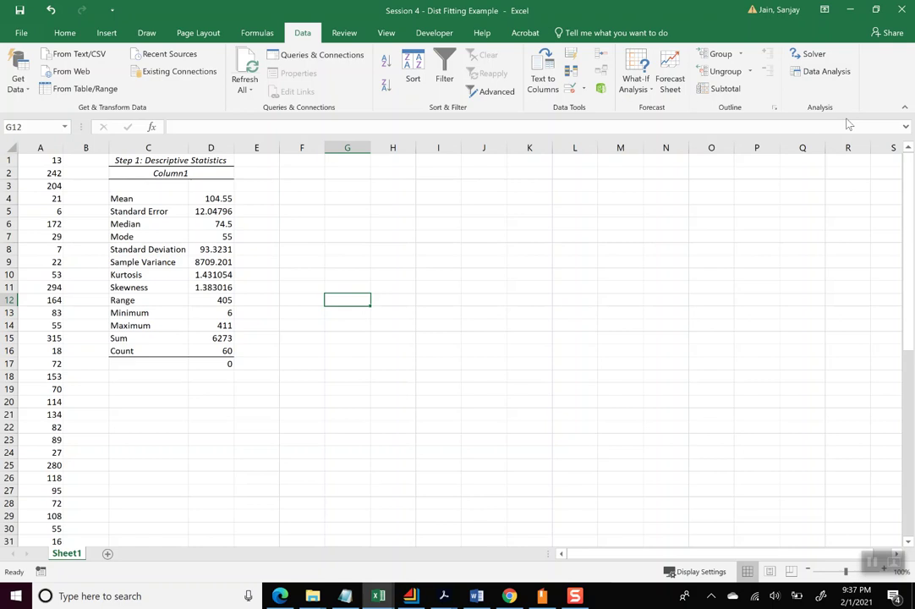
# Step: Choose the Histogram tool with input range $A$1:$A$60
pyautogui.click(820, 73)
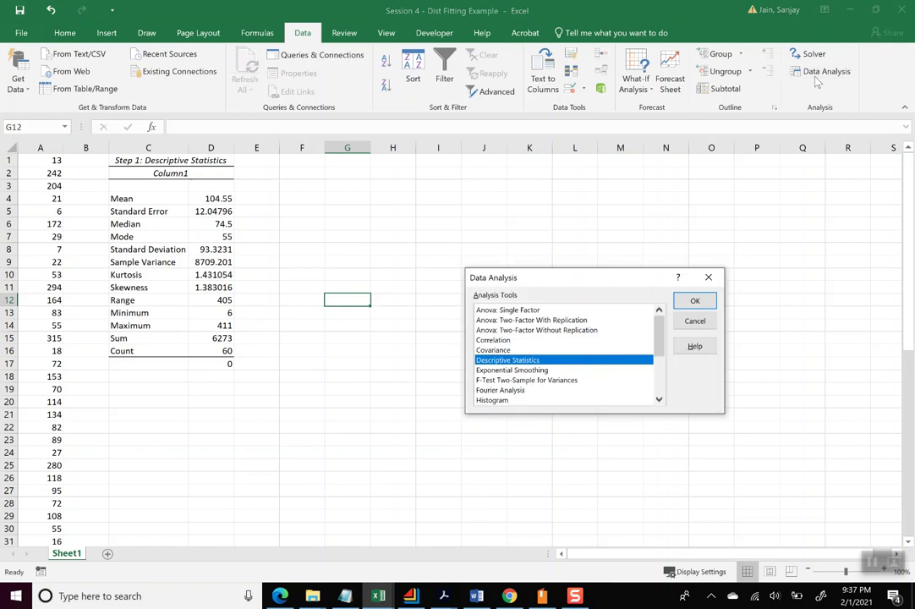
pyautogui.click(495, 400)
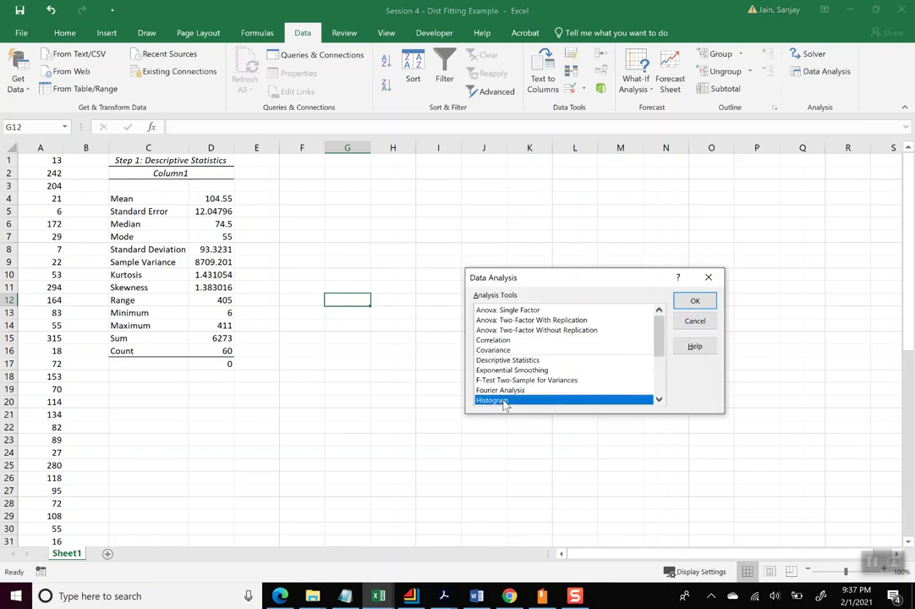
pyautogui.click(696, 301)
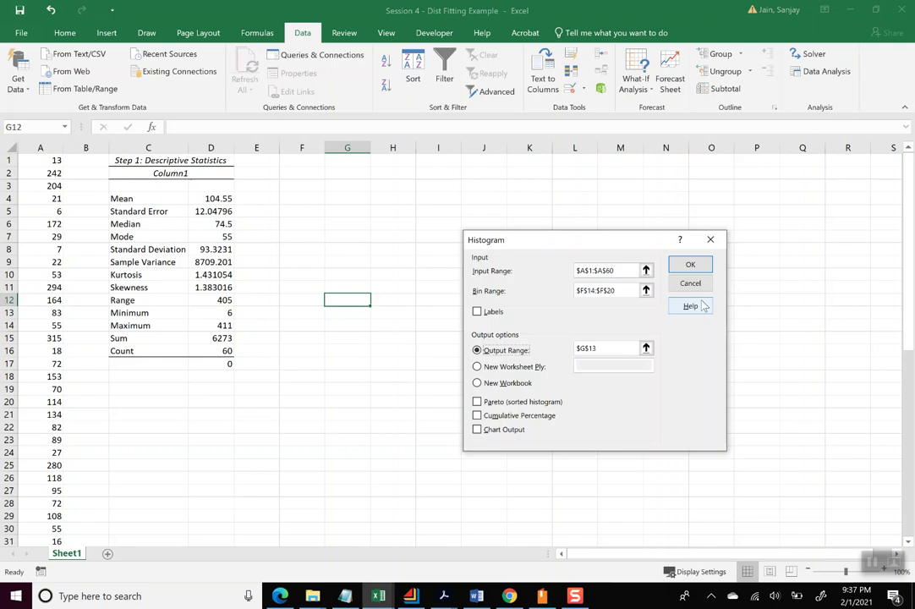
pyautogui.click(646, 271)
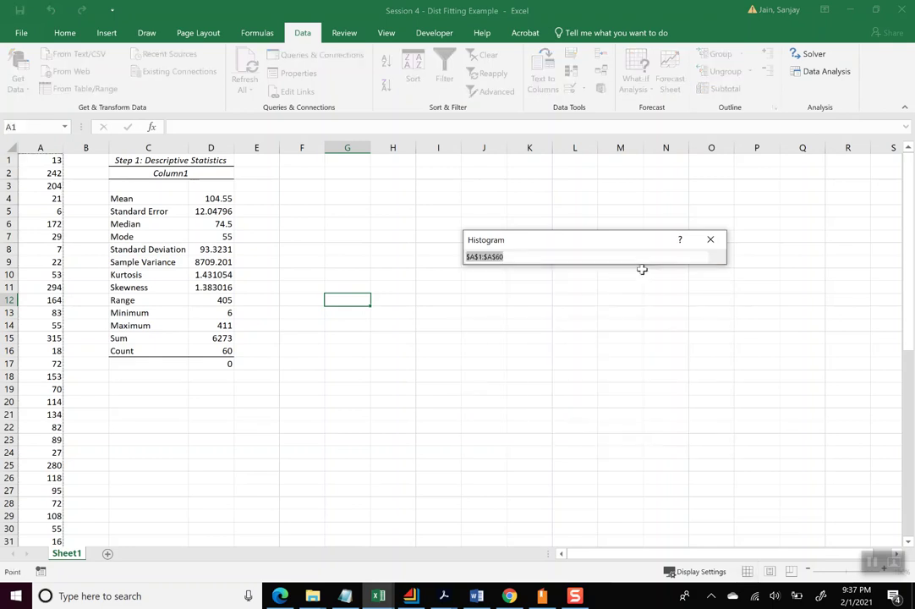
pyautogui.click(50, 163)
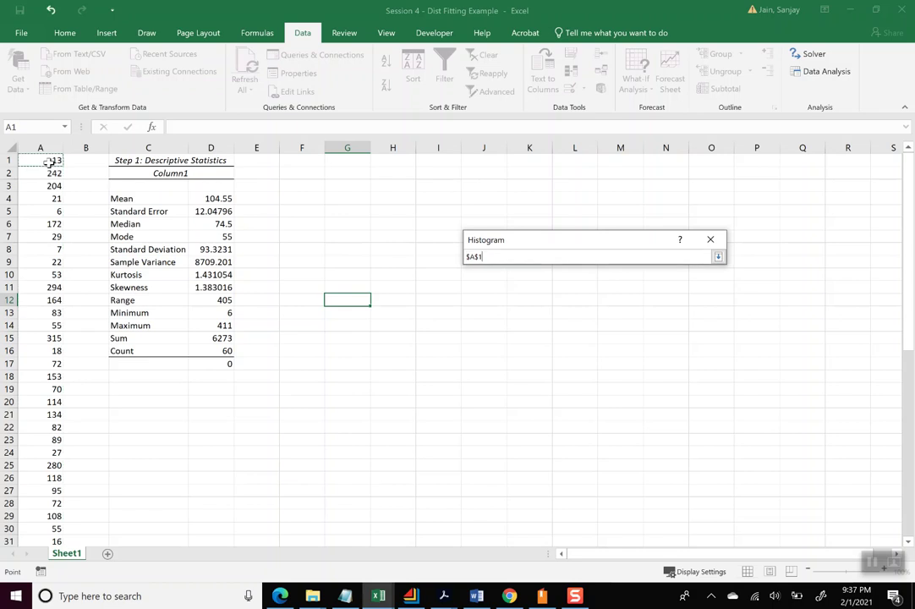
pyautogui.hotkey('ctrl', 'shift', 'Down')
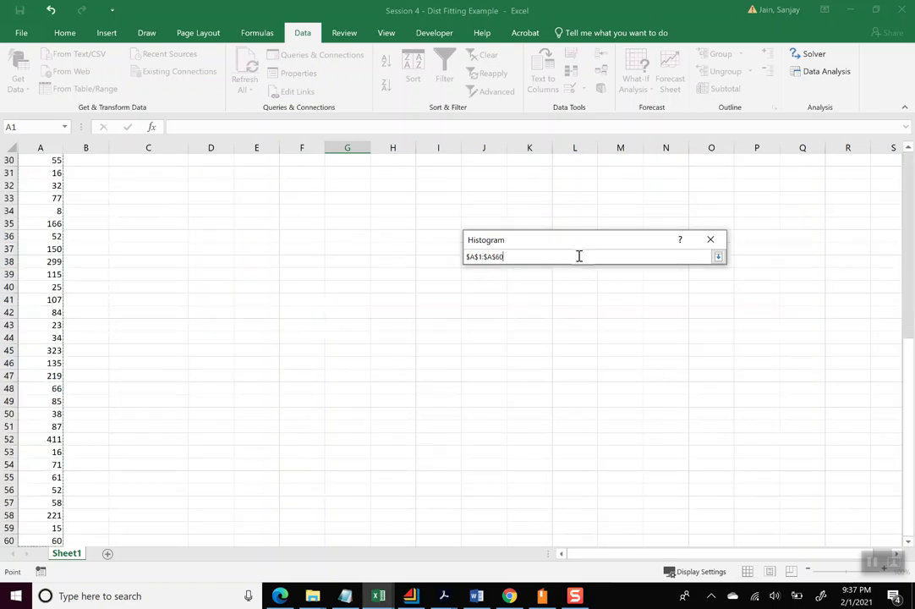
pyautogui.click(719, 258)
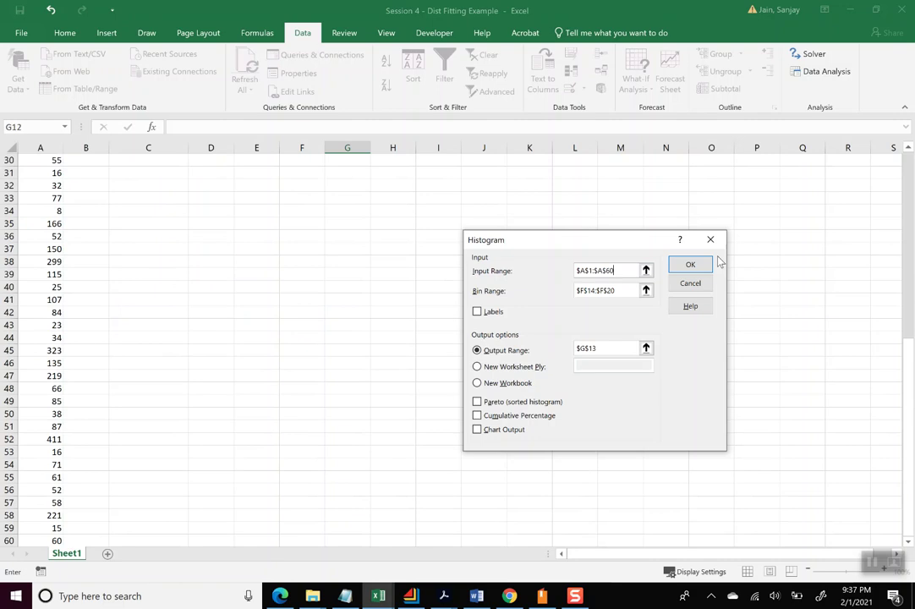
# Step: Clear the bin range for automatic bins and set the output range to $F$3
pyautogui.click(622, 291)
pyautogui.moveTo(623, 291); pyautogui.dragTo(568, 290)
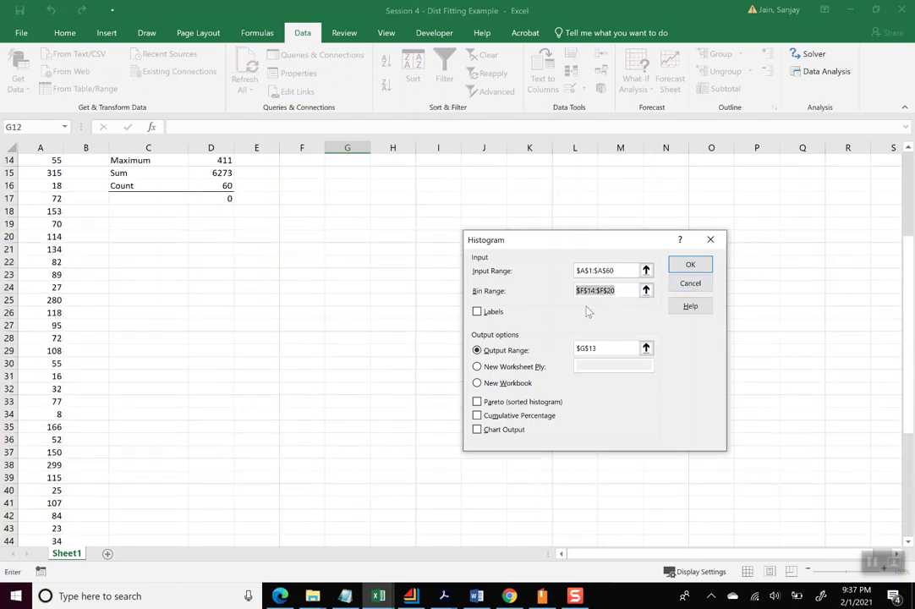
pyautogui.press('BackSpace')
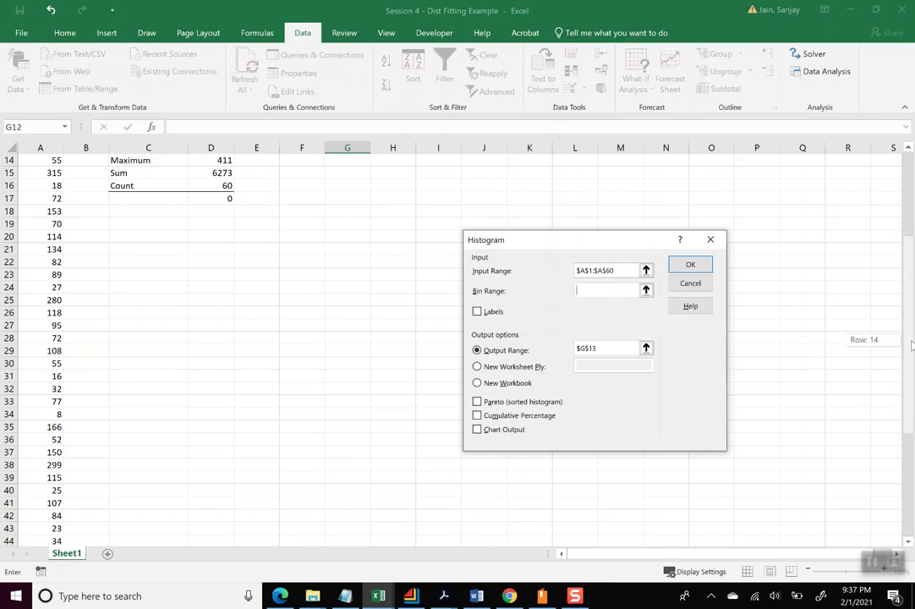
pyautogui.moveTo(911, 254); pyautogui.dragTo(911, 215)
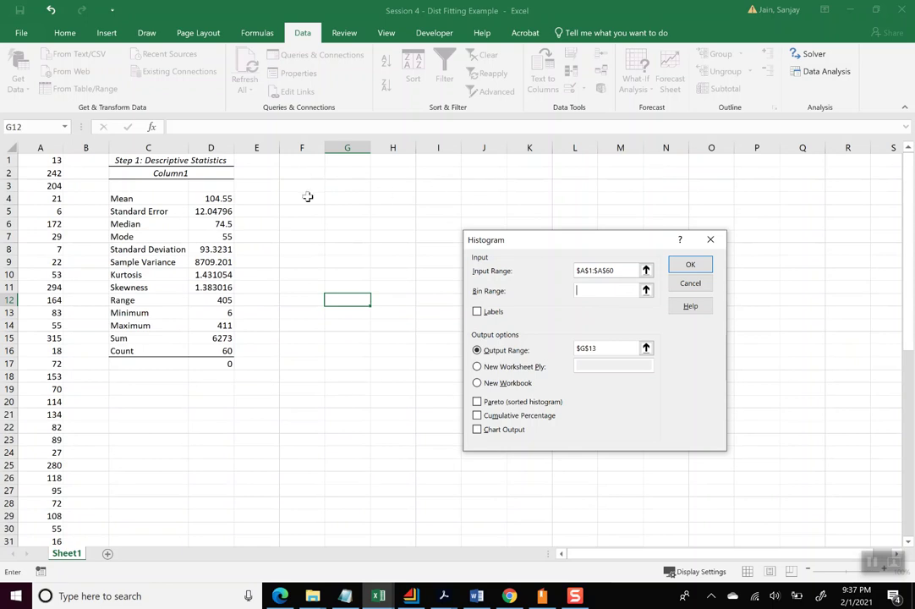
pyautogui.click(647, 348)
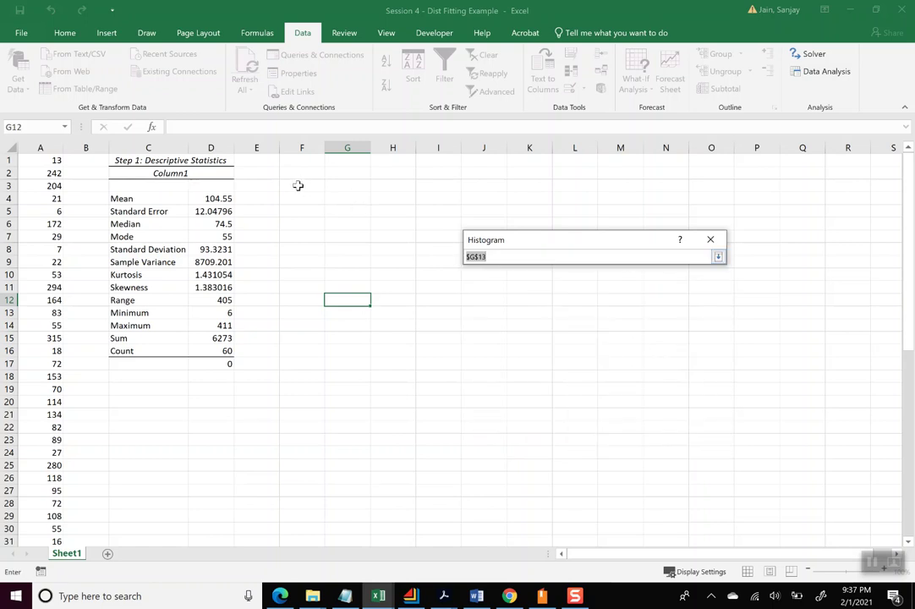
pyautogui.click(297, 186)
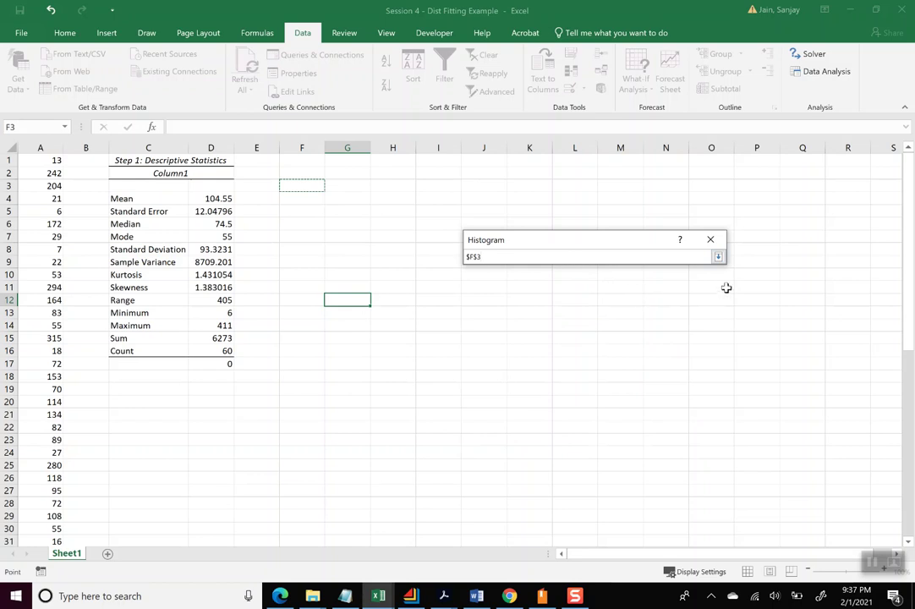
pyautogui.click(718, 257)
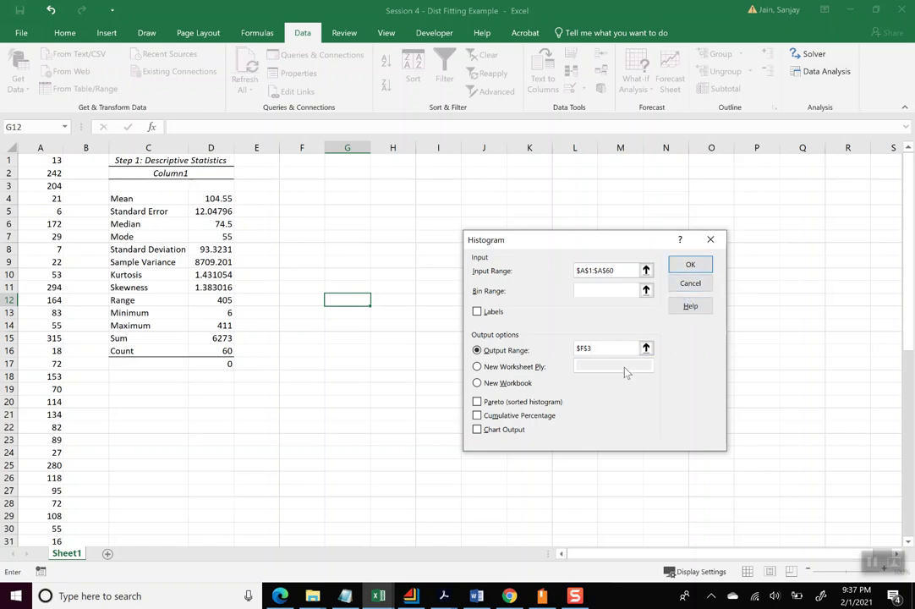
# Step: Generate the Bin/Frequency table and title F1 'Step 2: Histogram generated by Data Analysis'
pyautogui.click(691, 266)
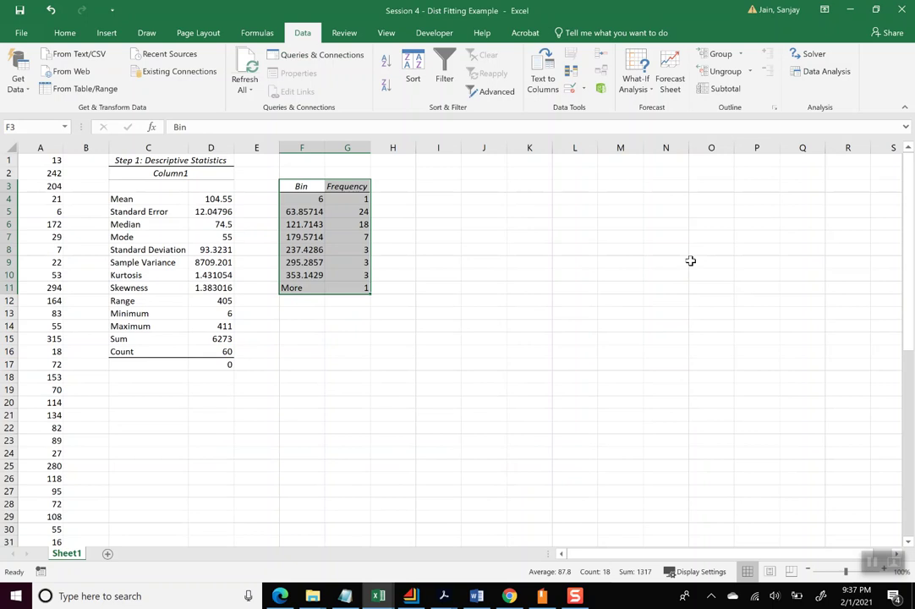
pyautogui.click(426, 261)
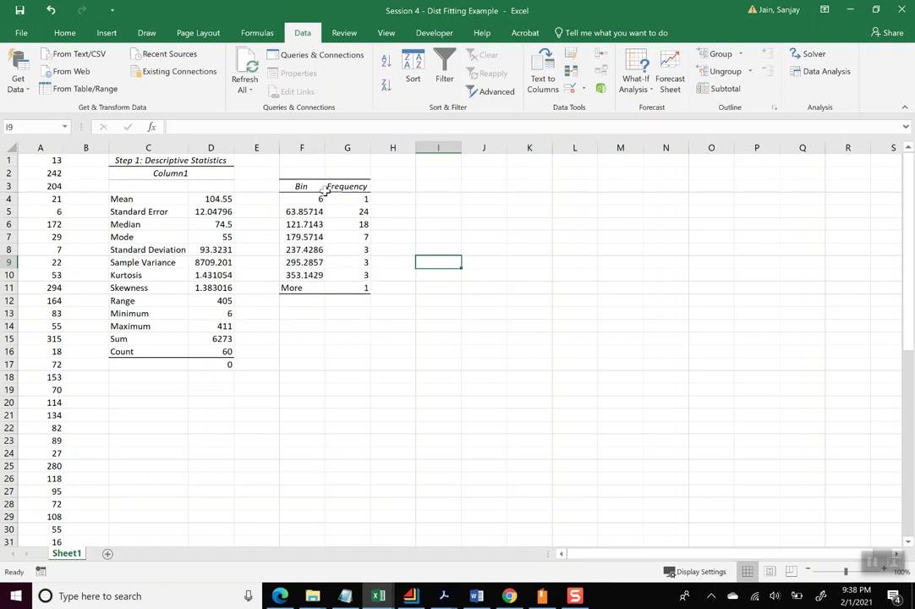
pyautogui.click(307, 160)
pyautogui.write('S')
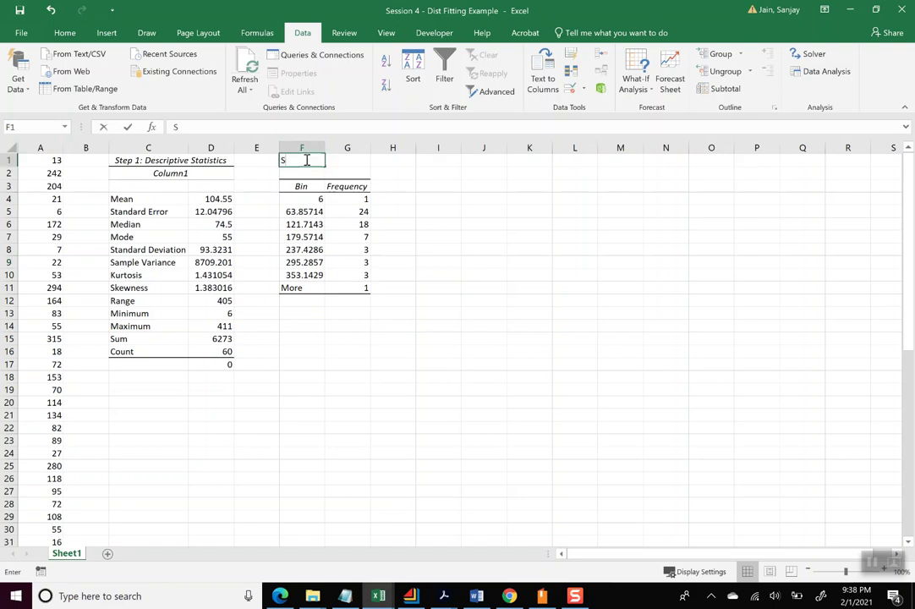
pyautogui.write('tep 2')
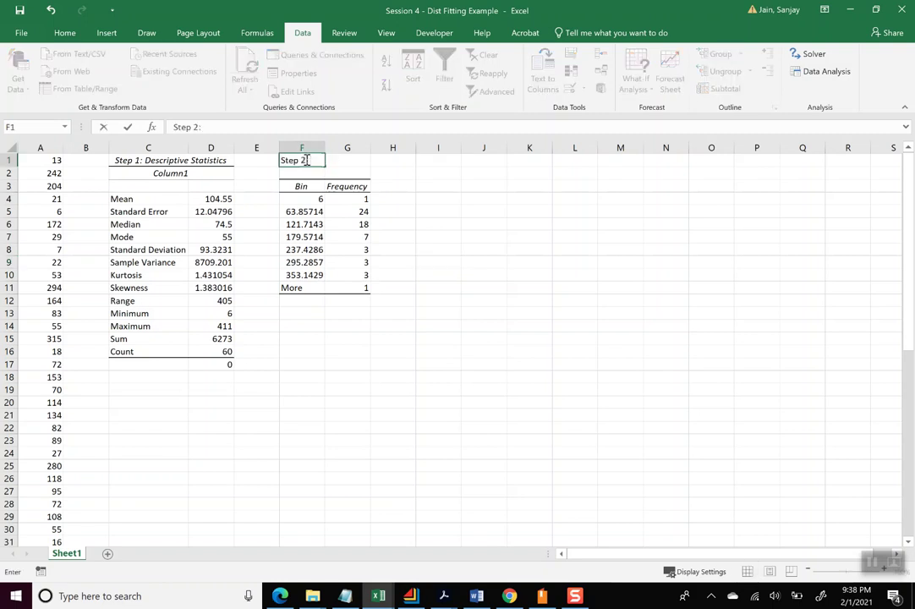
pyautogui.write(': Histogram generat')
pyautogui.press('BackSpace')
pyautogui.press('BackSpace')
pyautogui.press('BackSpace')
pyautogui.press('BackSpace')
pyautogui.press('BackSpace')
pyautogui.write('nerated')
pyautogui.press('BackSpace')
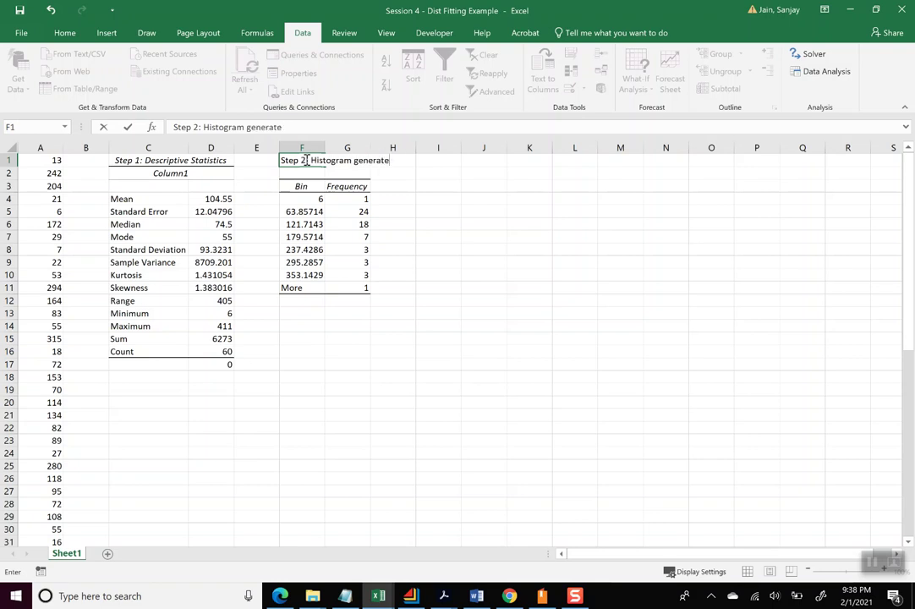
pyautogui.write('d by Data Analay')
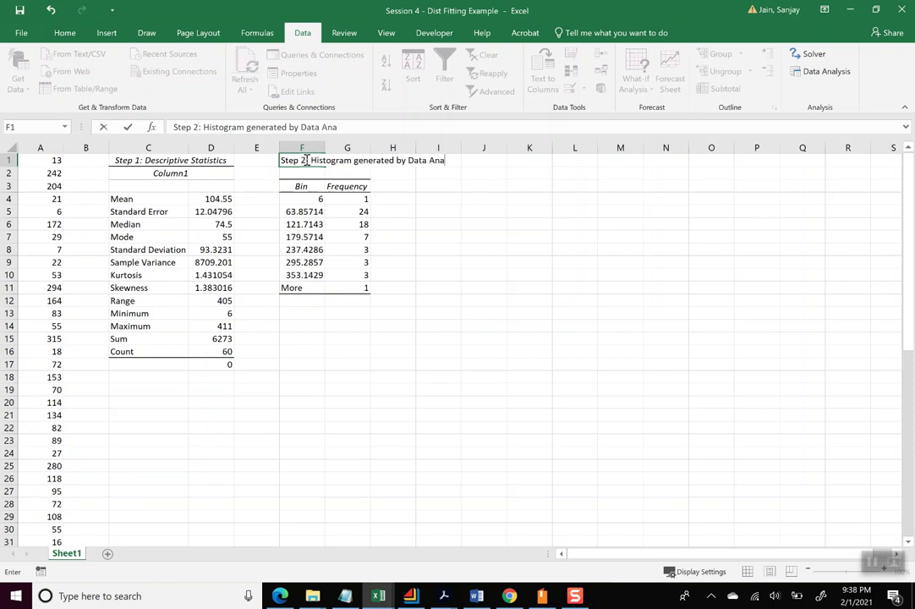
pyautogui.press('BackSpace')
pyautogui.press('BackSpace')
pyautogui.press('BackSpace')
pyautogui.write('lysis')
pyautogui.click(435, 222)
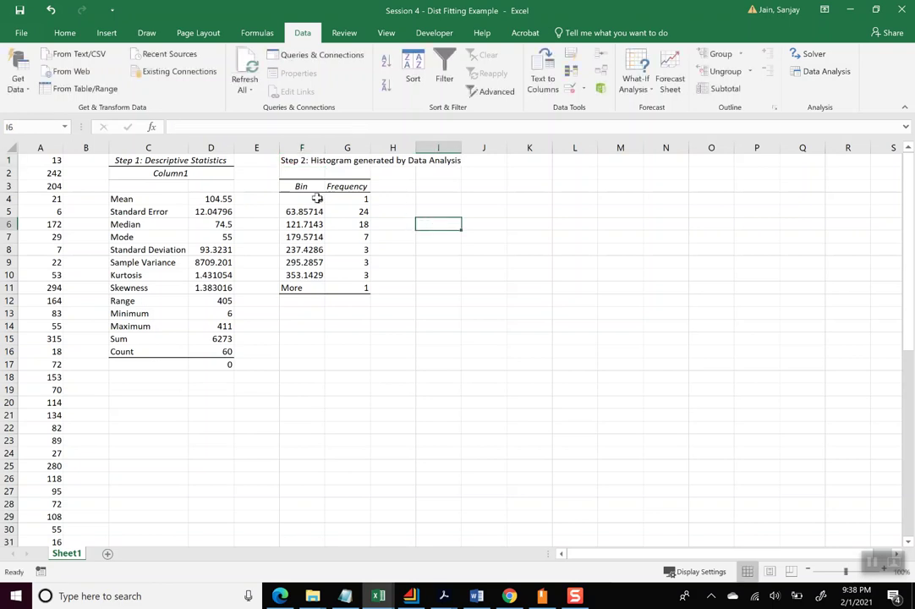
# Step: Inspect the exact bin values, starting with the first bin of 6
pyautogui.click(316, 198)
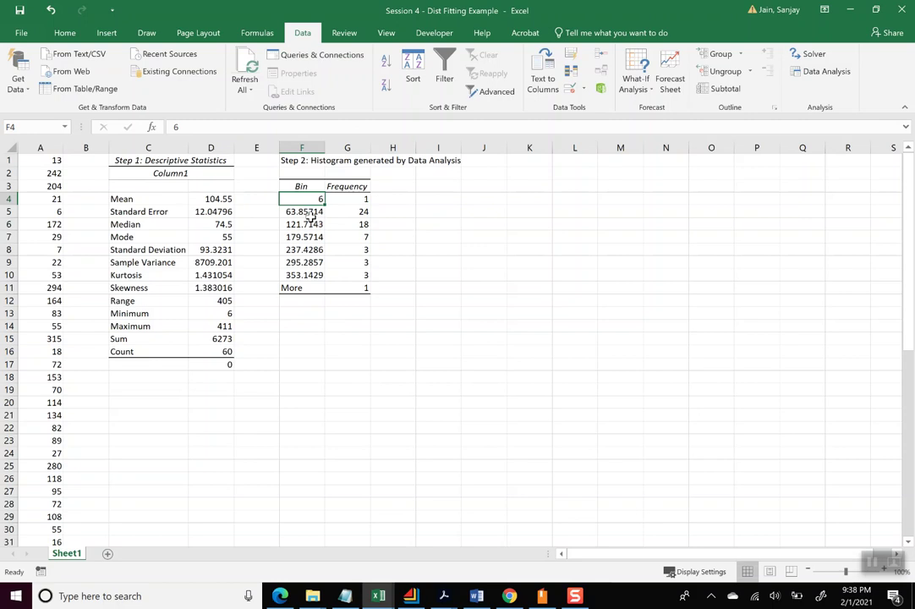
pyautogui.click(310, 213)
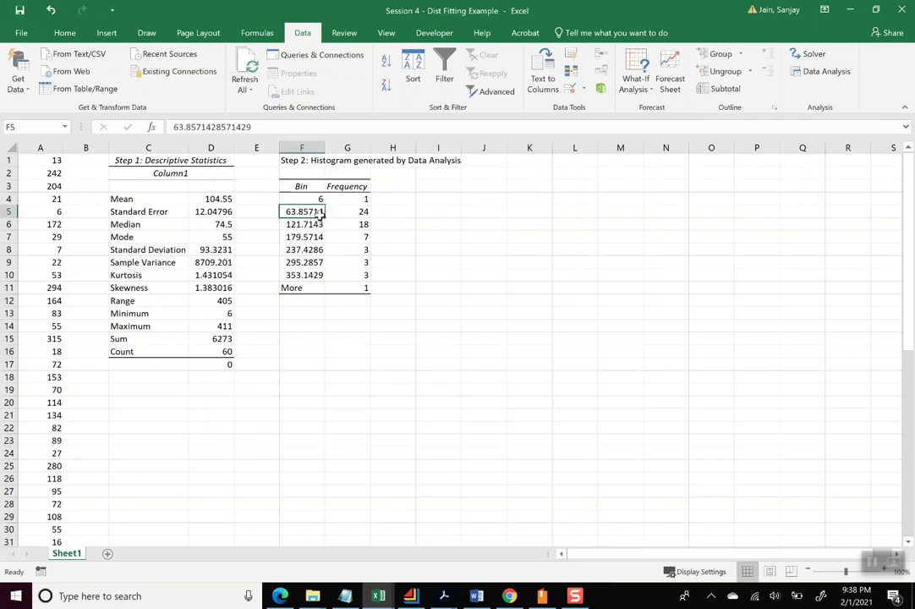
pyautogui.click(313, 225)
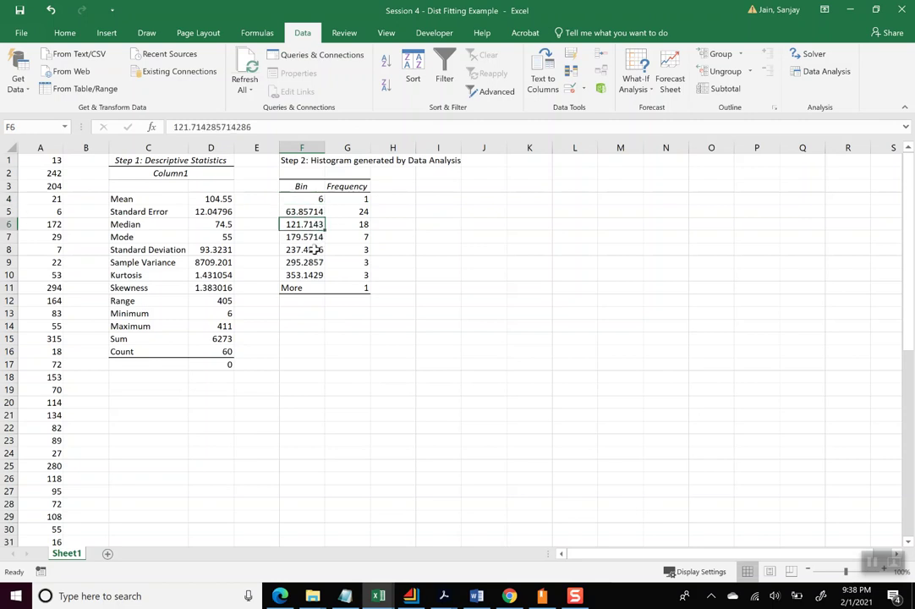
pyautogui.click(330, 324)
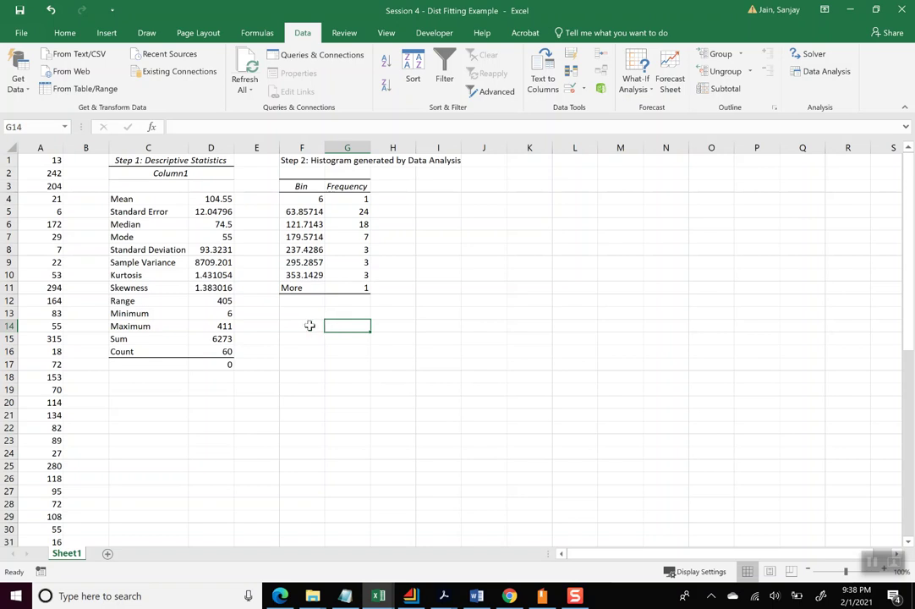
# Step: Enter bin limits 59 in F15 and 119 in F16
pyautogui.click(301, 326)
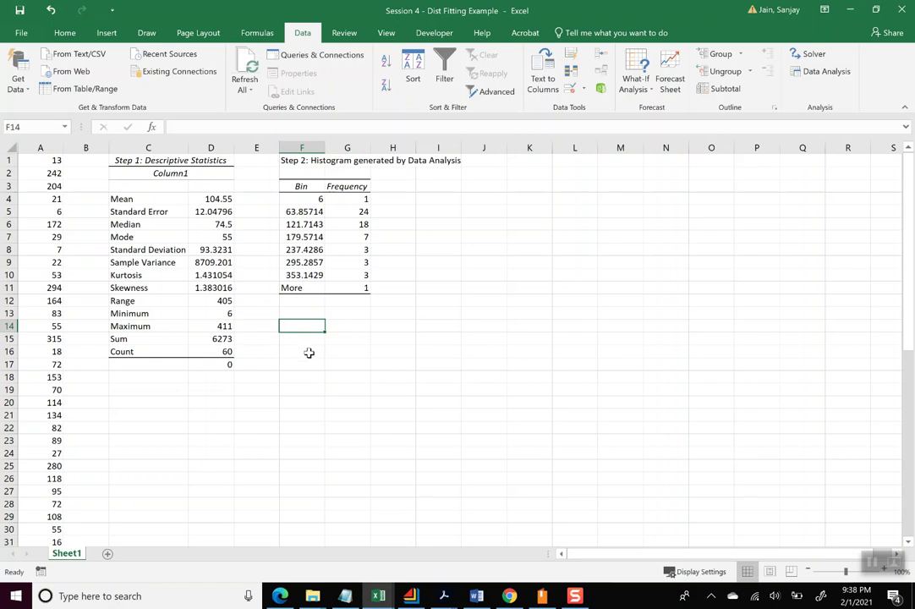
pyautogui.click(308, 342)
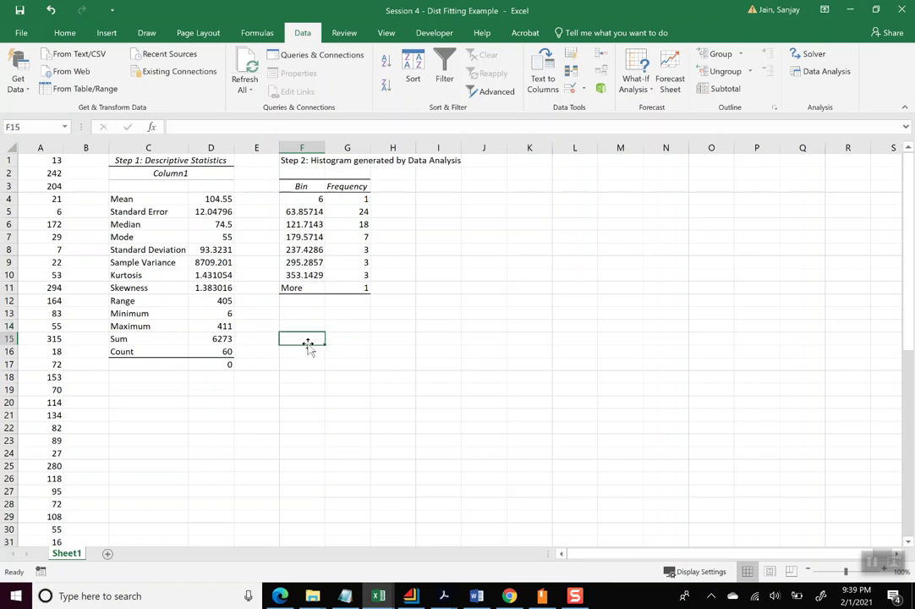
pyautogui.write('59')
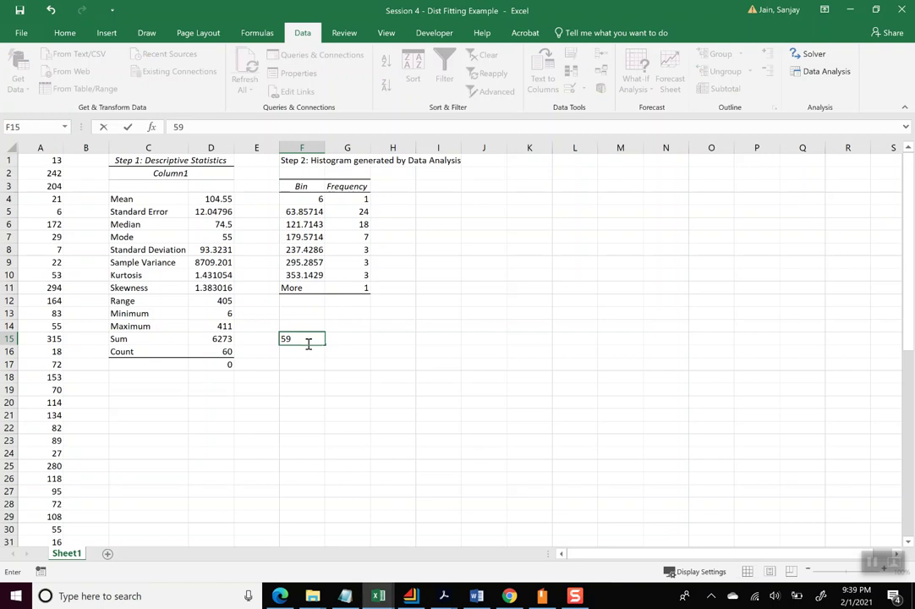
pyautogui.press('Return')
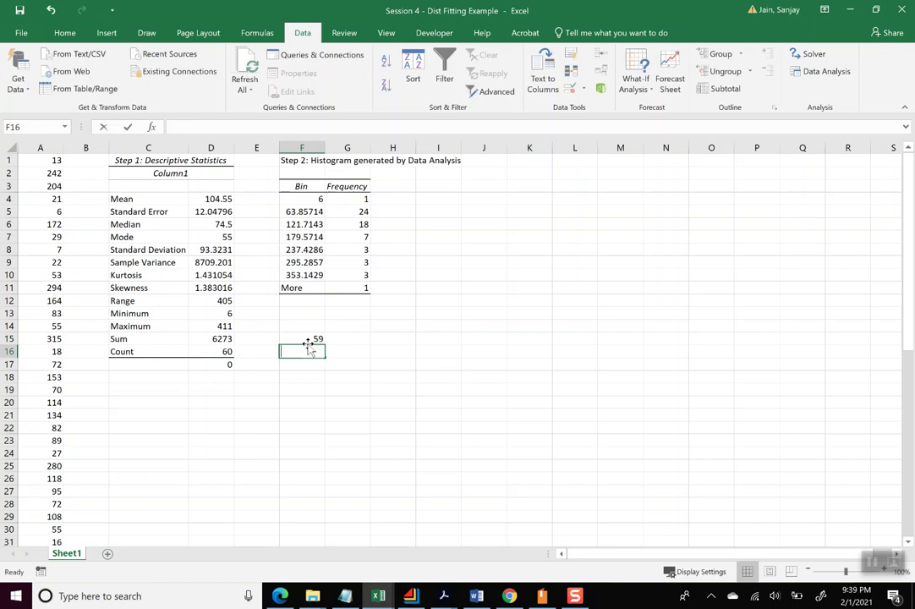
pyautogui.write('119')
pyautogui.press('Return')
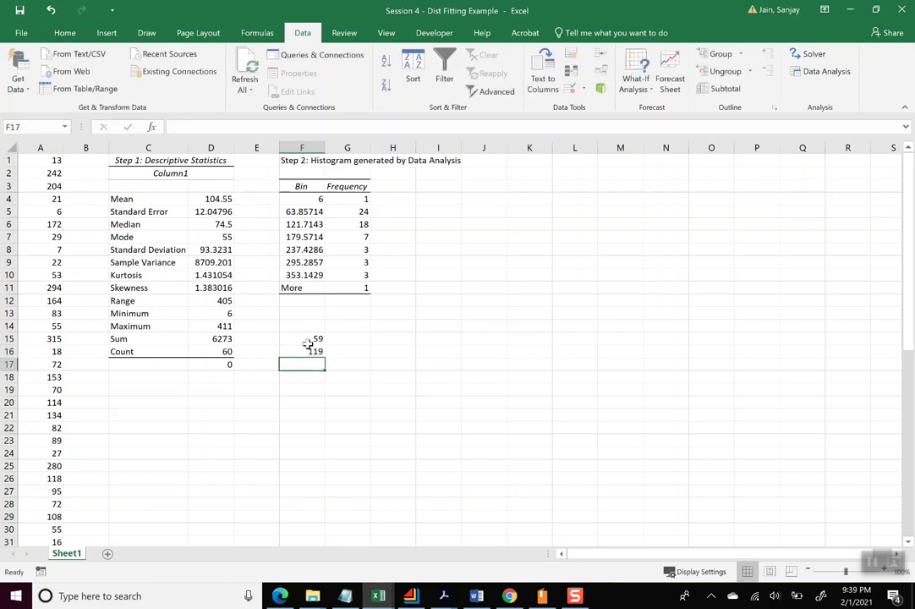
pyautogui.click(308, 341)
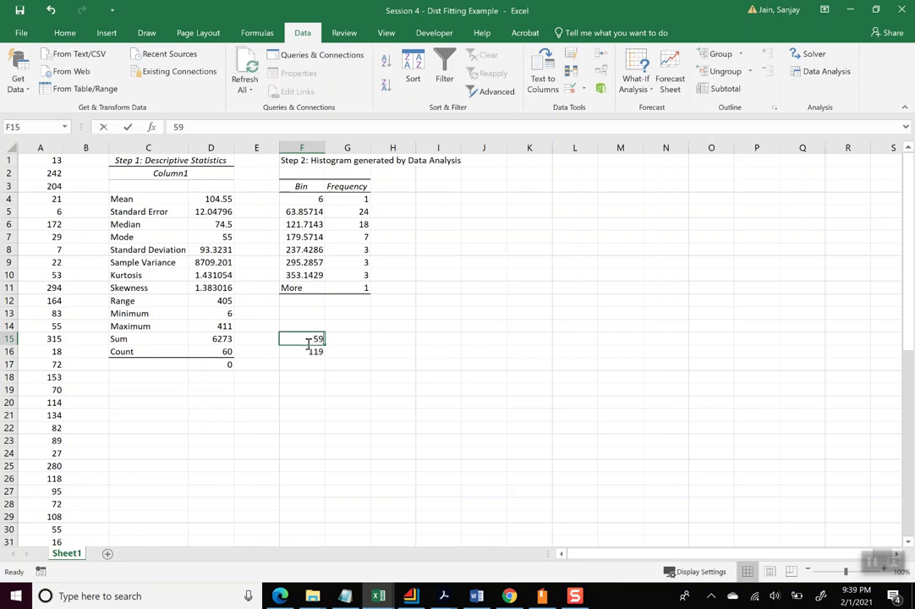
pyautogui.write('79')
pyautogui.press('Return')
pyautogui.click(309, 342)
pyautogui.write('59')
pyautogui.press('Return')
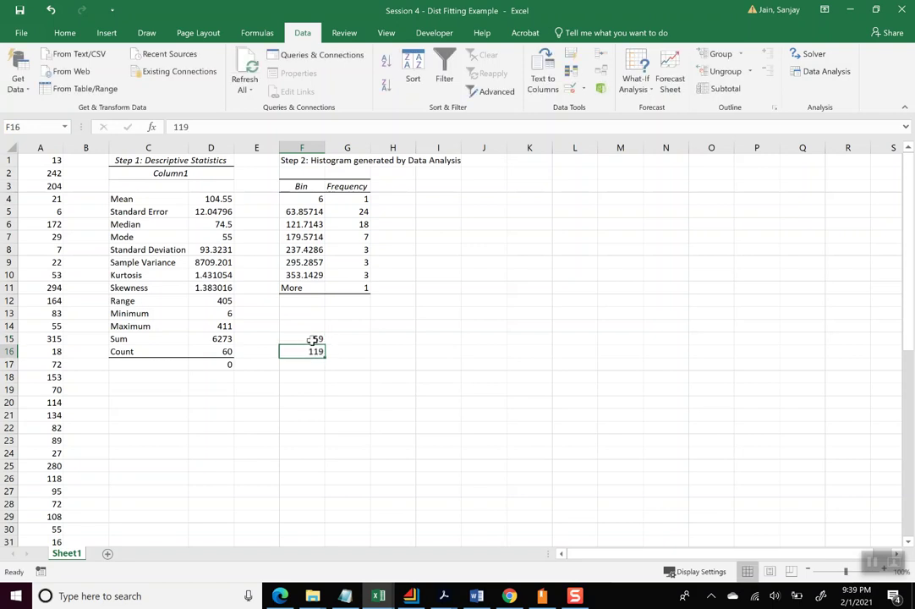
# Step: Fill the series down to F21, giving 59 through 419 in steps of 60
pyautogui.click(311, 340)
pyautogui.moveTo(313, 341); pyautogui.dragTo(326, 423)
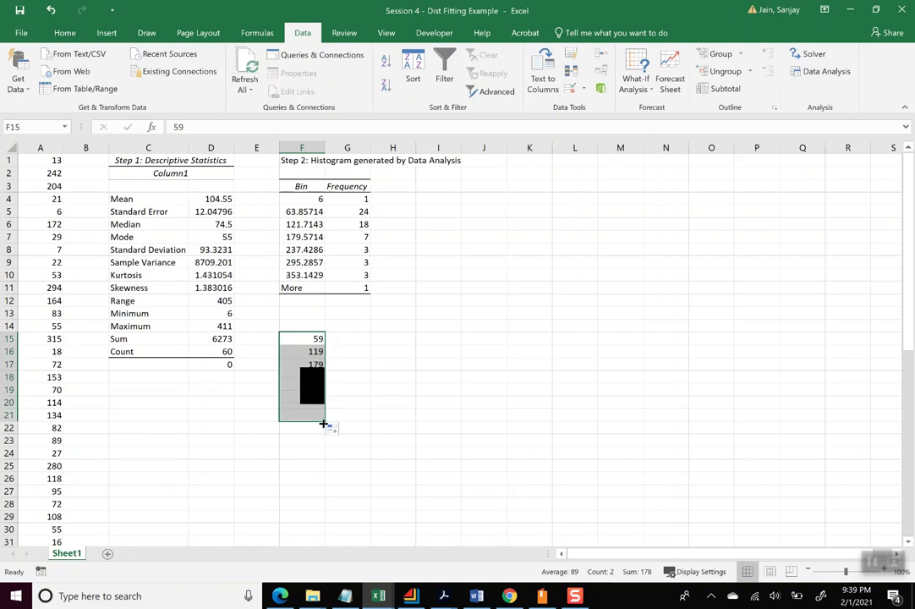
pyautogui.click(365, 414)
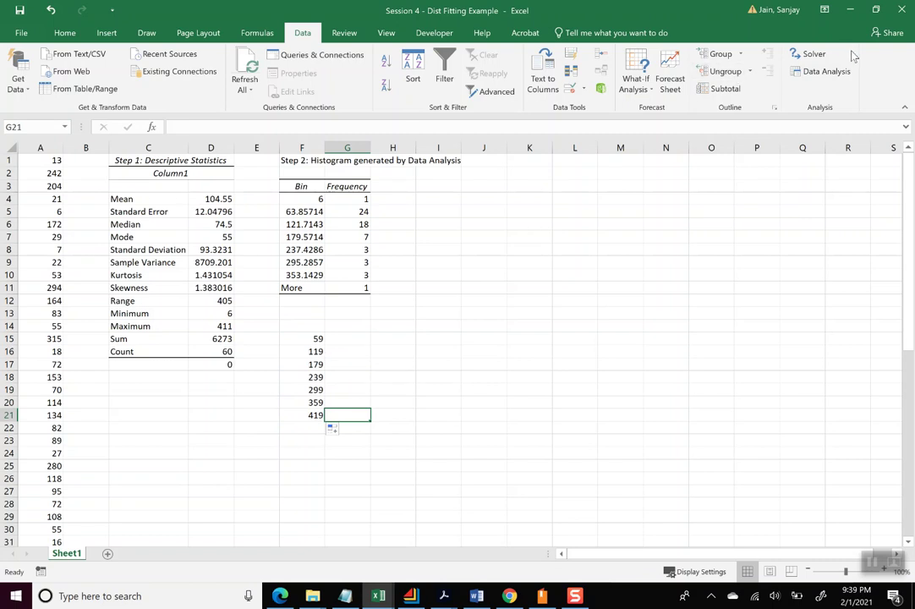
# Step: Run Histogram with bin range $F$15:$F$21 and output at $G$14, yielding frequencies 23, 20, 7, 3, 4, 2, 1
pyautogui.click(825, 71)
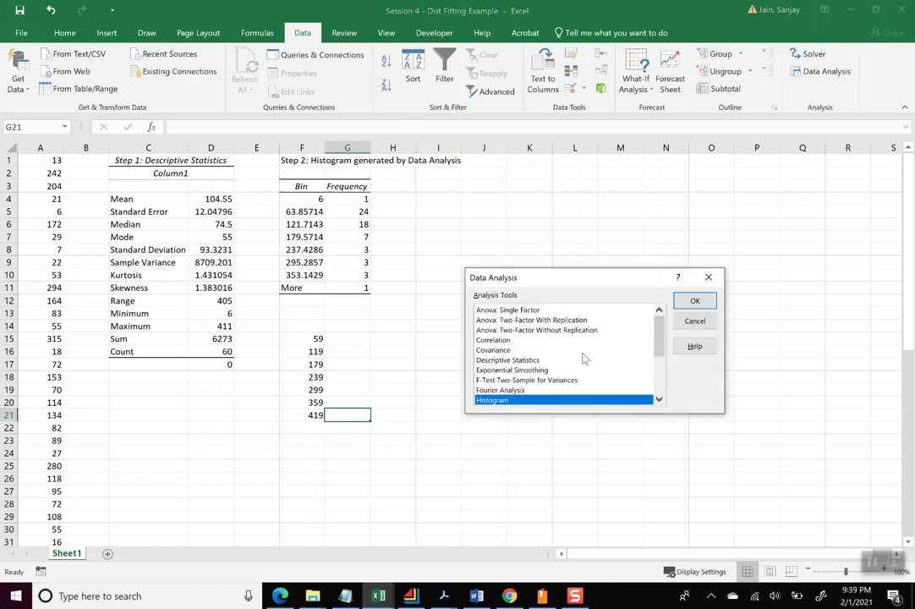
pyautogui.click(695, 301)
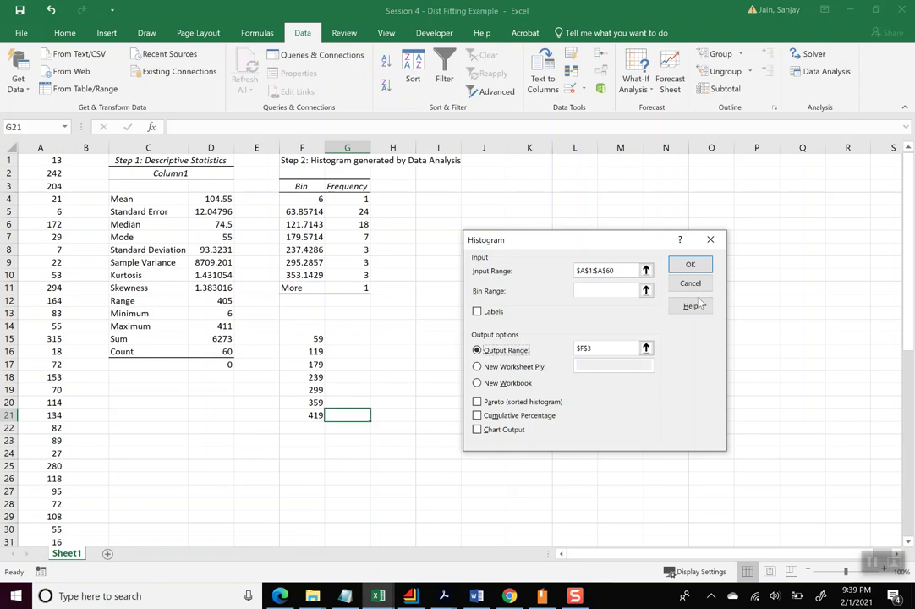
pyautogui.click(647, 291)
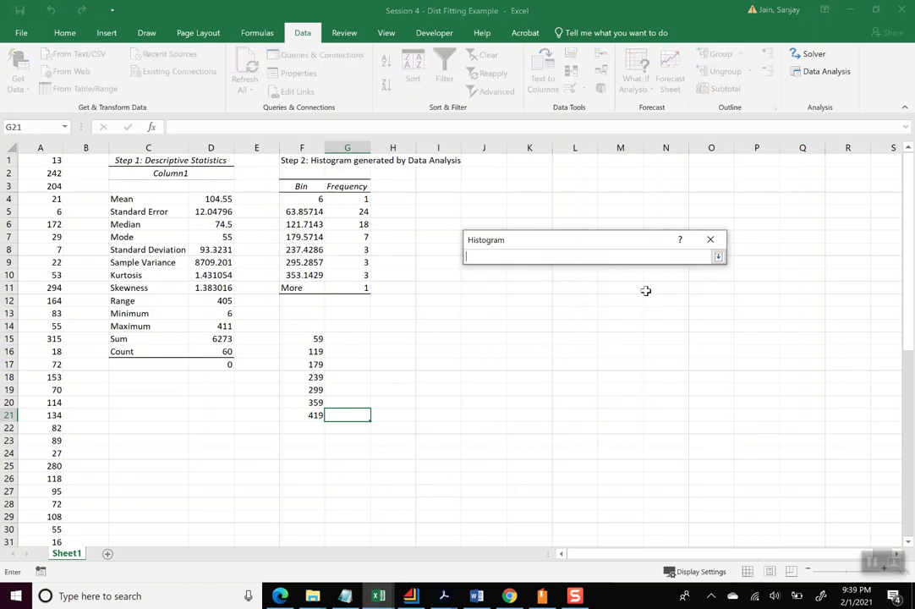
pyautogui.click(310, 341)
pyautogui.moveTo(312, 345); pyautogui.dragTo(312, 410)
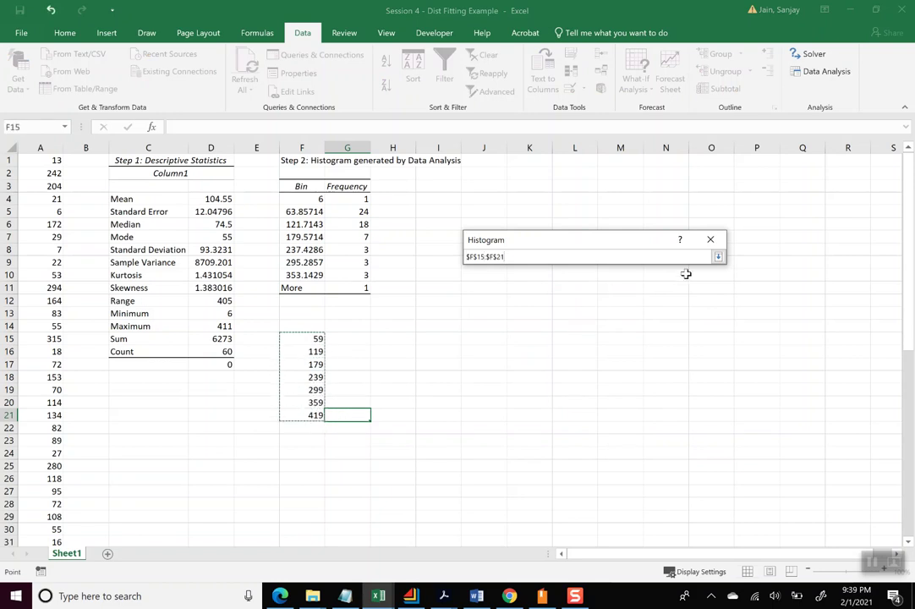
pyautogui.click(720, 258)
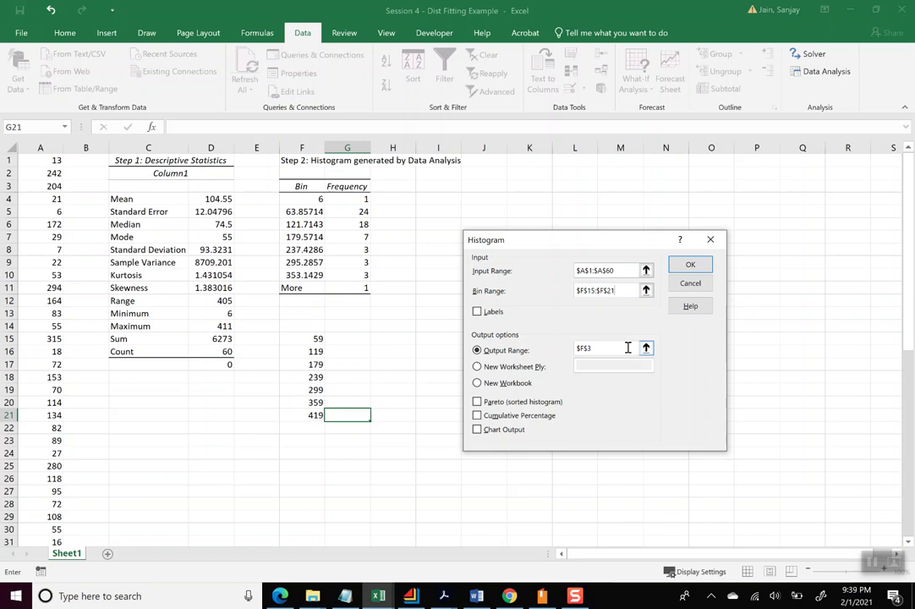
pyautogui.click(646, 349)
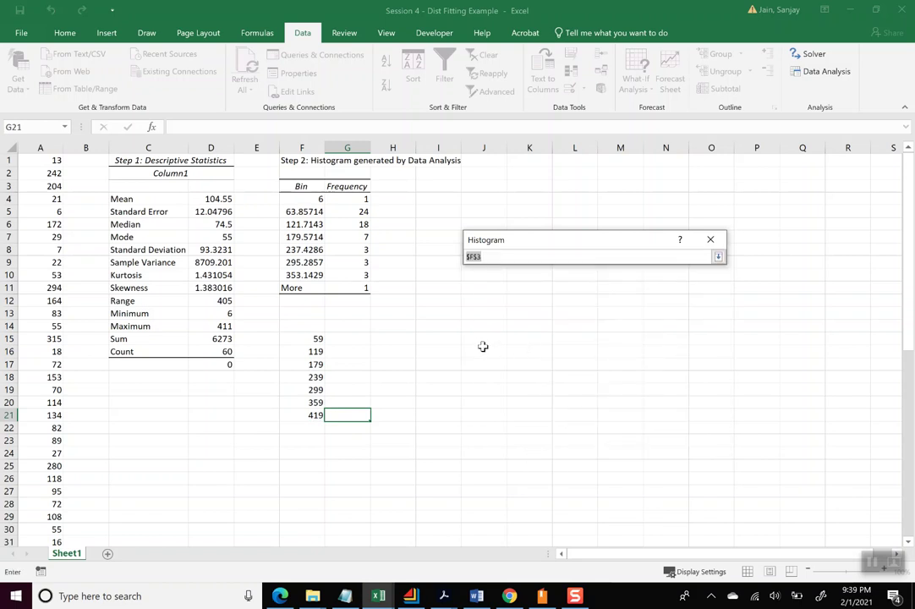
pyautogui.click(344, 327)
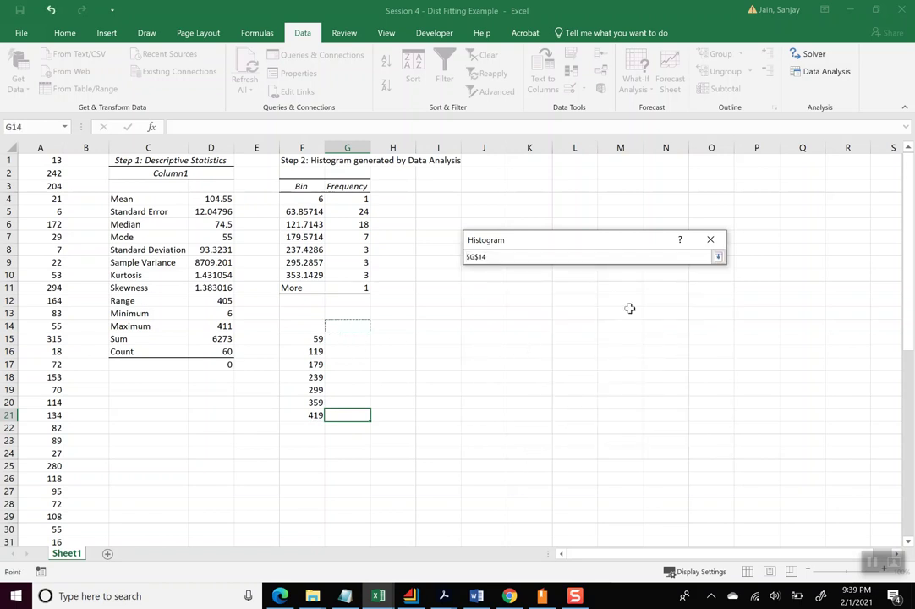
pyautogui.click(720, 257)
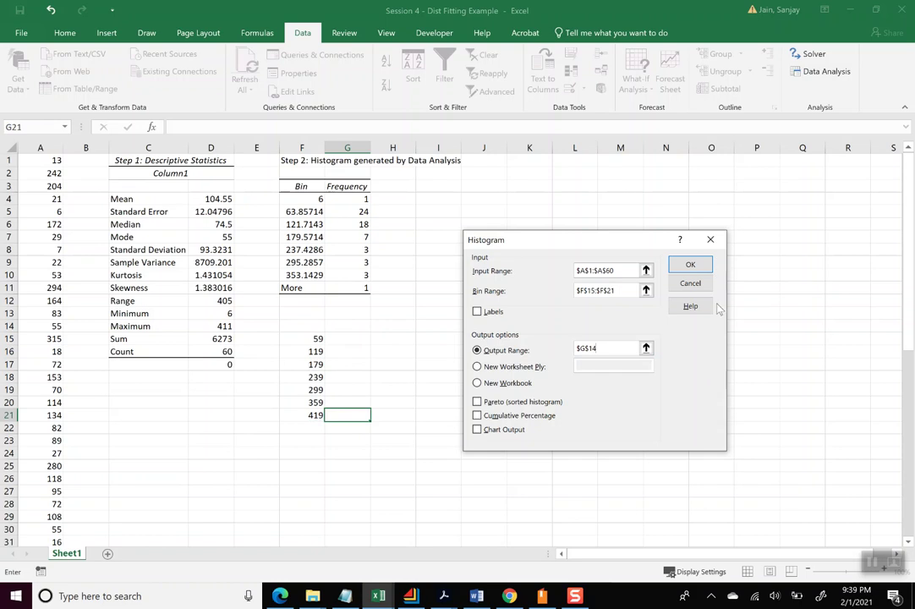
pyautogui.click(699, 268)
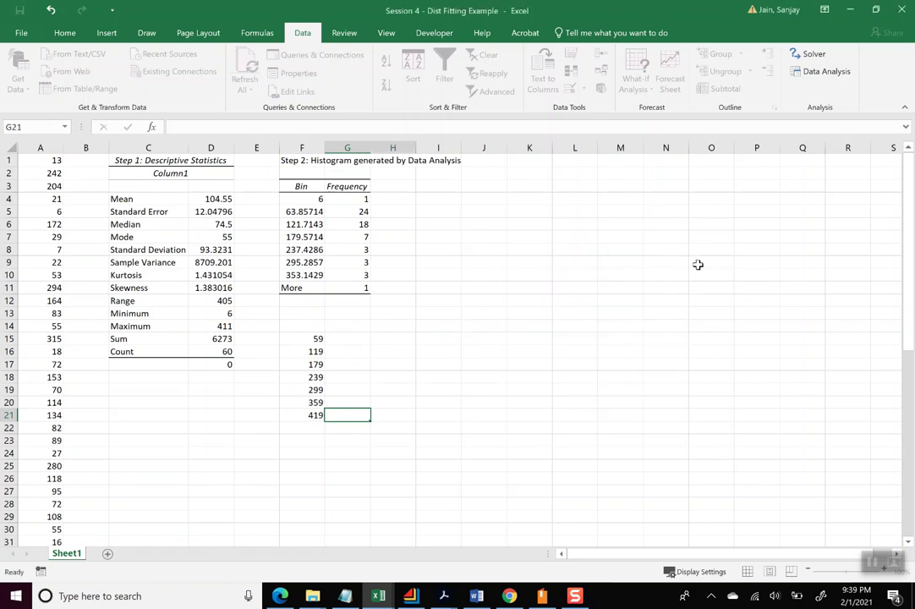
pyautogui.click(389, 401)
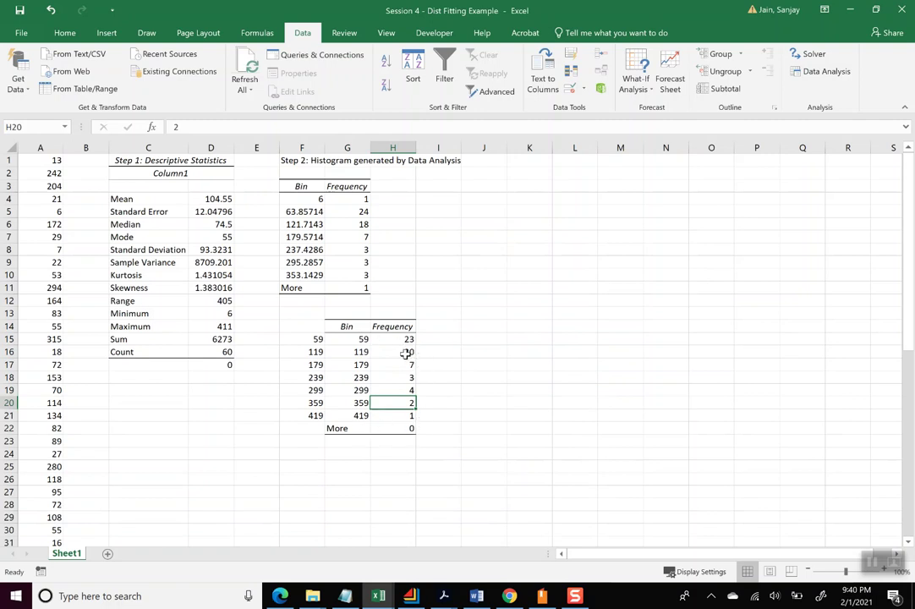
# Step: Enter 'Step 3: Adjustment of bins since some bin have too few points' in F13
pyautogui.click(303, 312)
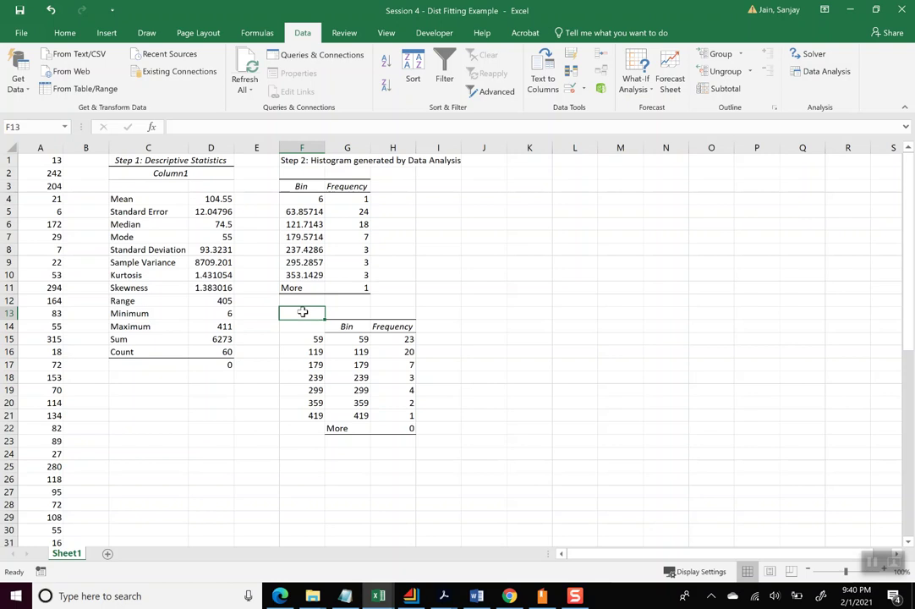
pyautogui.write('Step')
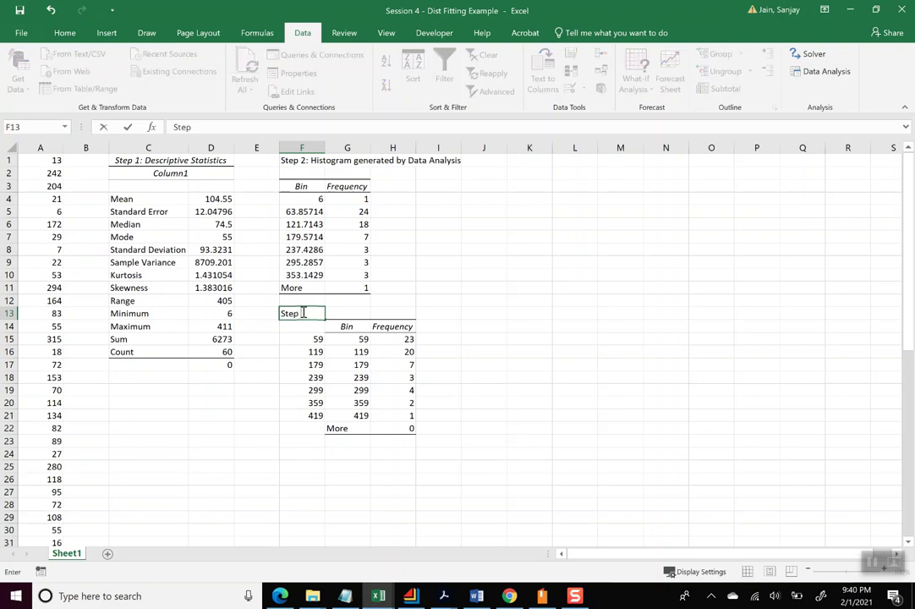
pyautogui.write(' 3: Adjustment of b')
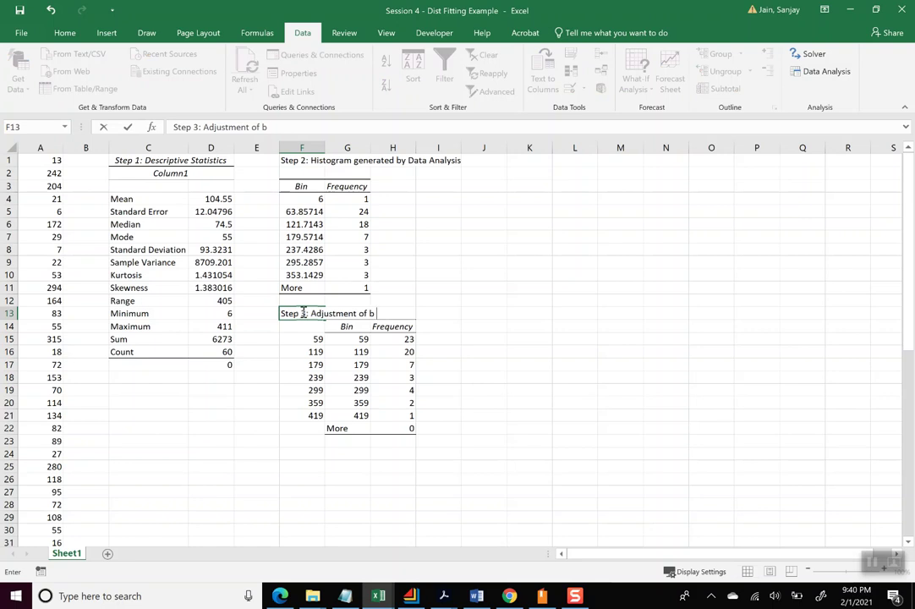
pyautogui.write('ins since some b')
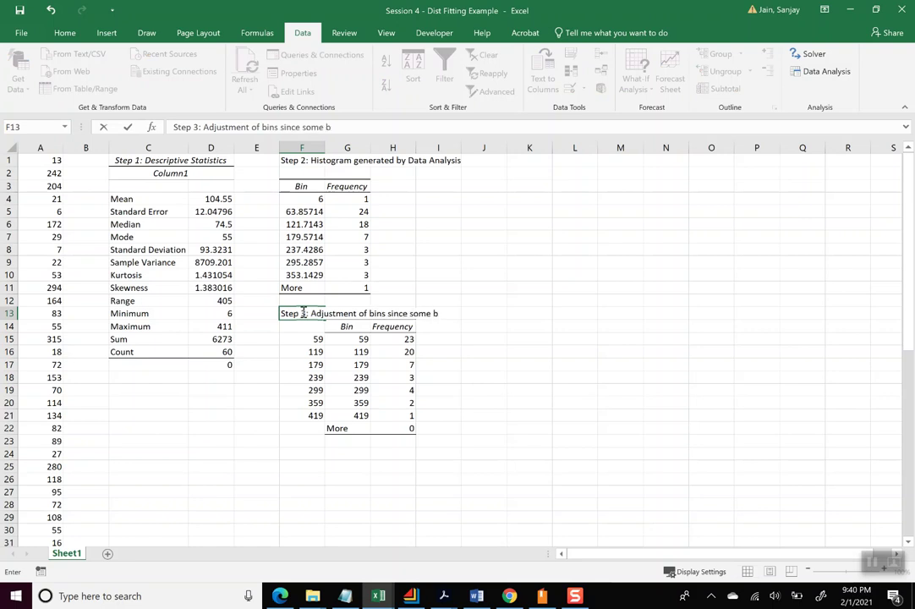
pyautogui.write('in have too few p')
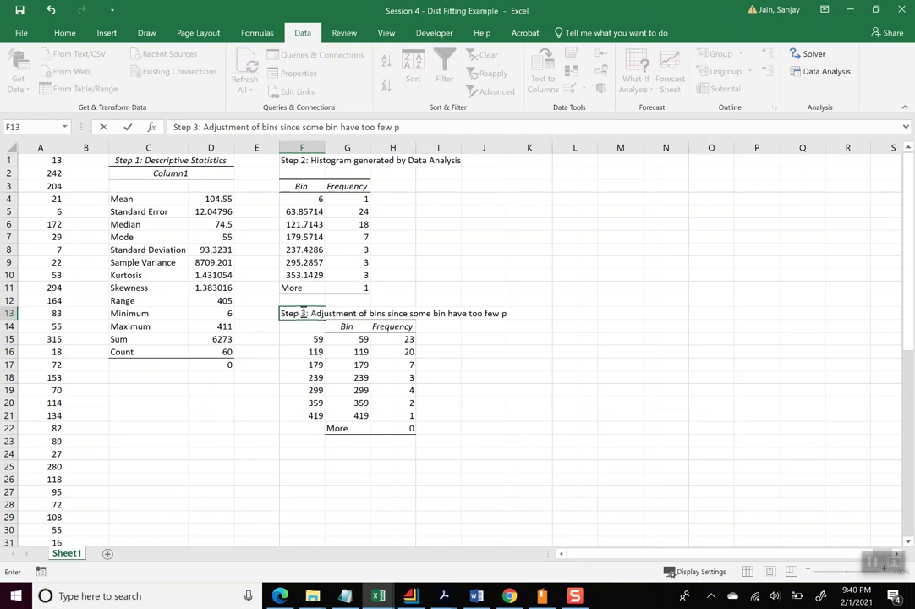
pyautogui.write('oints')
pyautogui.press('Return')
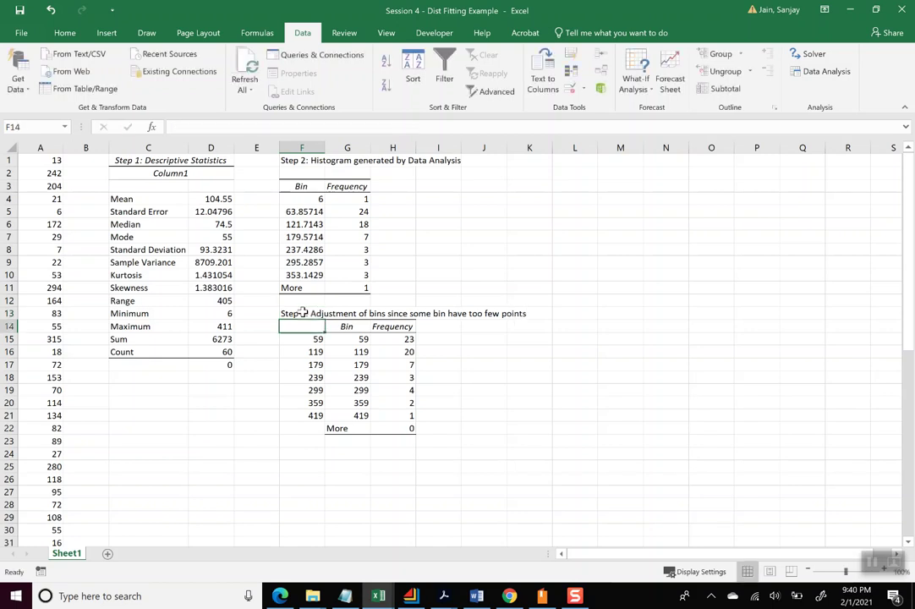
# Step: Point out the sparse bins: a frequency of 1 and two bins with only 3 points
pyautogui.click(351, 201)
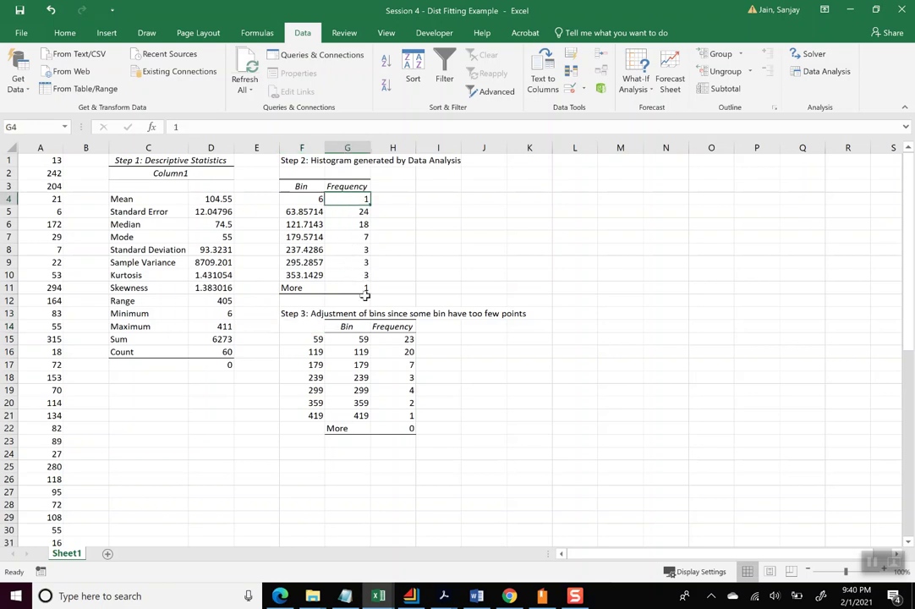
pyautogui.click(358, 250)
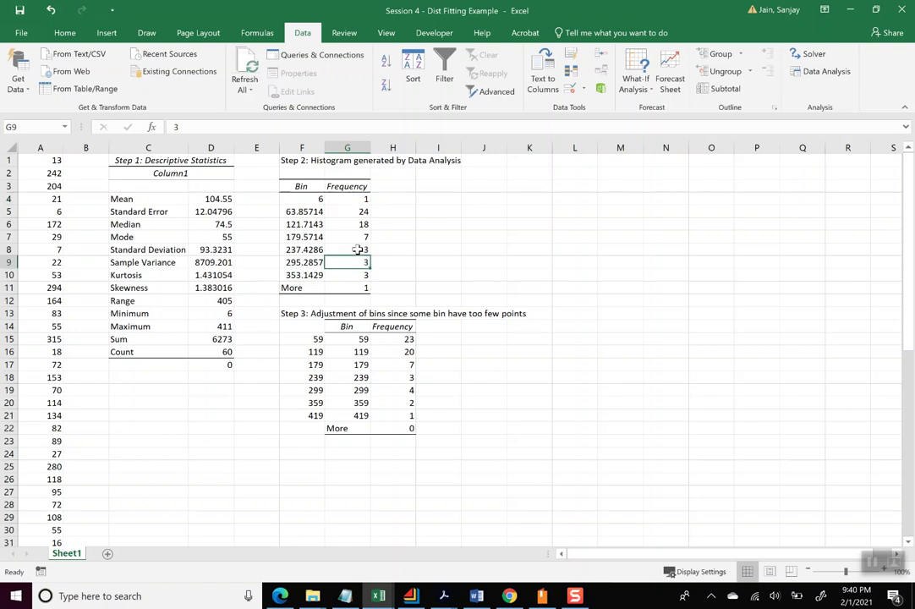
pyautogui.click(359, 263)
# Step: Type 'Step 4: Calculation for Chi-Square test for an Exponential Distribution' into cell L2
pyautogui.click(567, 175)
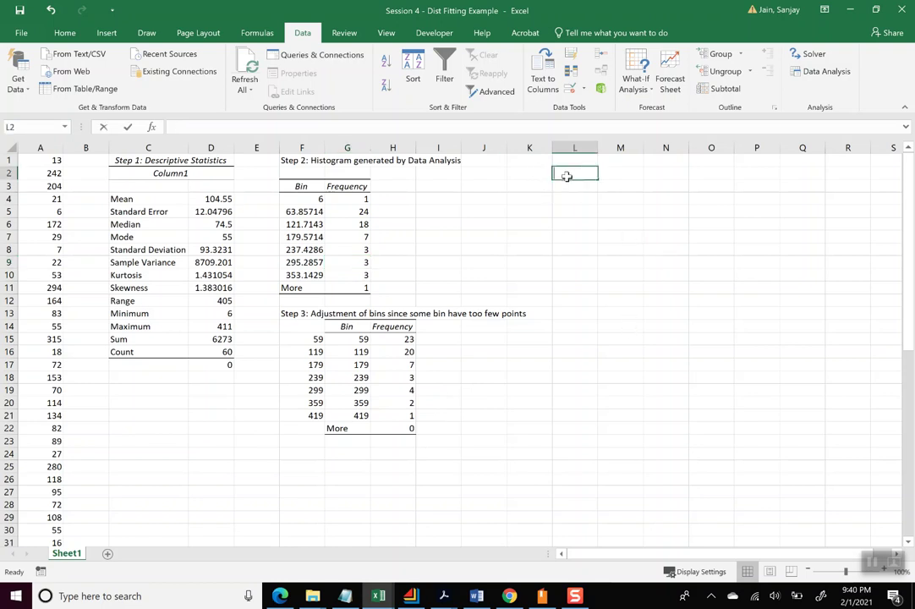
pyautogui.write('x')
pyautogui.press('BackSpace')
pyautogui.write('Ste')
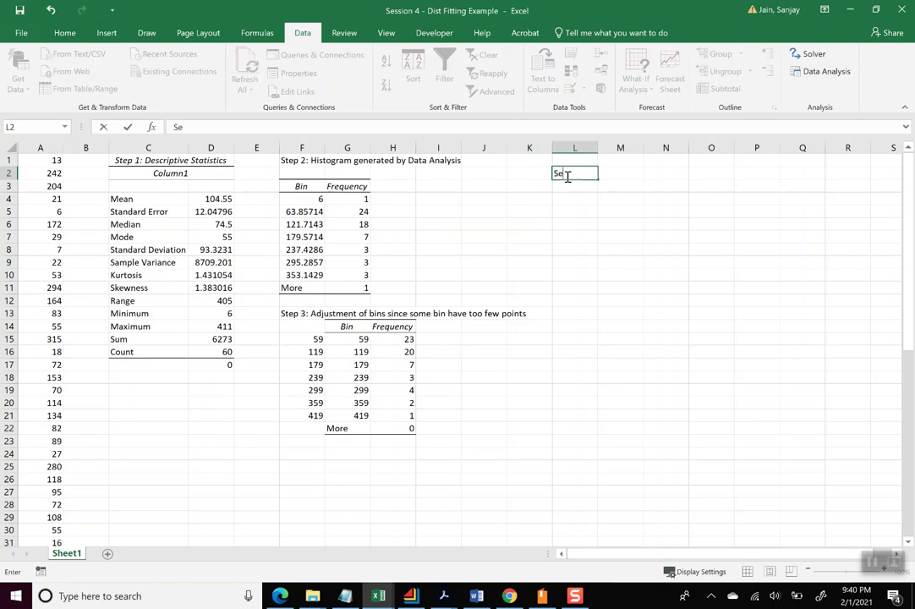
pyautogui.write('p')
pyautogui.write(' 4:')
pyautogui.write('Cal')
pyautogui.write('cu')
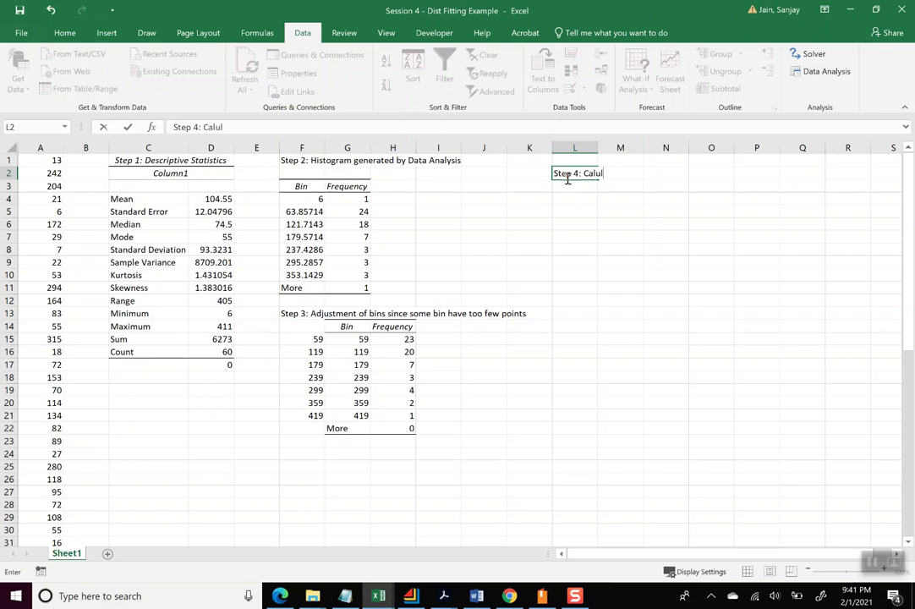
pyautogui.press('BackSpace')
pyautogui.press('BackSpace')
pyautogui.write('u')
pyautogui.press('BackSpace')
pyautogui.write('culation for Ch')
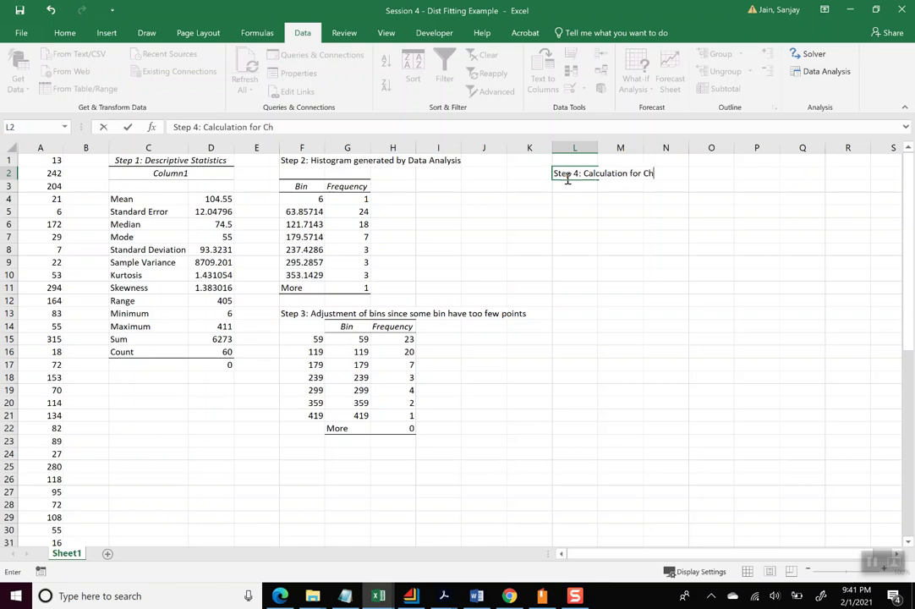
pyautogui.write('i-Square tes')
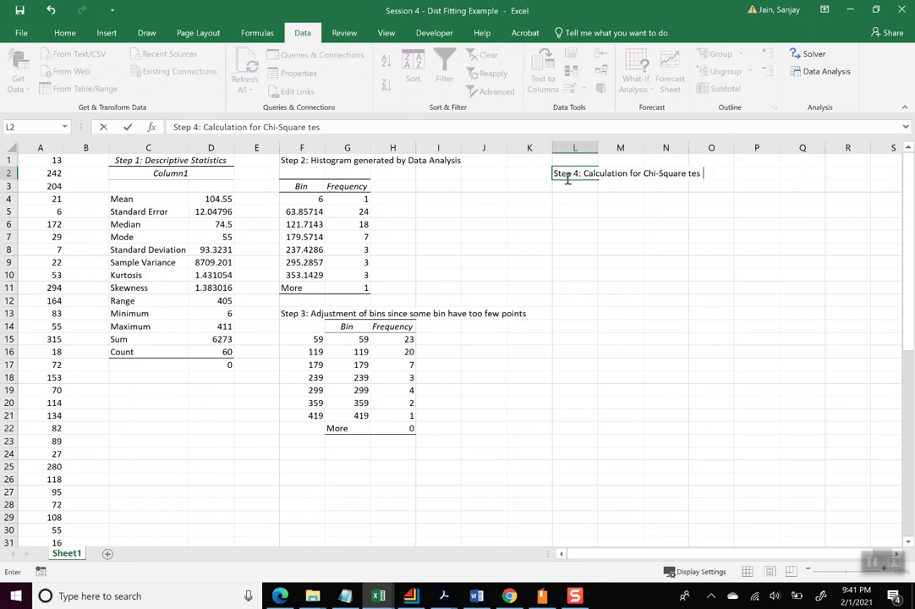
pyautogui.write('t for an Exponential')
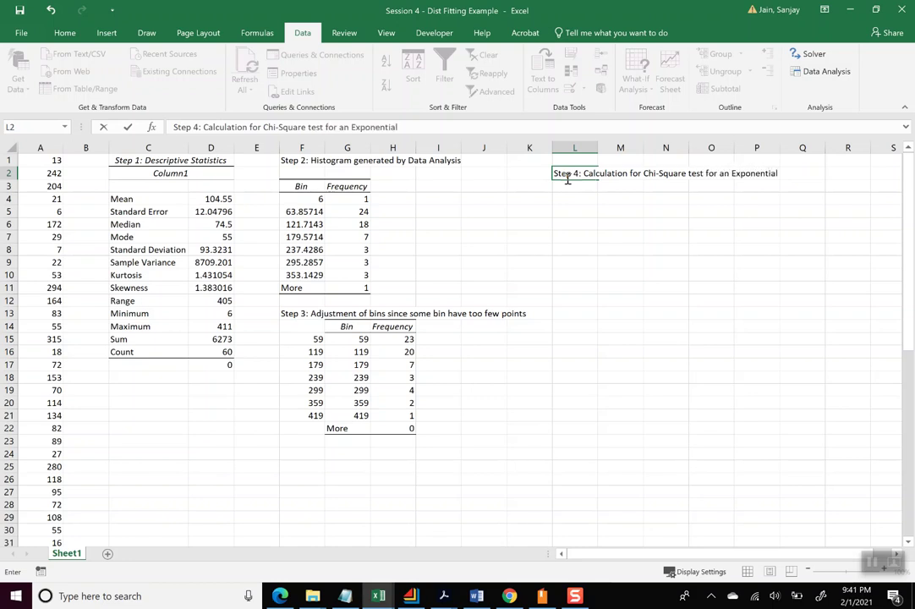
pyautogui.write(' Distribution')
pyautogui.press('Return')
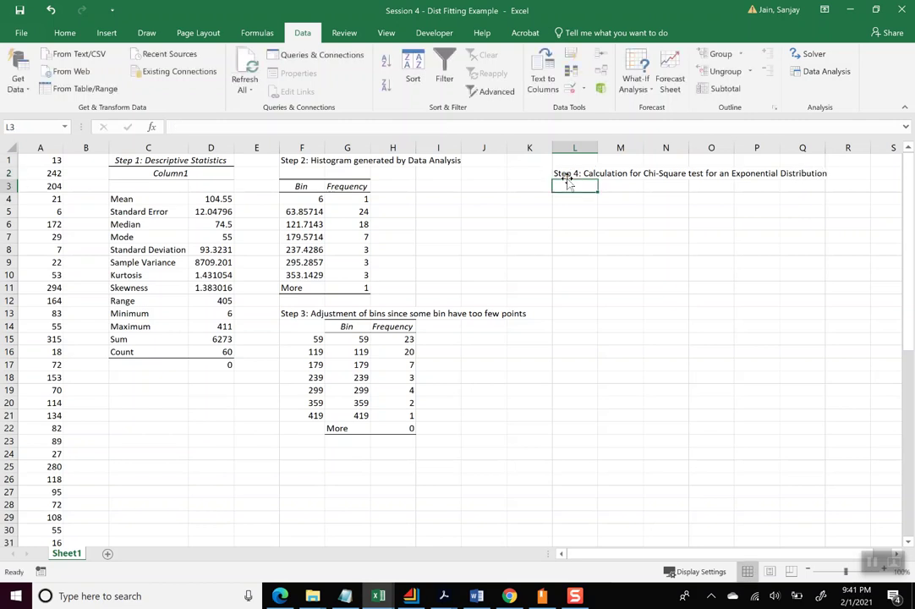
pyautogui.press('Left')
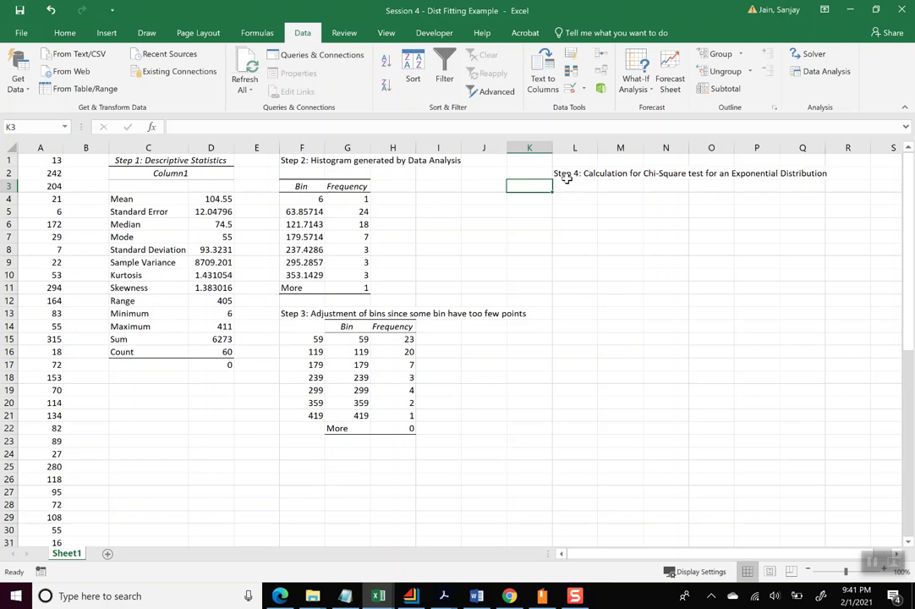
# Step: Enter 'Bin range' in K3 and 'Beg.' beneath it in K4
pyautogui.write('Bin')
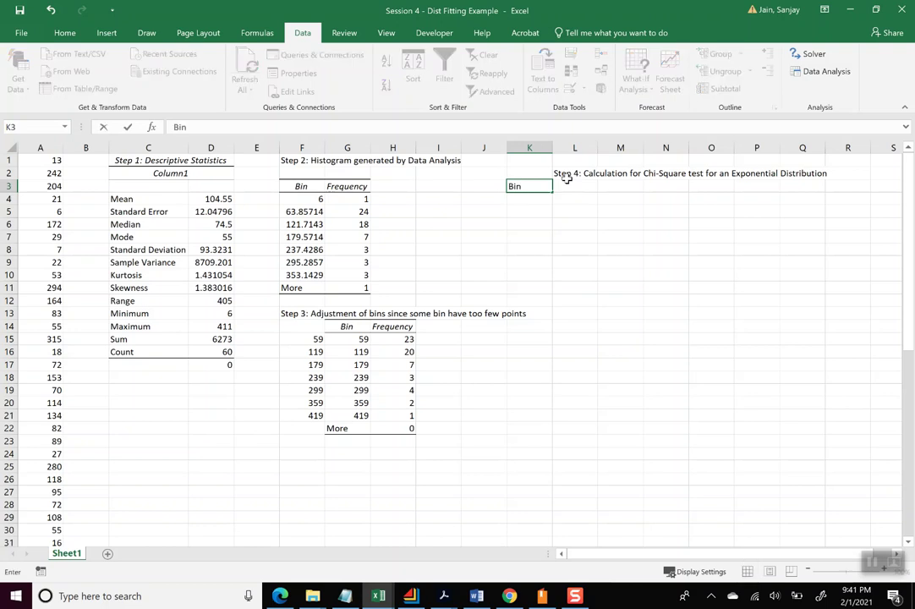
pyautogui.write(' range (')
pyautogui.press('BackSpace')
pyautogui.click(519, 199)
pyautogui.write('B')
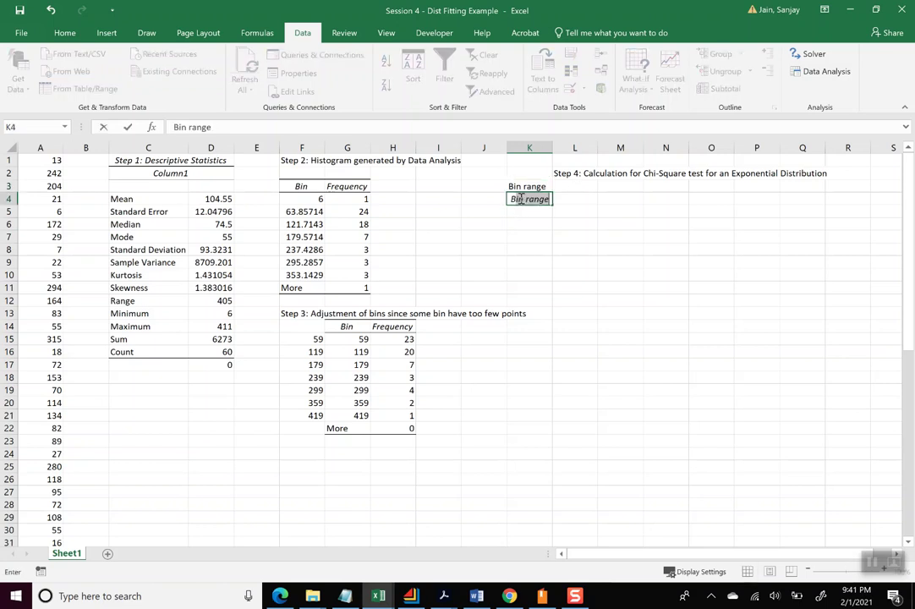
pyautogui.press('BackSpace')
pyautogui.press('BackSpace')
pyautogui.write('Beg')
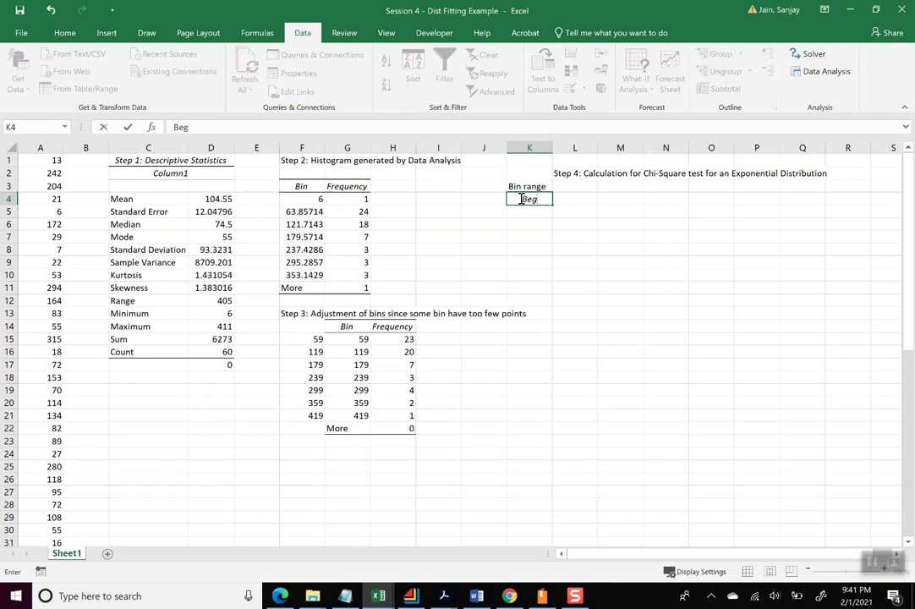
pyautogui.write('.')
pyautogui.press('Tab')
# Step: Add the headers 'End.', 'Observed', 'Expected' and 'Chi-Square Calc.' across L4:O4
pyautogui.write('End')
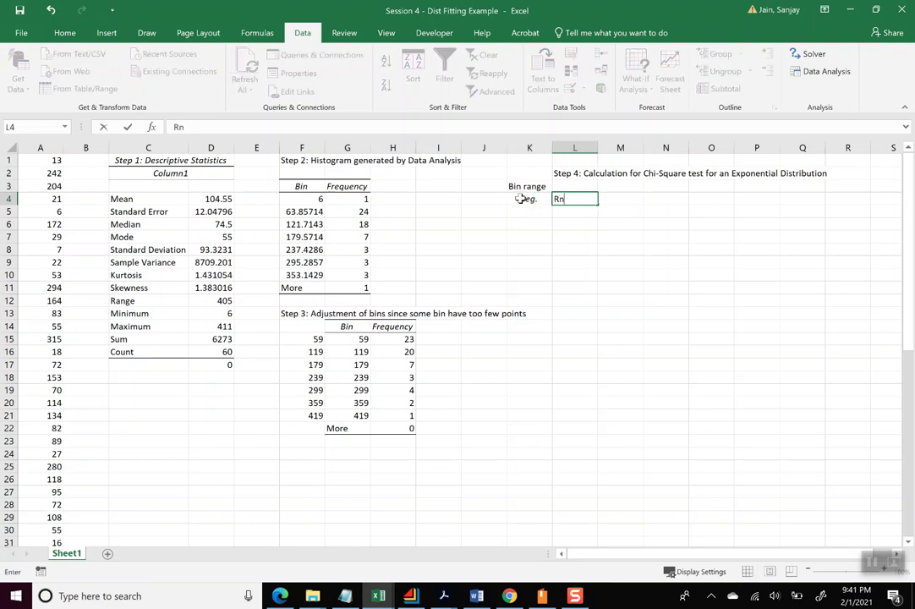
pyautogui.press('BackSpace')
pyautogui.press('BackSpace')
pyautogui.press('BackSpace')
pyautogui.write('End.')
pyautogui.press('Tab')
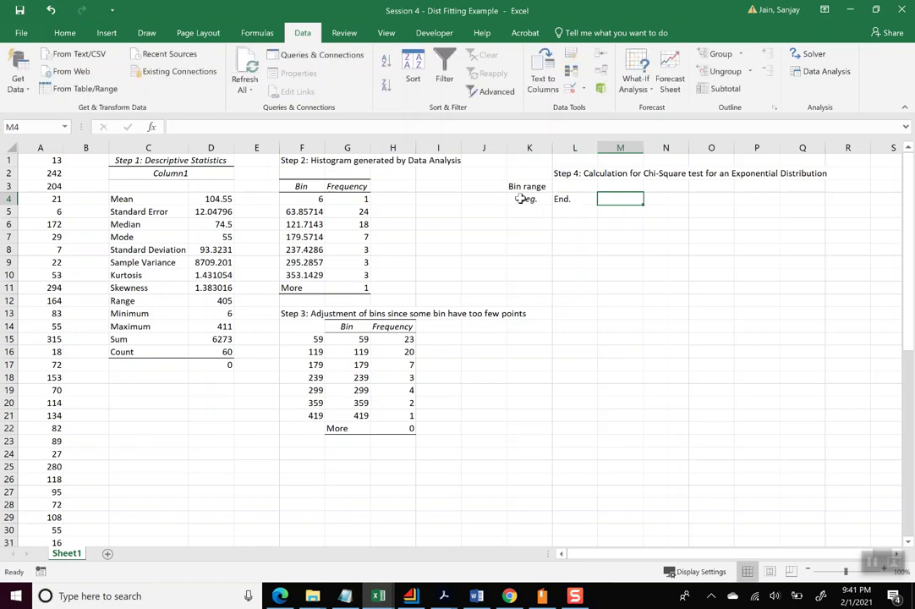
pyautogui.write('Object')
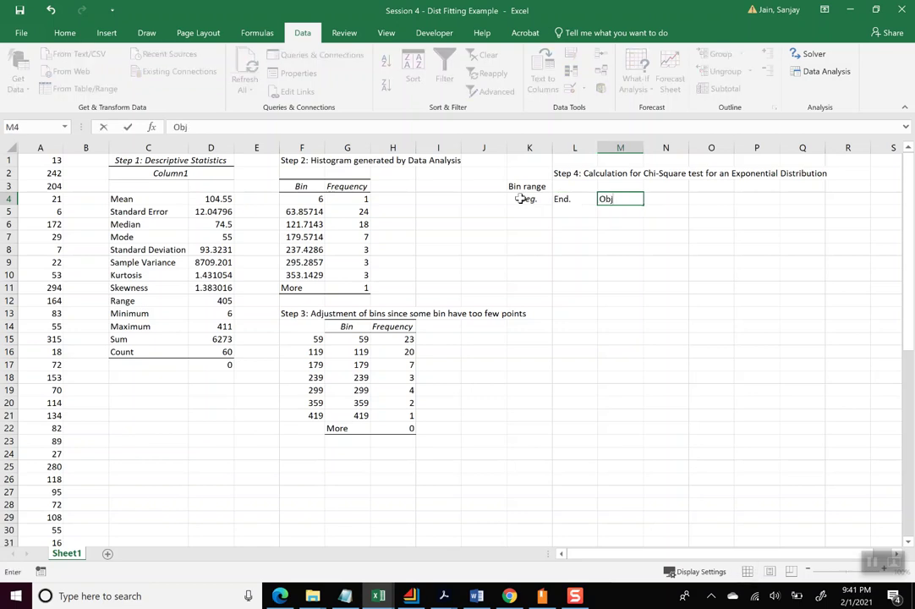
pyautogui.press('BackSpace')
pyautogui.press('BackSpace')
pyautogui.press('BackSpace')
pyautogui.press('BackSpace')
pyautogui.write('served')
pyautogui.press('Tab')
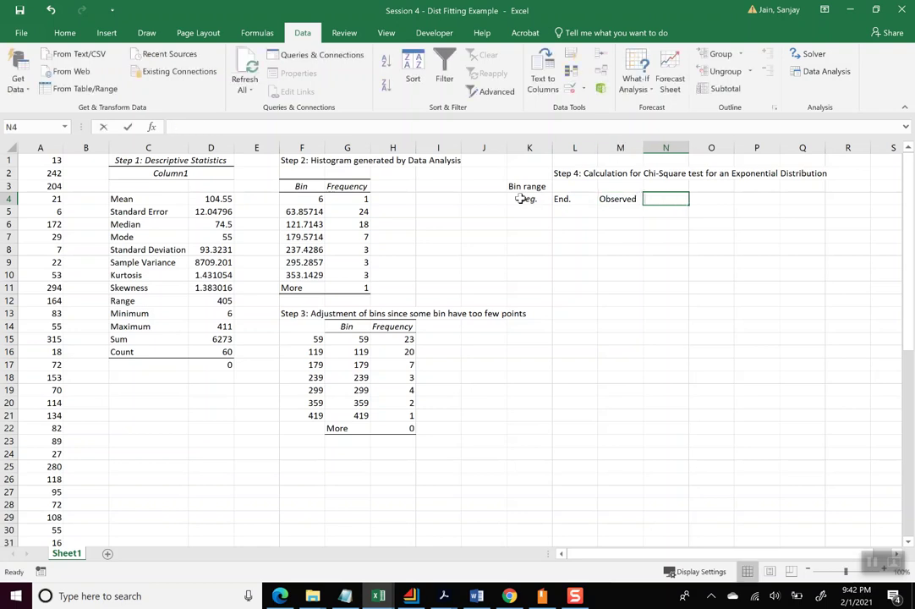
pyautogui.write('Expected')
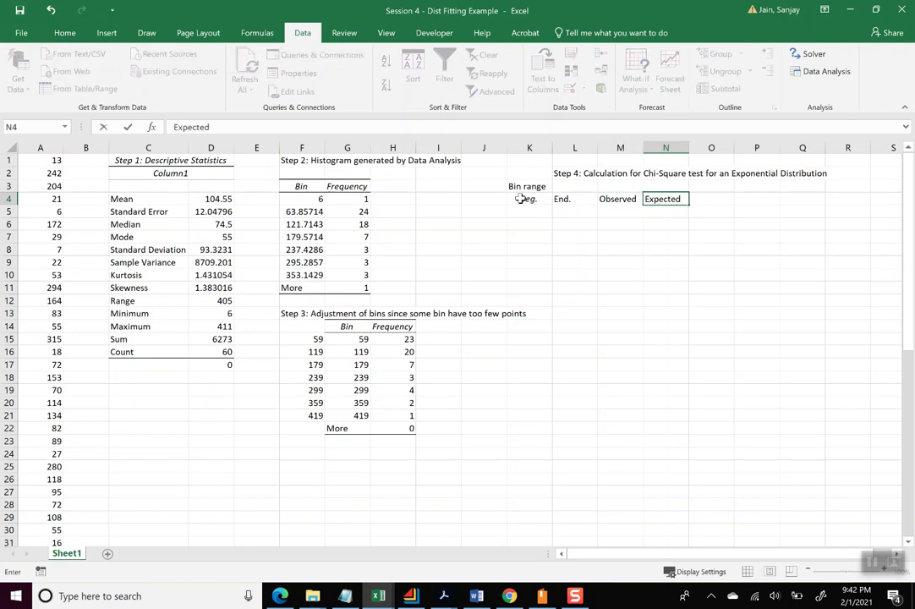
pyautogui.press('Tab')
pyautogui.write('Chi')
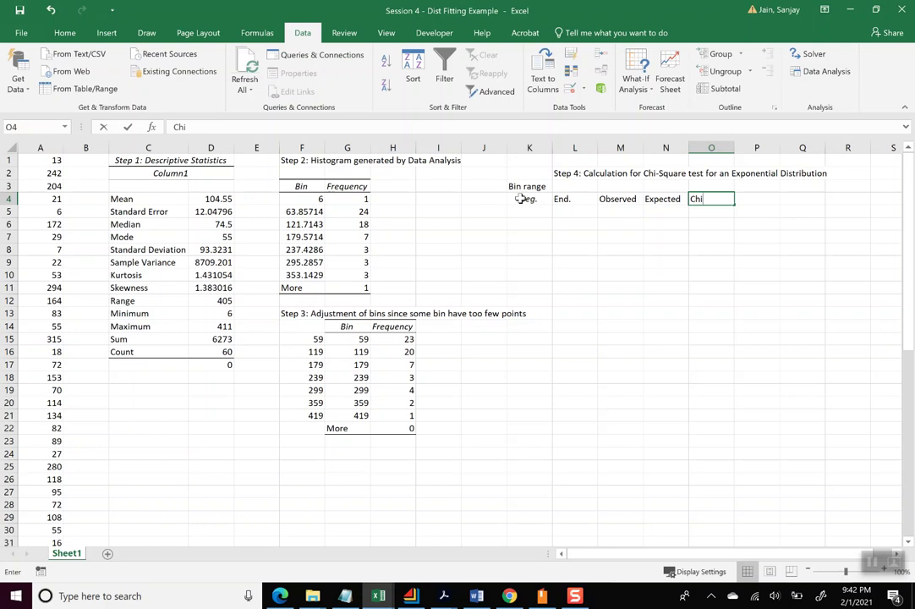
pyautogui.write('-Square')
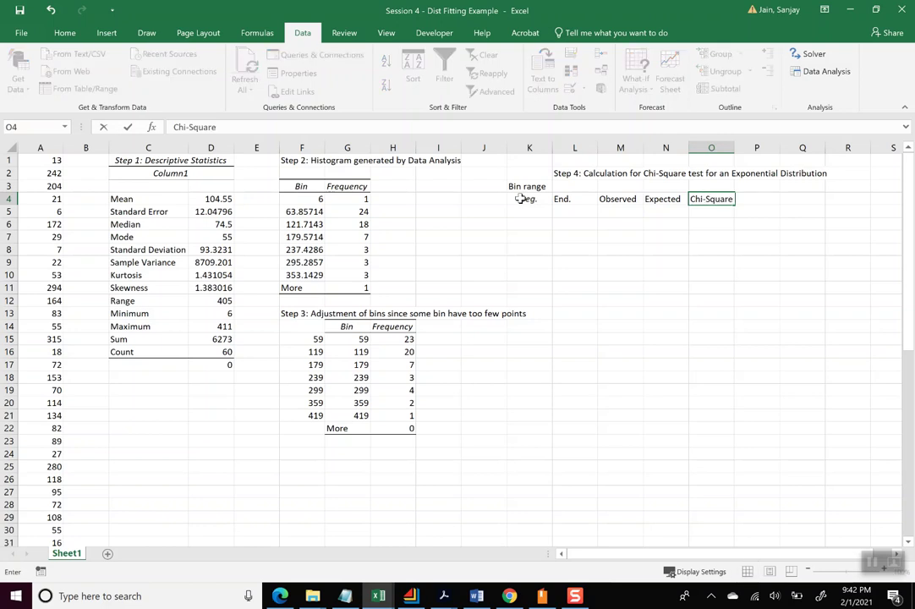
pyautogui.write(' Calc')
pyautogui.hotkey('ctrl', 'Return')
pyautogui.press('Left')
pyautogui.press('Left')
pyautogui.press('Left')
pyautogui.press('Left')
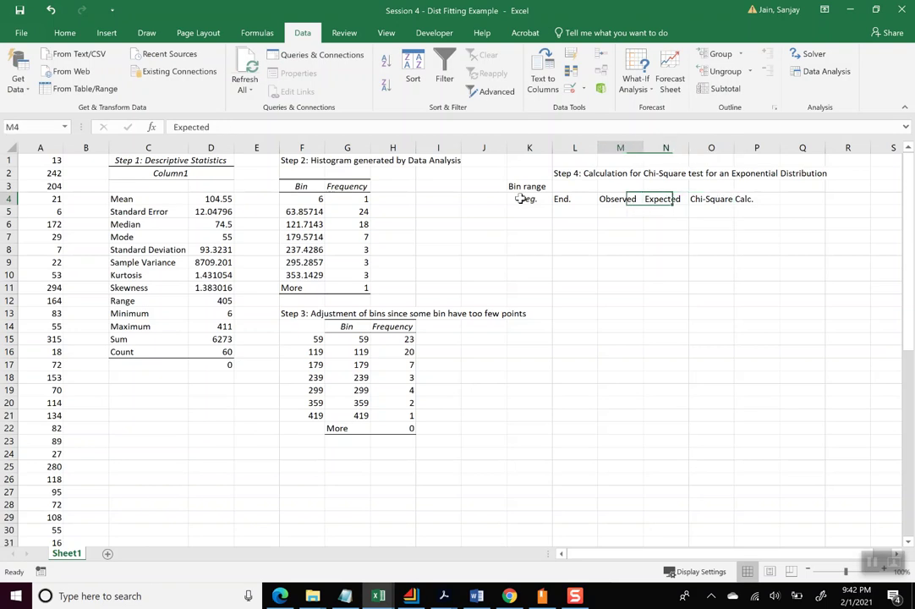
pyautogui.press('Down')
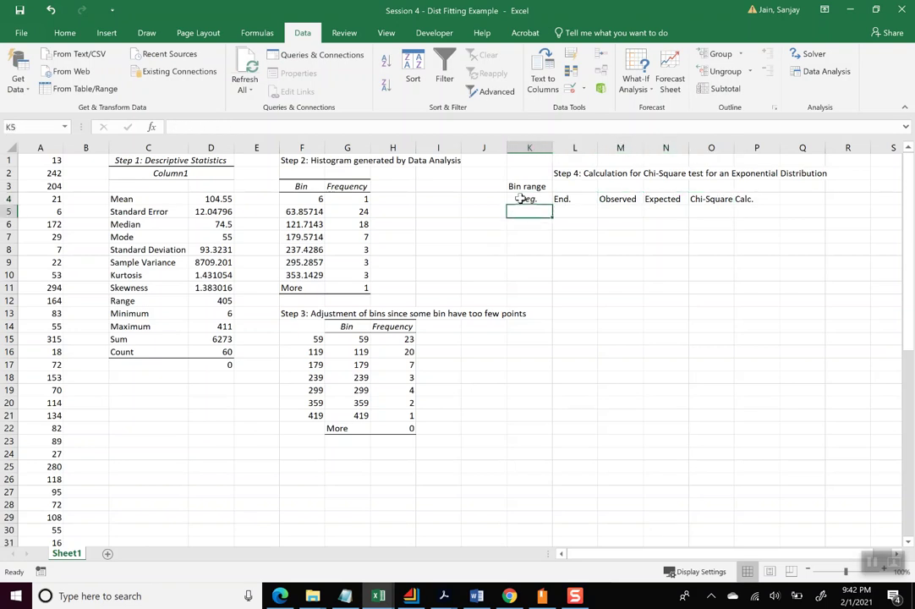
# Step: Enter 0 and 60 as the first bin starts and extend the series to 360 in K5:K11
pyautogui.write('0')
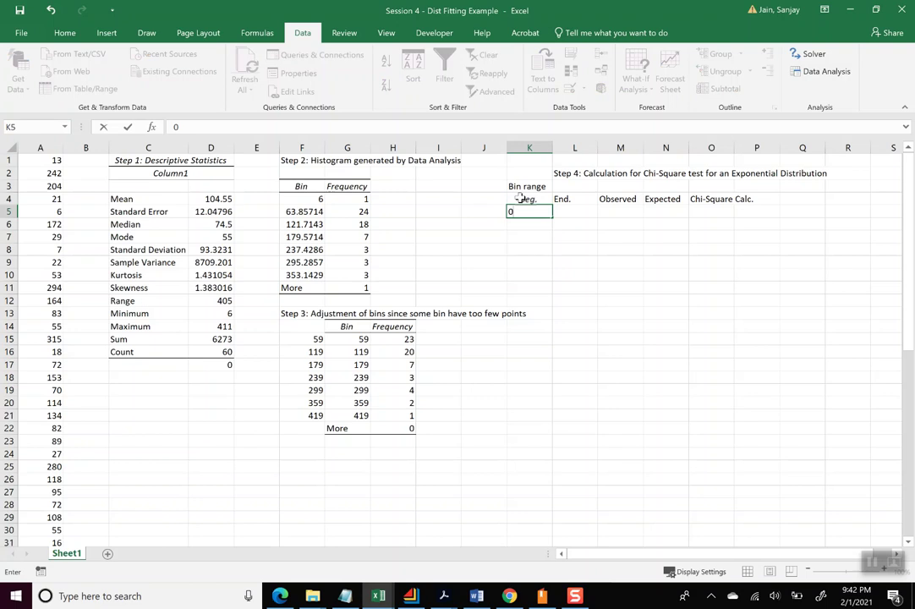
pyautogui.press('Return')
pyautogui.write('60')
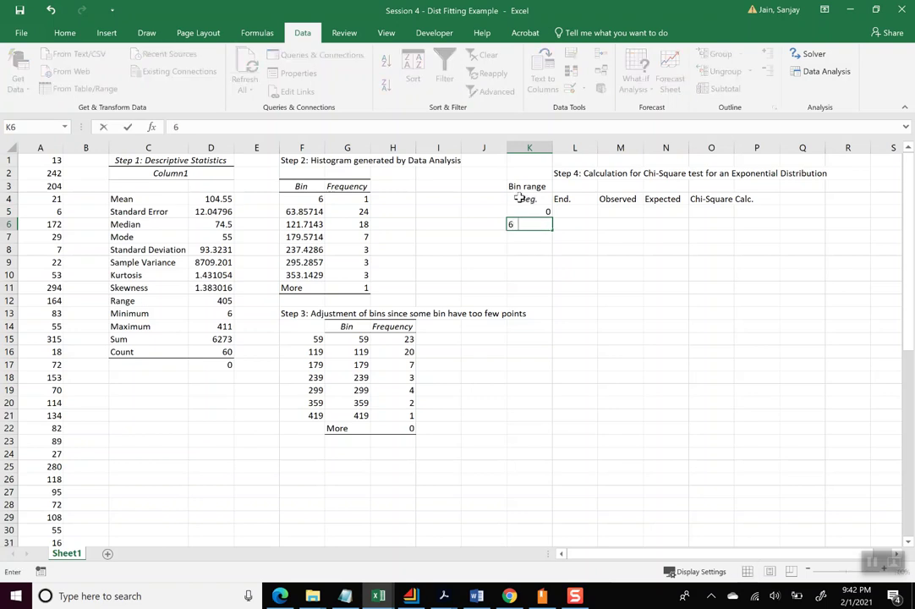
pyautogui.press('Return')
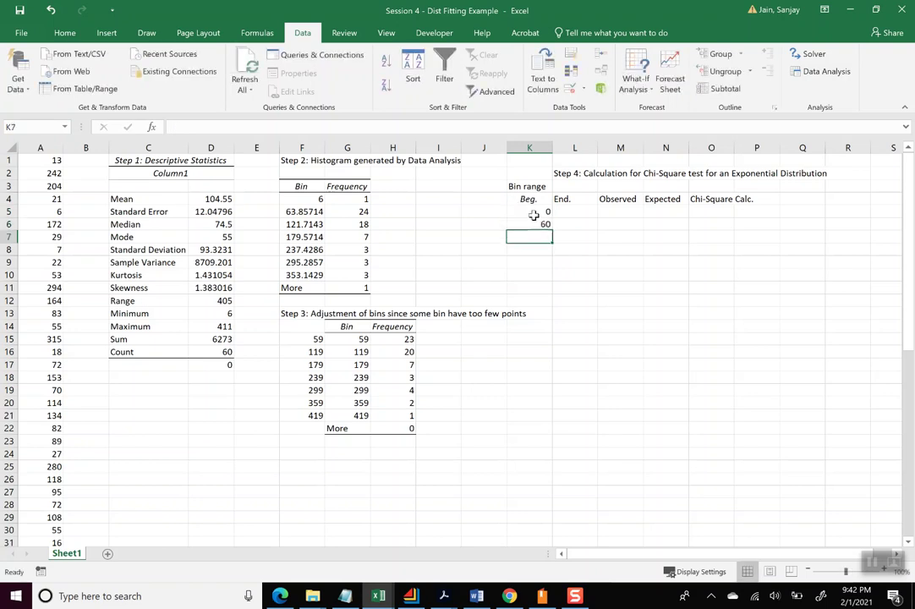
pyautogui.click(534, 213)
pyautogui.moveTo(534, 215); pyautogui.dragTo(555, 291)
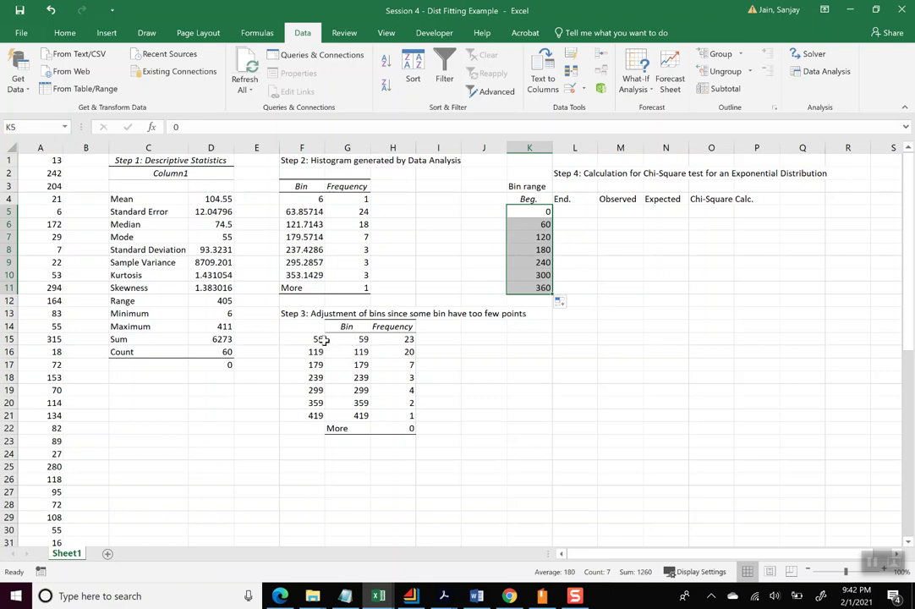
# Step: Copy the adjusted bin values 59 to 419 into the End column, L5:L11
pyautogui.moveTo(317, 339); pyautogui.dragTo(315, 414)
pyautogui.hotkey('ctrl', 'c')
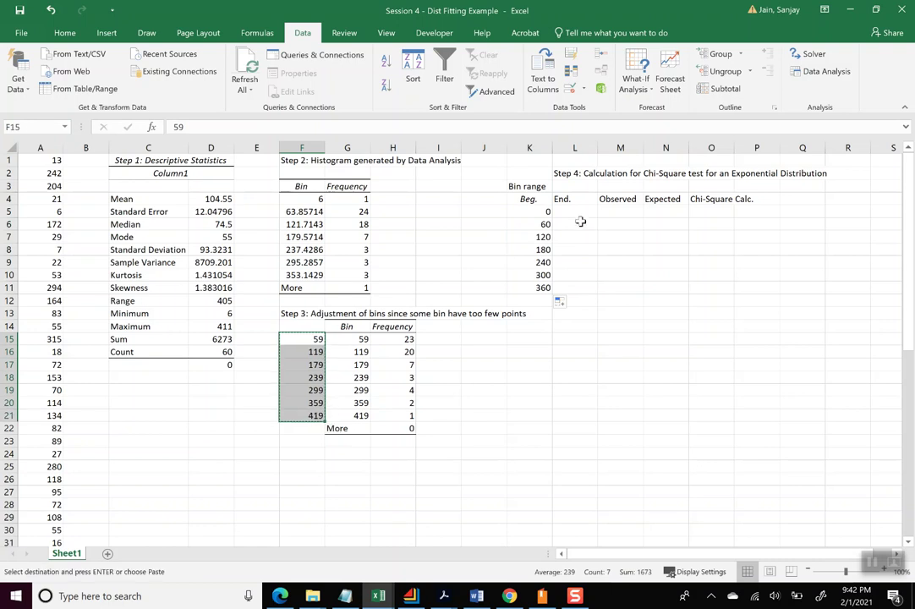
pyautogui.moveTo(575, 212); pyautogui.dragTo(575, 288)
pyautogui.hotkey('ctrl', 'v')
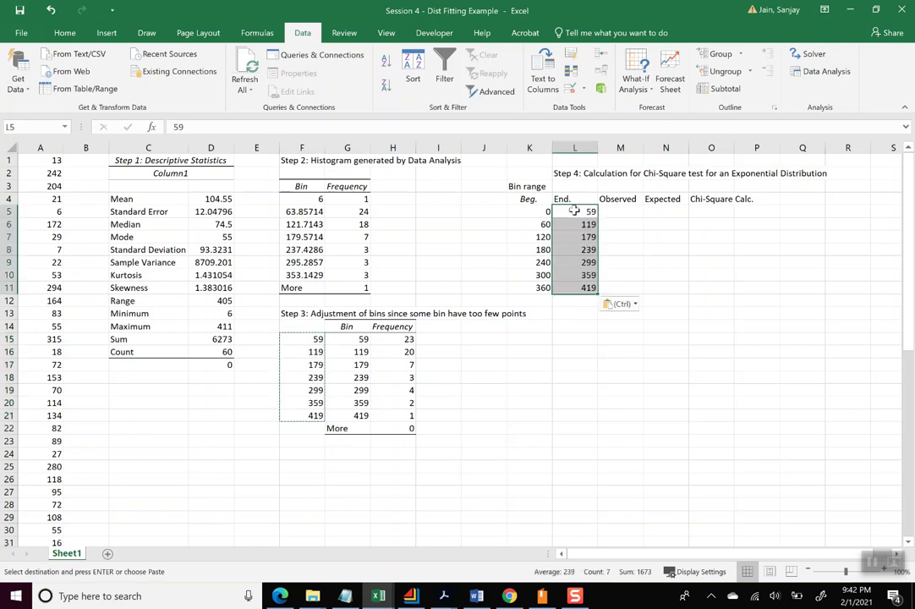
# Step: Link M5 to the first adjusted frequency with =H15 and fill it down to M11
pyautogui.click(622, 213)
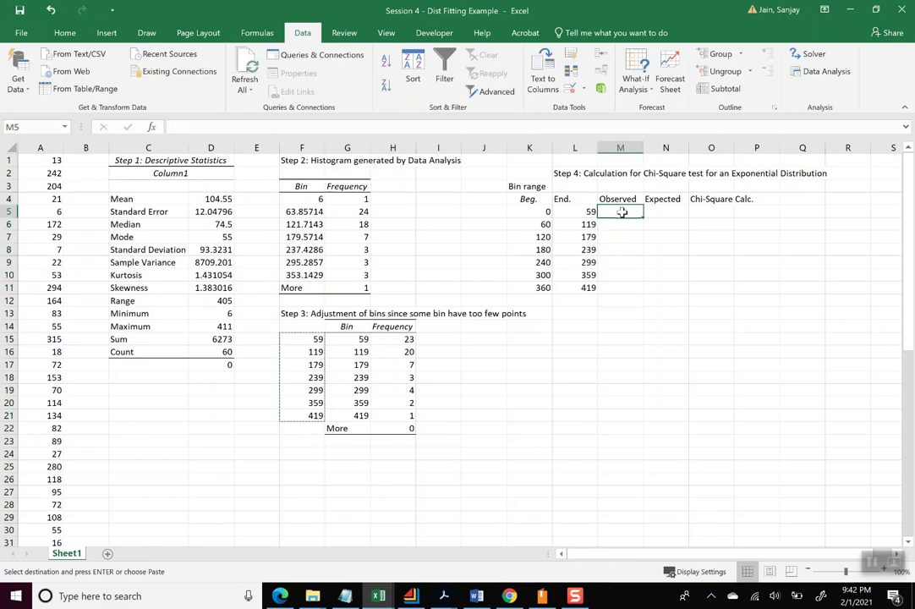
pyautogui.write('=')
pyautogui.click(394, 340)
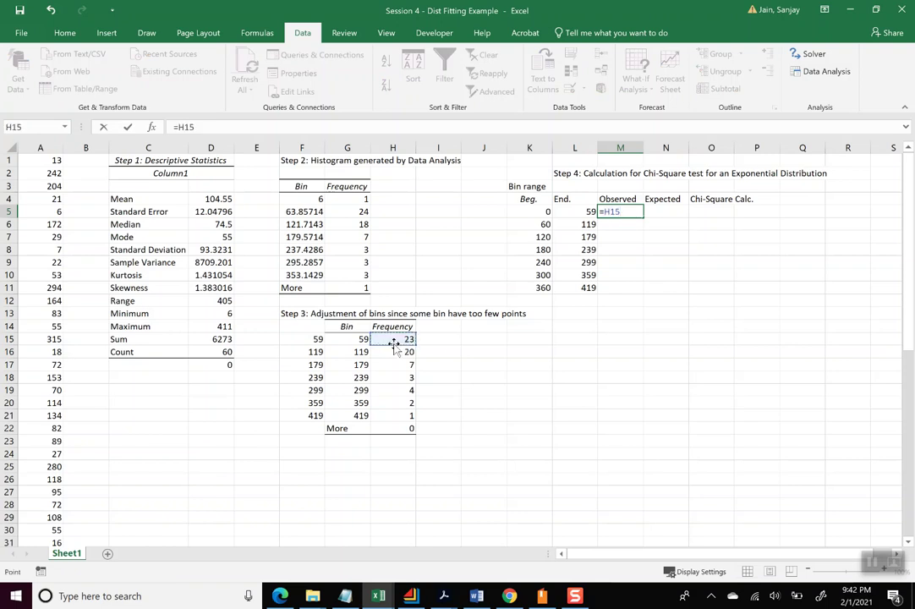
pyautogui.press('Return')
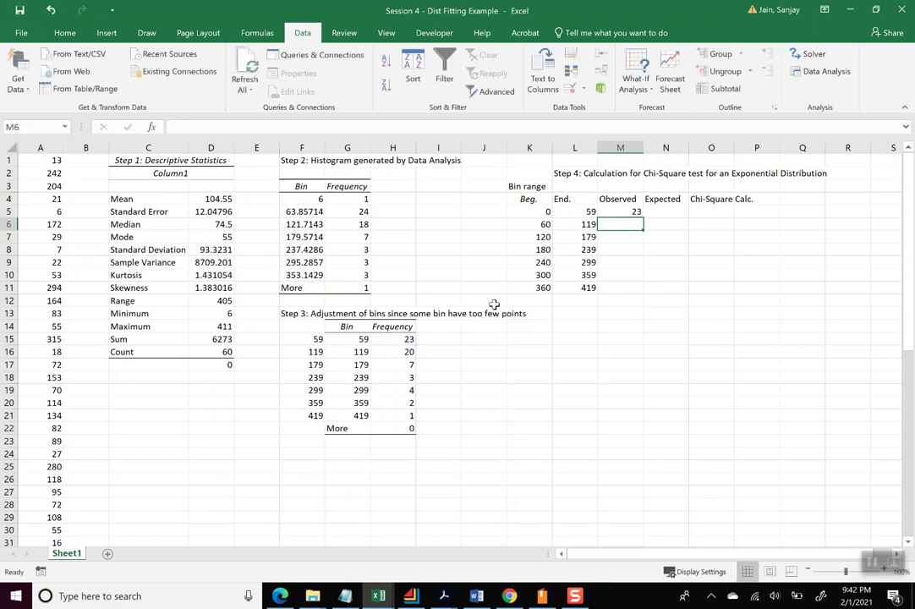
pyautogui.click(626, 212)
pyautogui.moveTo(643, 215); pyautogui.dragTo(645, 288)
pyautogui.click(668, 224)
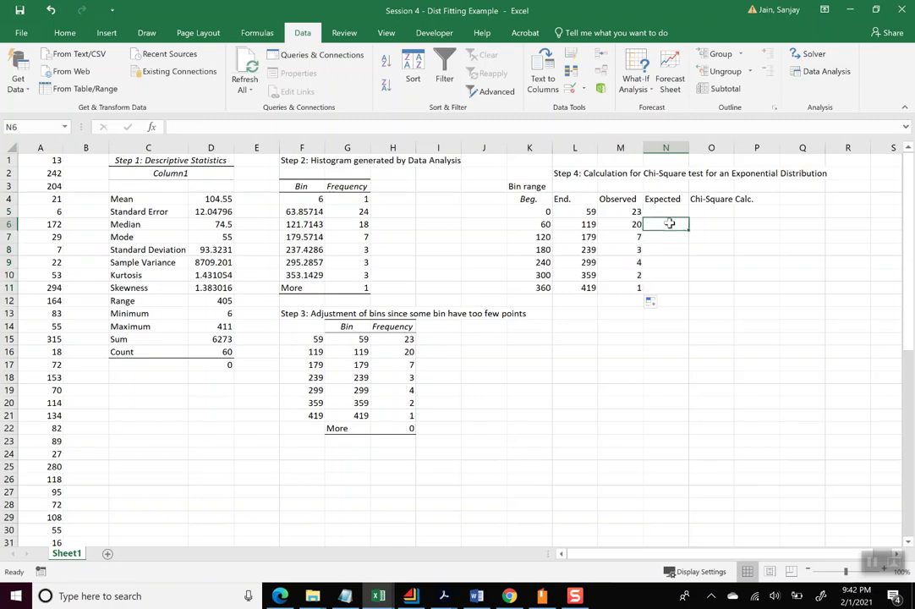
# Step: Start N5's Expected formula as =$D$16*( using an absolute reference to the count of 60
pyautogui.click(671, 211)
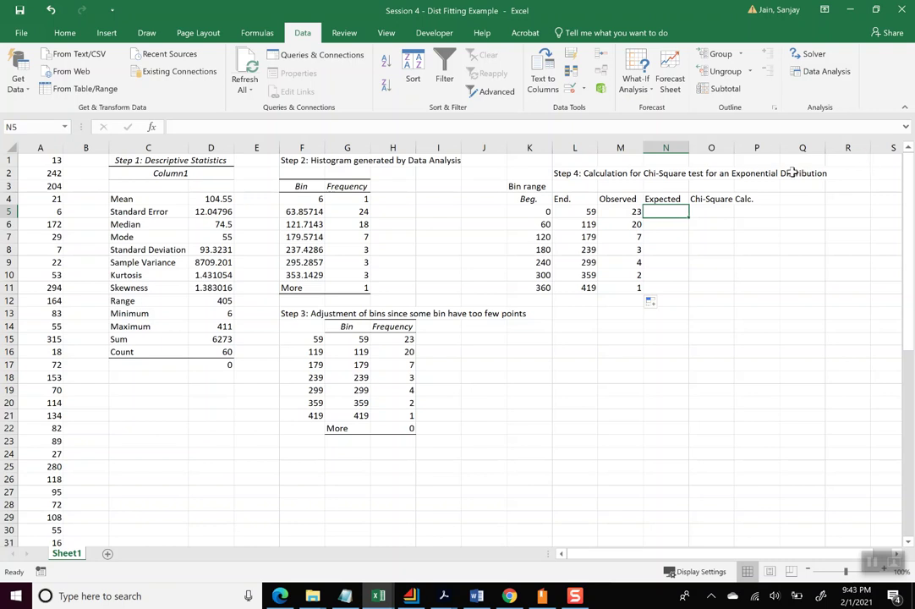
pyautogui.click(712, 159)
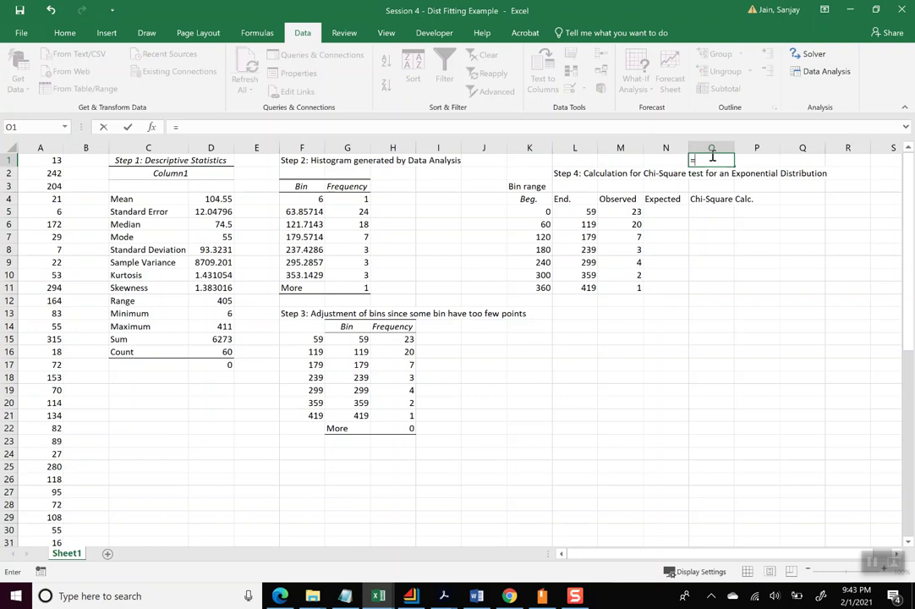
pyautogui.write('=')
pyautogui.press('Escape')
pyautogui.click(667, 211)
pyautogui.write('=')
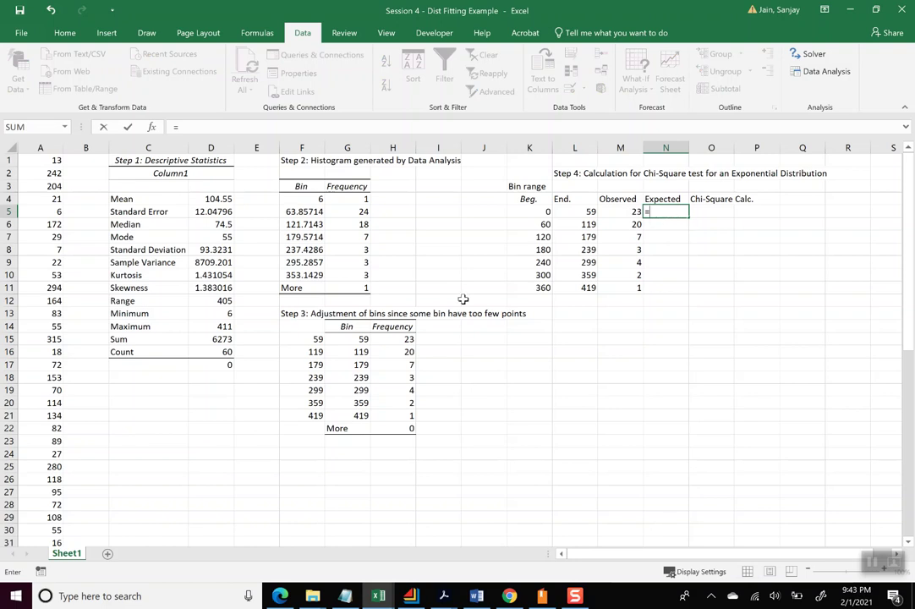
pyautogui.click(227, 354)
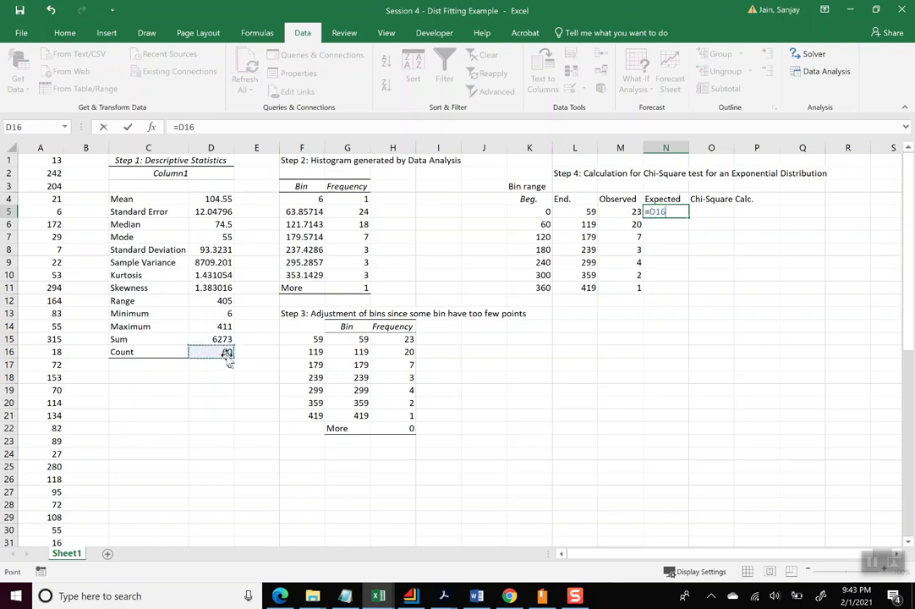
pyautogui.click(206, 127)
pyautogui.press('F4')
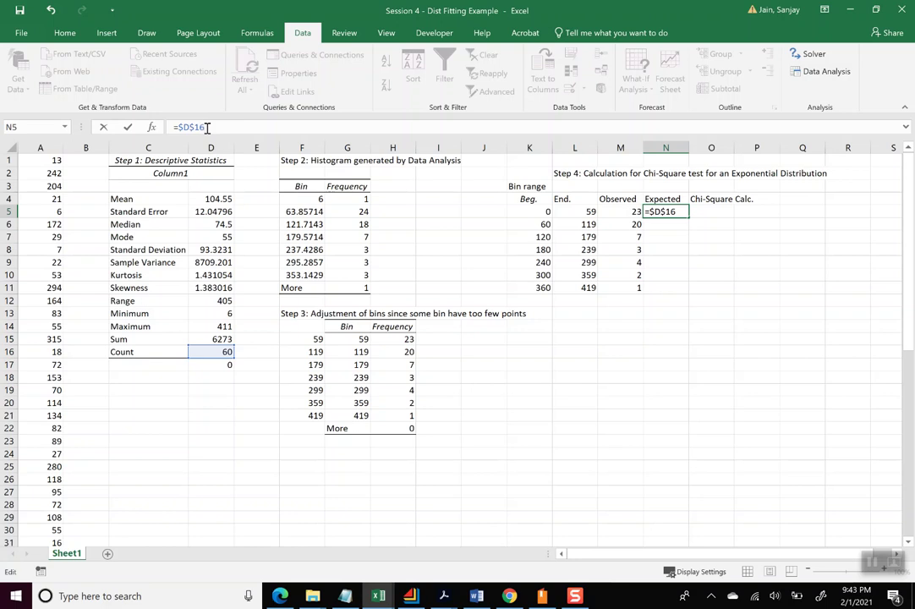
pyautogui.write('*')
pyautogui.write('(')
pyautogui.click(473, 141)
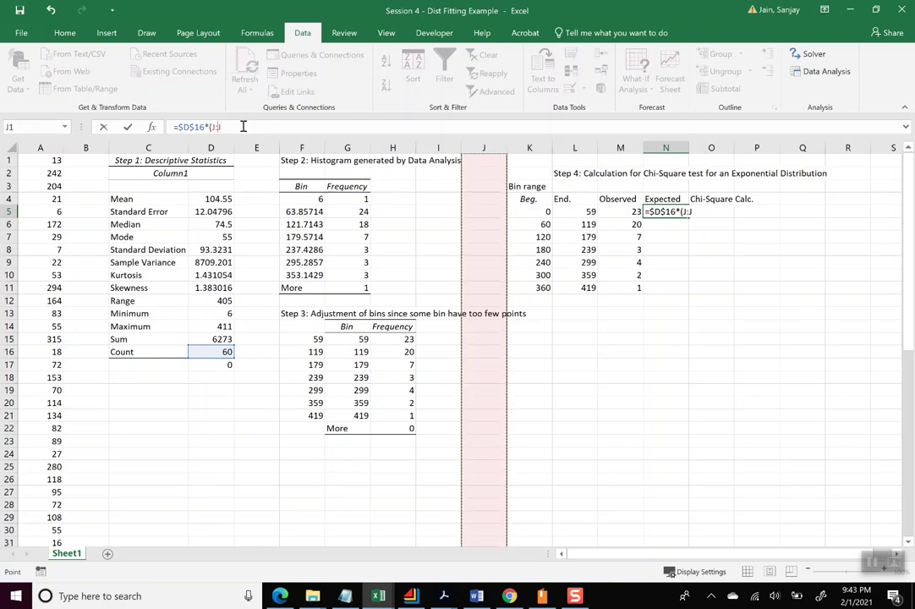
# Step: Add the first term EXPON.DIST(L5,1/$D$4,TRUE) for the bin end 59
pyautogui.press('BackSpace')
pyautogui.press('BackSpace')
pyautogui.write('exp')
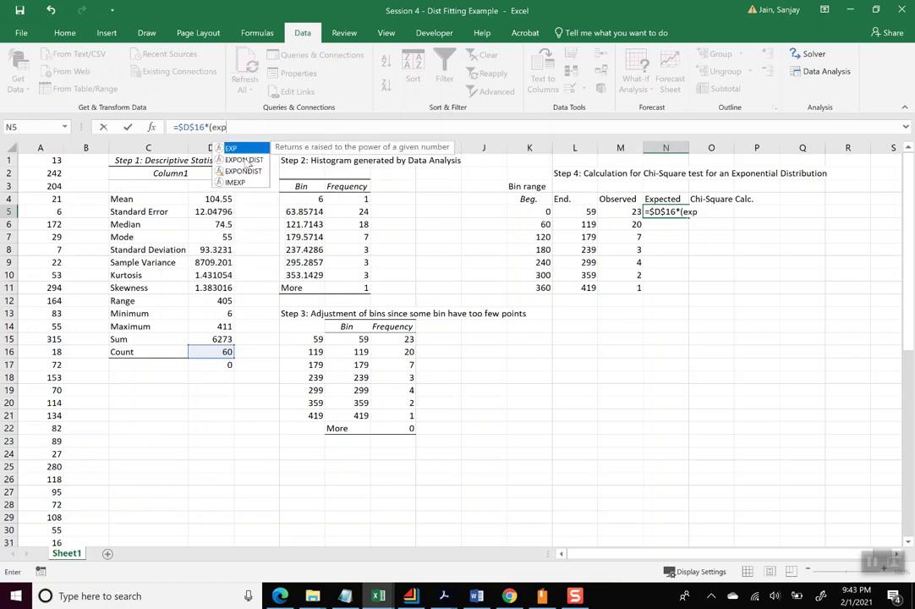
pyautogui.click(246, 161)
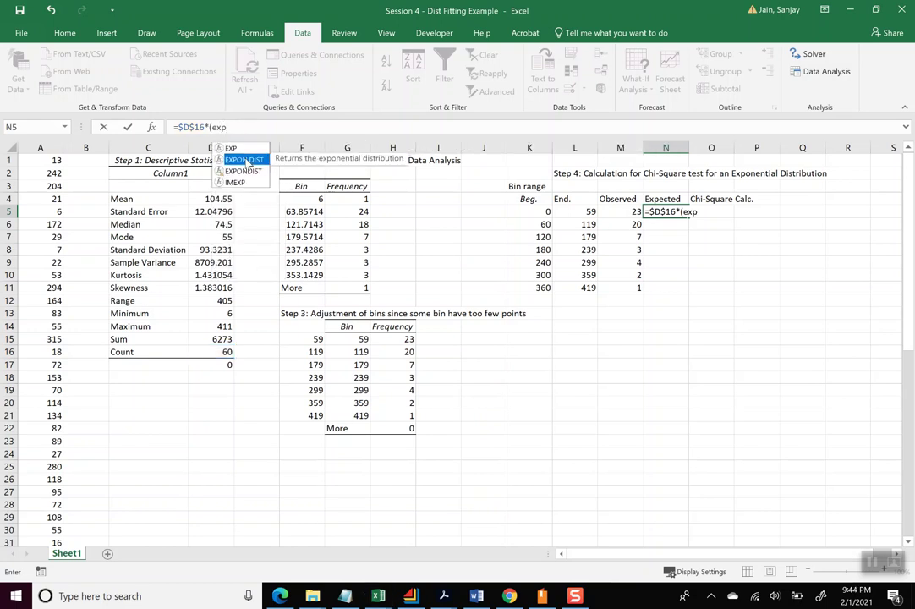
pyautogui.doubleClick(246, 161)
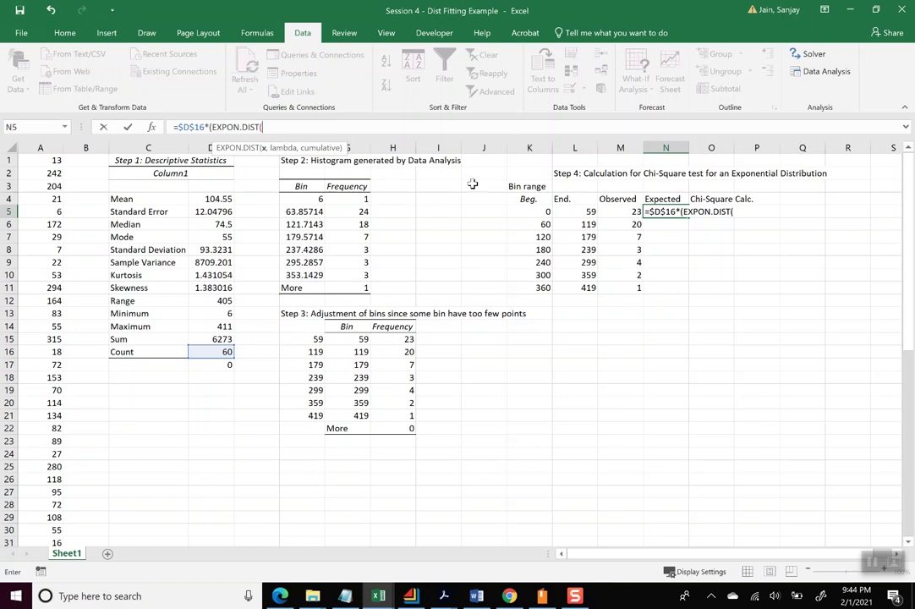
pyautogui.click(584, 212)
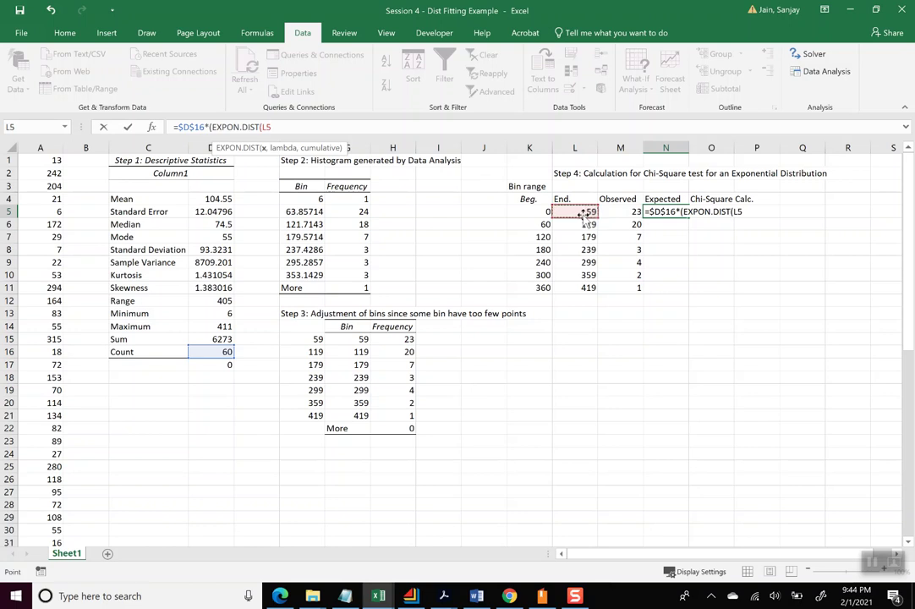
pyautogui.write(',')
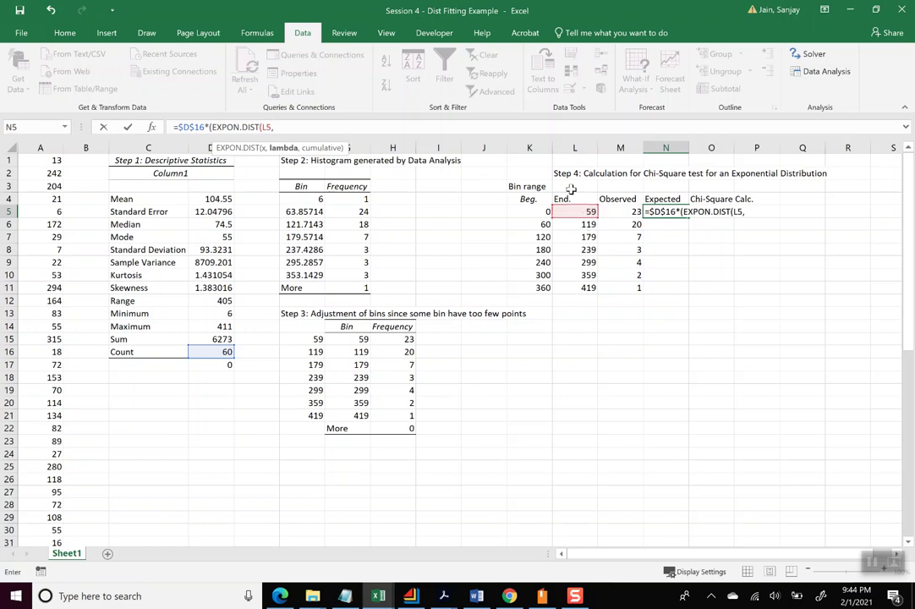
pyautogui.write('1/')
pyautogui.click(220, 198)
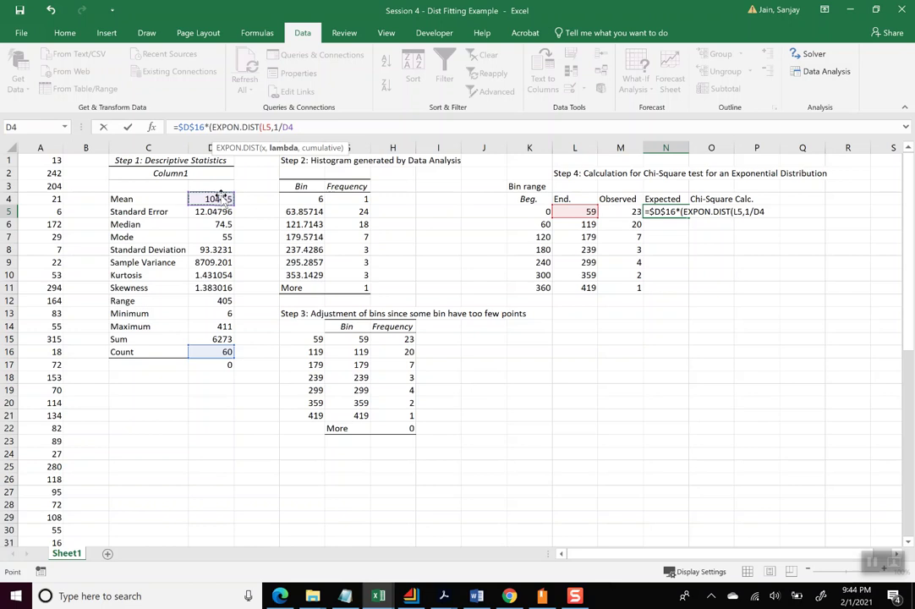
pyautogui.press('F4')
pyautogui.write(',')
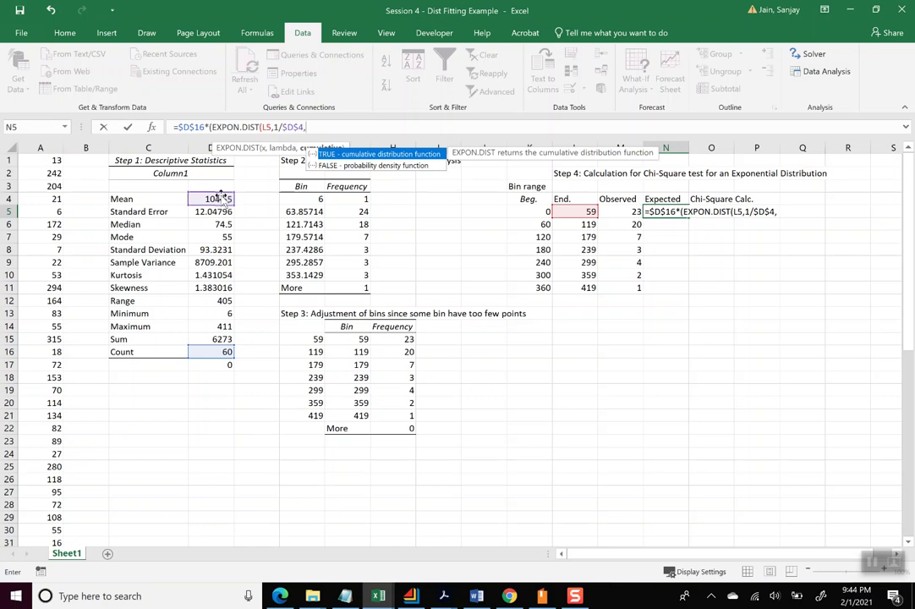
pyautogui.write('TRUE)')
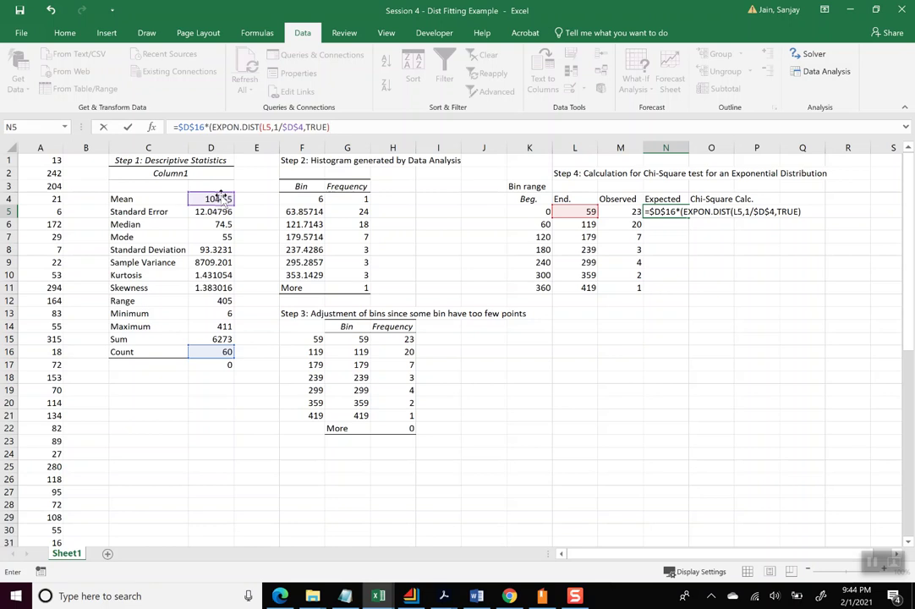
# Step: Subtract EXPON.DIST(K5,1/$D$4,TRUE) and close the formula, giving 25.87531
pyautogui.write('-exp')
pyautogui.click(360, 161)
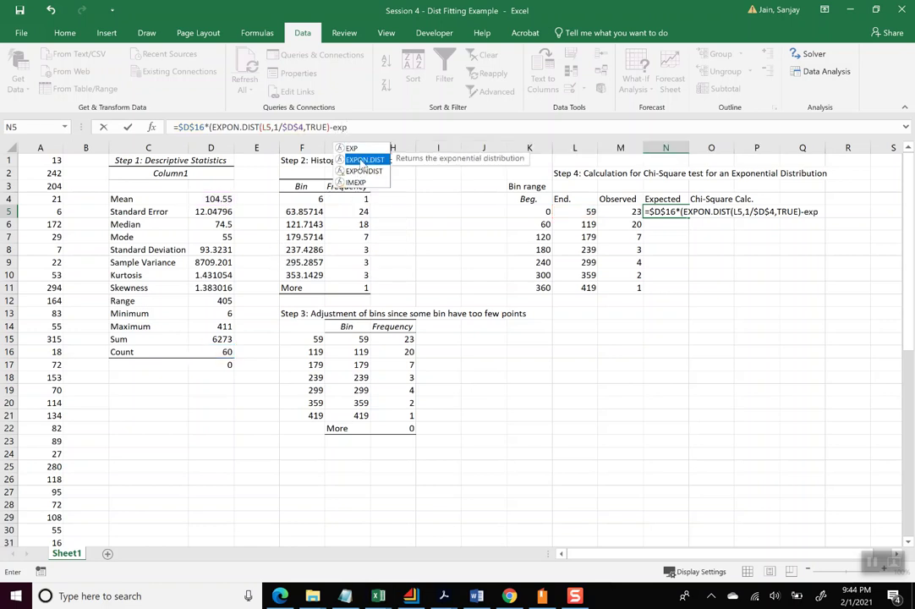
pyautogui.doubleClick(360, 161)
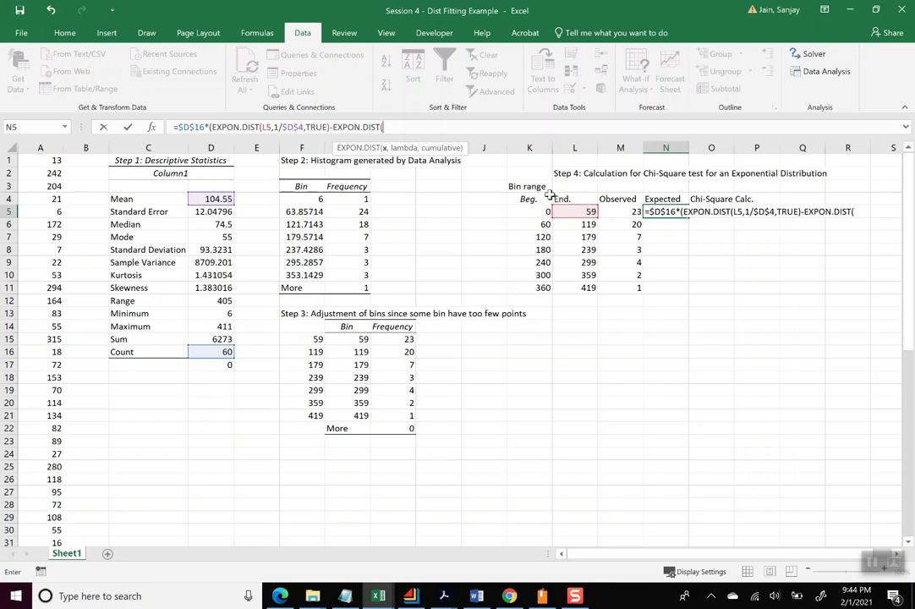
pyautogui.click(531, 213)
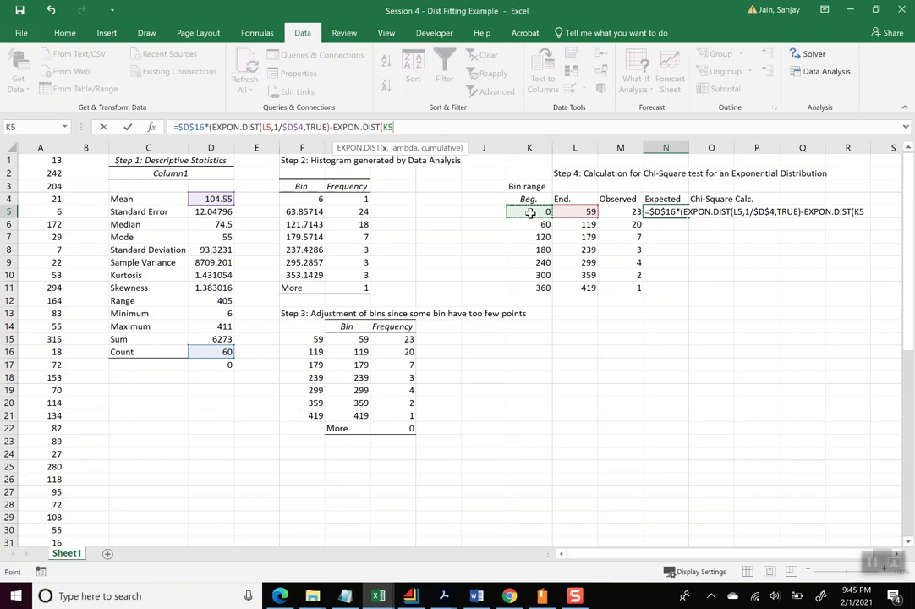
pyautogui.write(',')
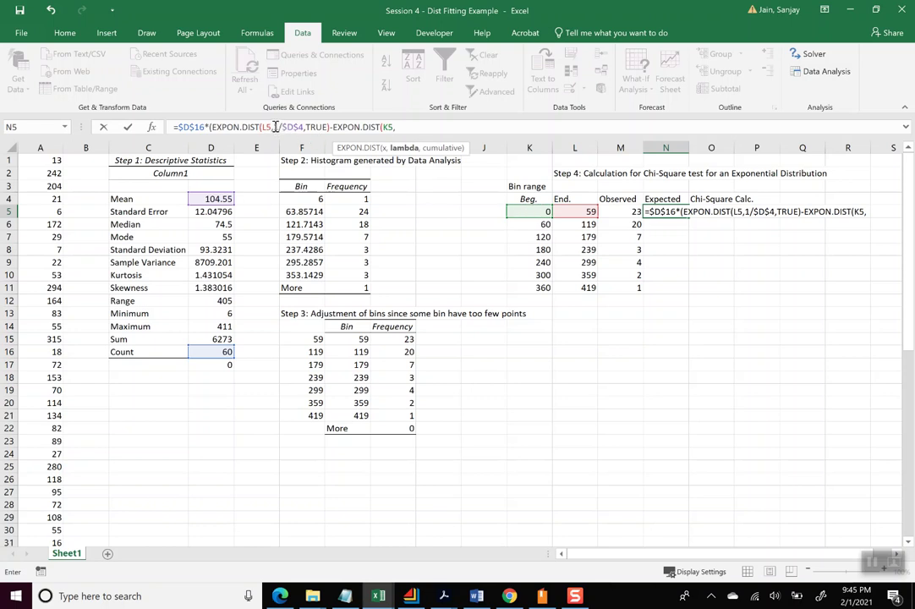
pyautogui.moveTo(275, 127); pyautogui.dragTo(330, 127)
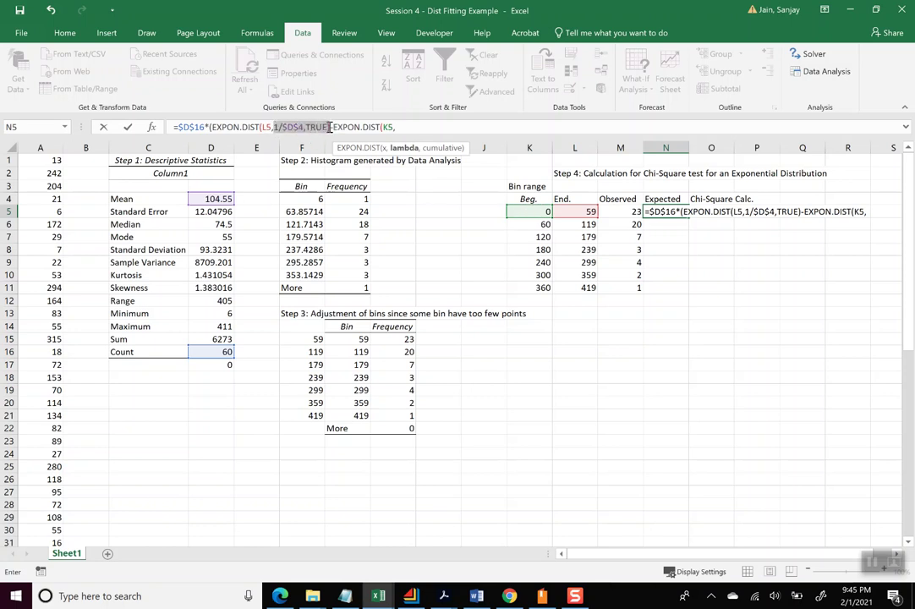
pyautogui.click(406, 125)
pyautogui.hotkey('ctrl', 'v')
pyautogui.write(')')
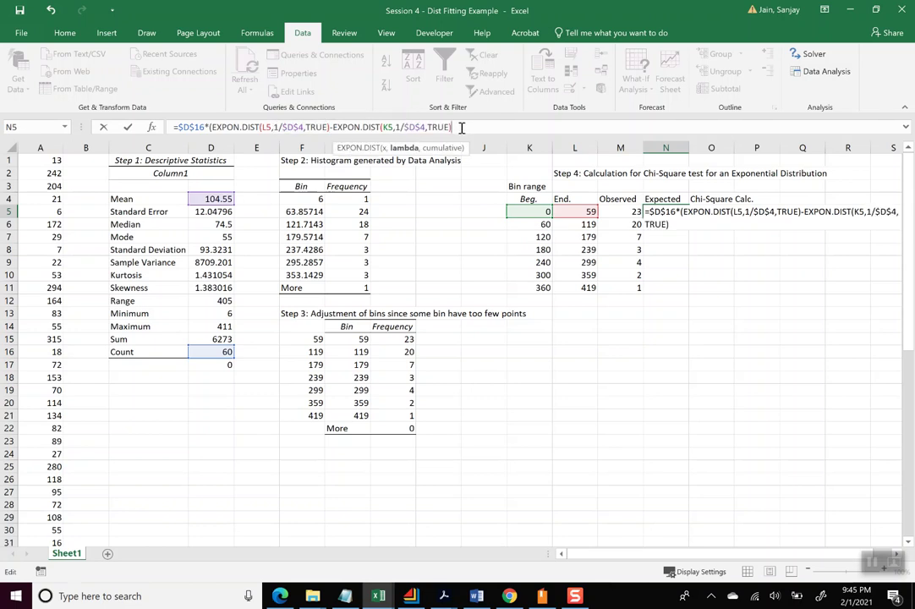
pyautogui.write(')')
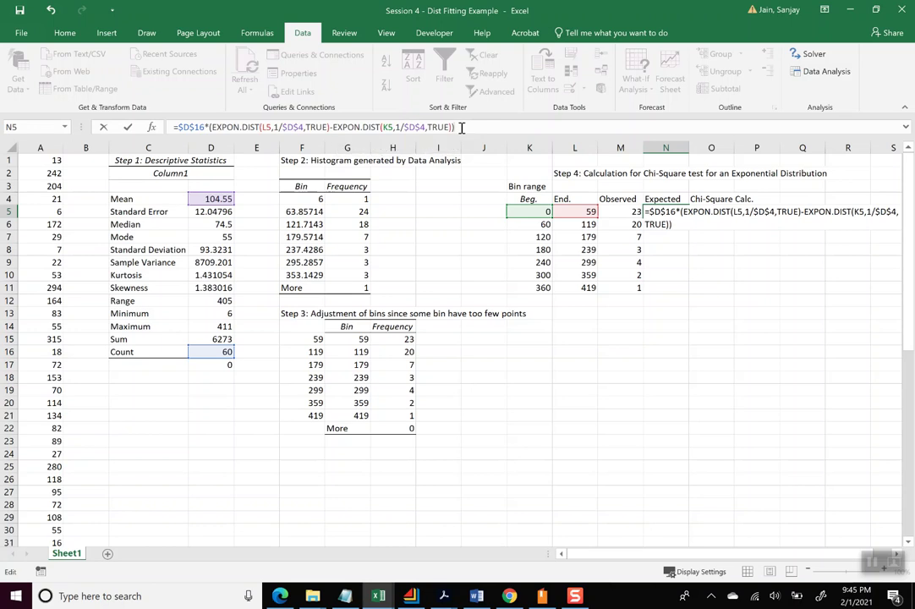
pyautogui.press('Return')
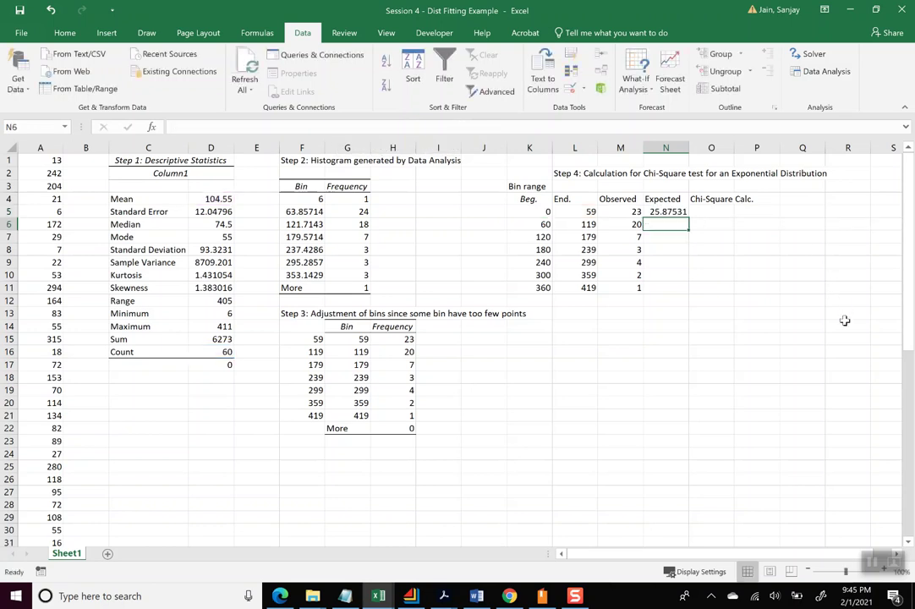
# Step: Reduce N5's expected count to two decimal places, showing 25.88
pyautogui.press('Up')
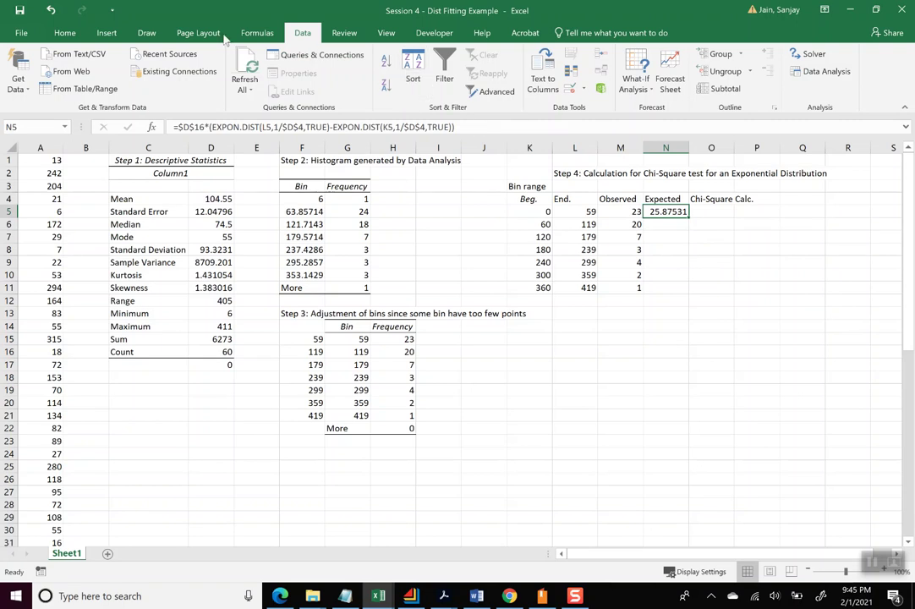
pyautogui.click(68, 36)
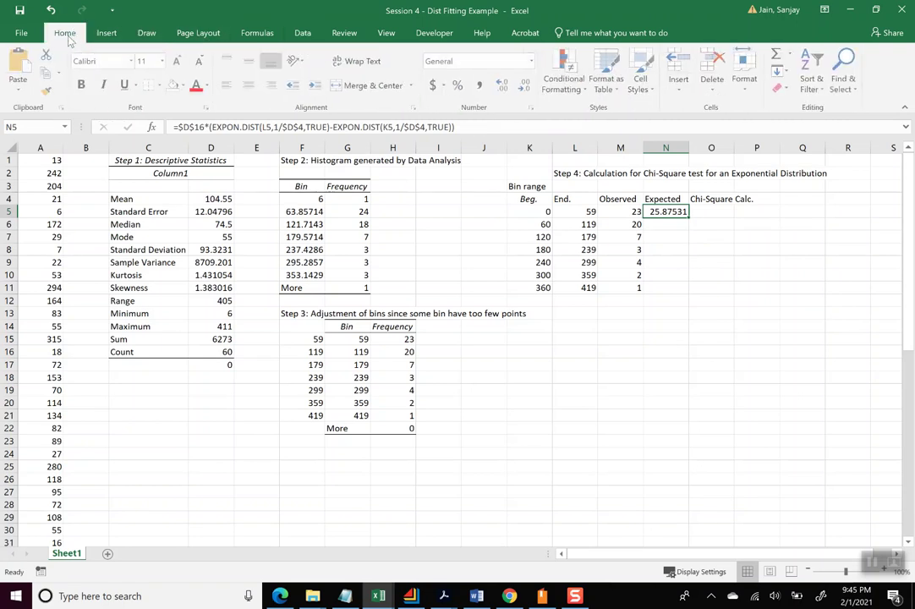
pyautogui.click(524, 88)
pyautogui.click(525, 88)
pyautogui.click(525, 88)
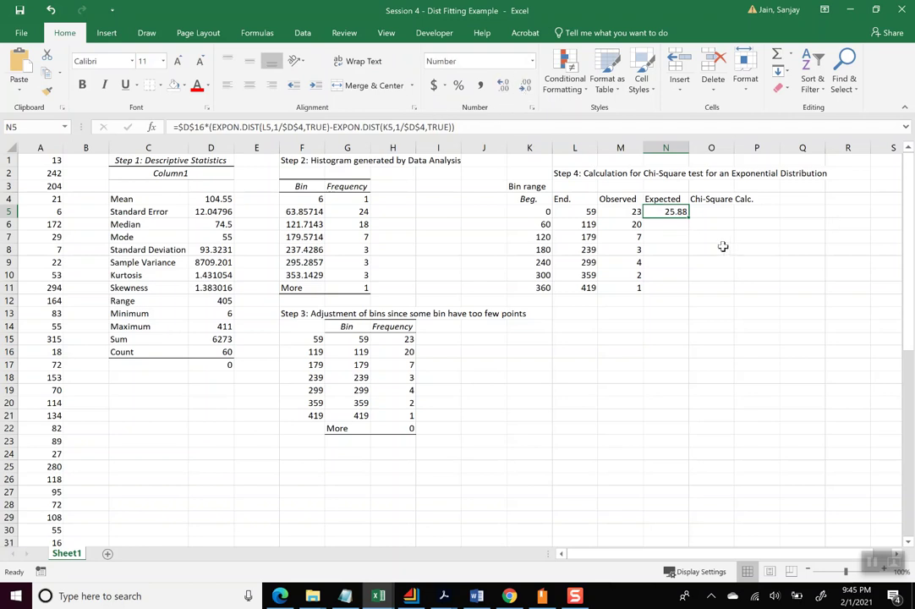
# Step: Enter =((M5-N5)^2)/N5 in O5 and fill N5:O5 down to row 11
pyautogui.click(713, 213)
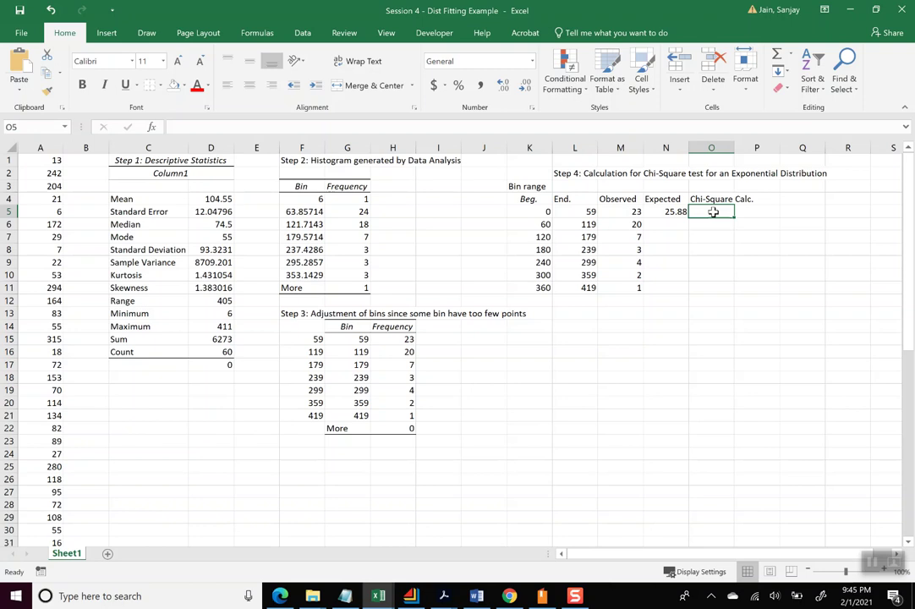
pyautogui.write('=')
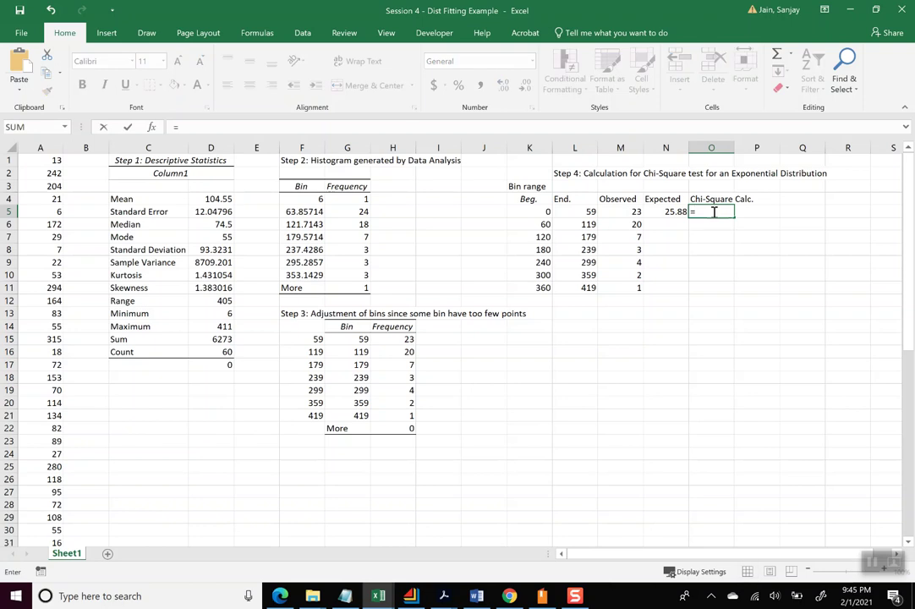
pyautogui.write('((')
pyautogui.click(627, 210)
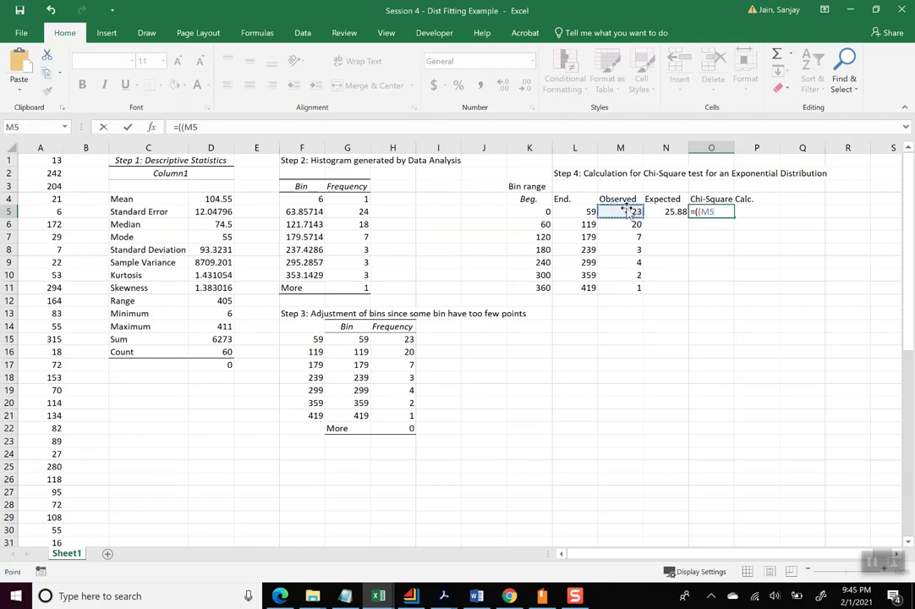
pyautogui.write('-')
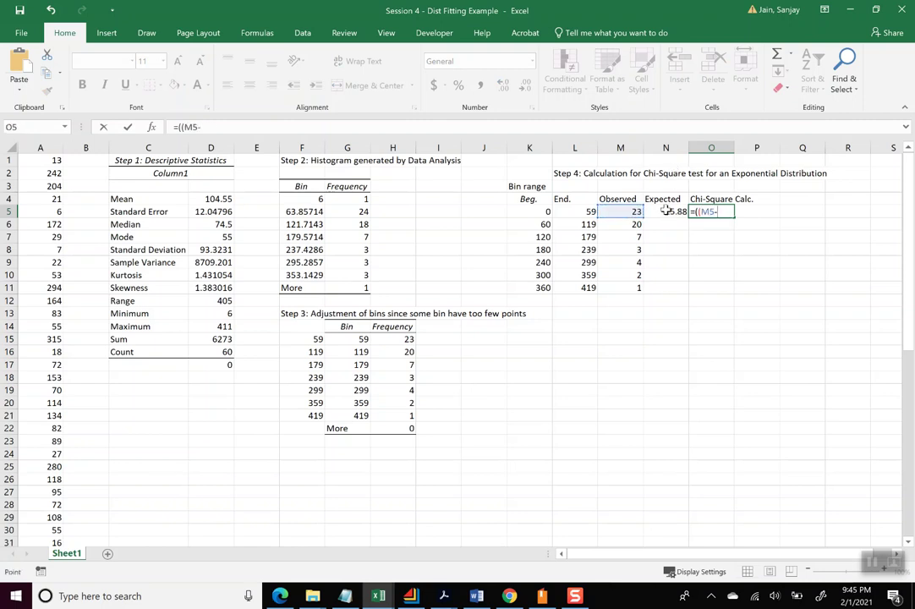
pyautogui.click(666, 211)
pyautogui.write(')')
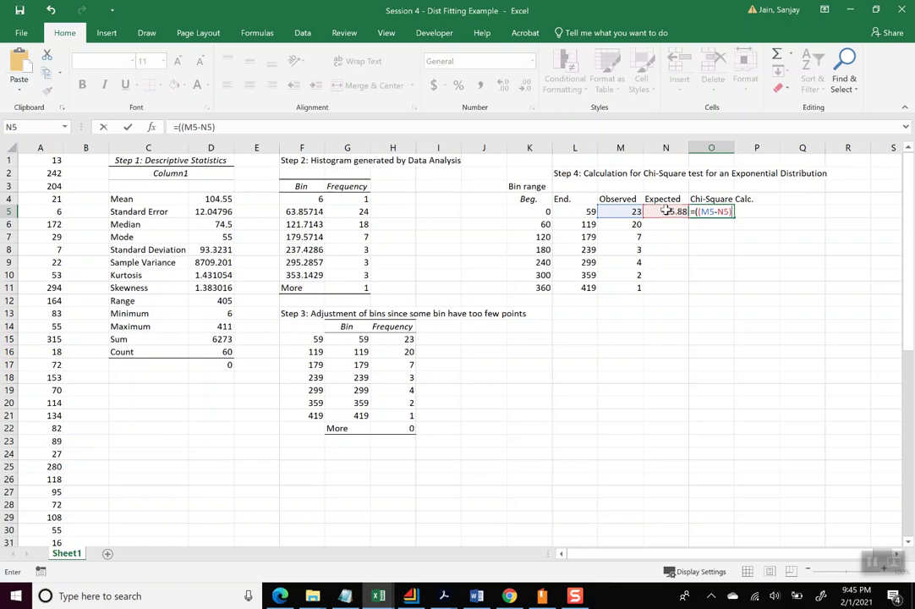
pyautogui.write('^2)/')
pyautogui.click(667, 211)
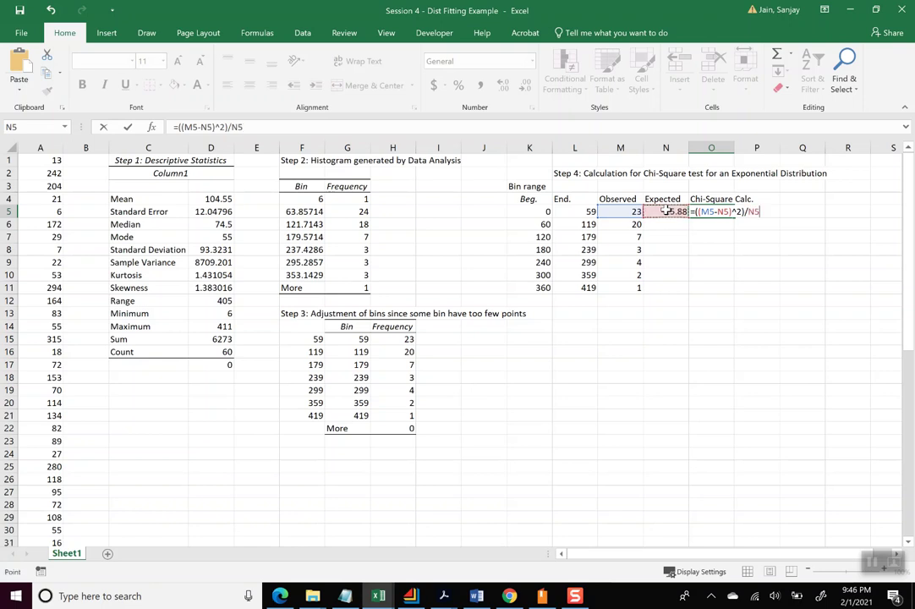
pyautogui.press('Return')
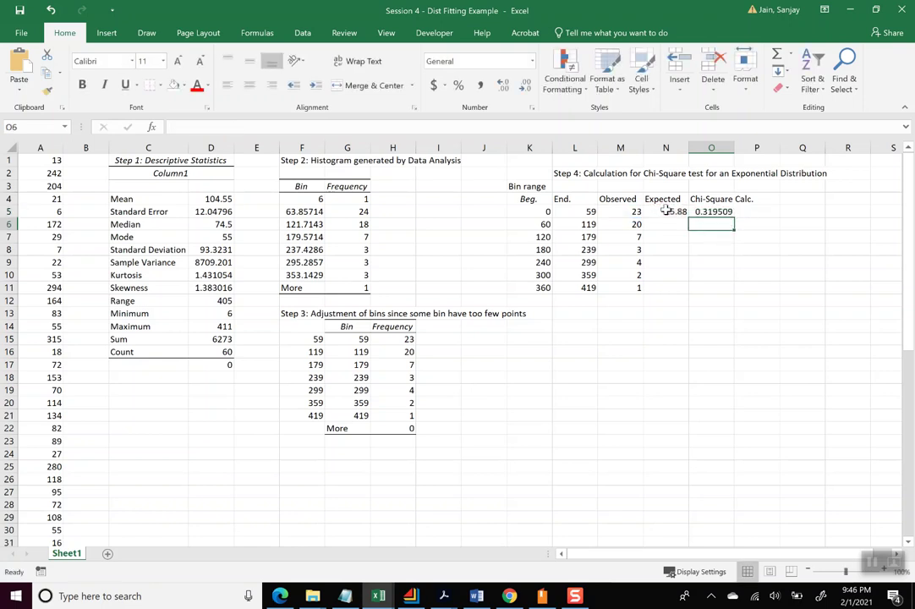
pyautogui.click(666, 213)
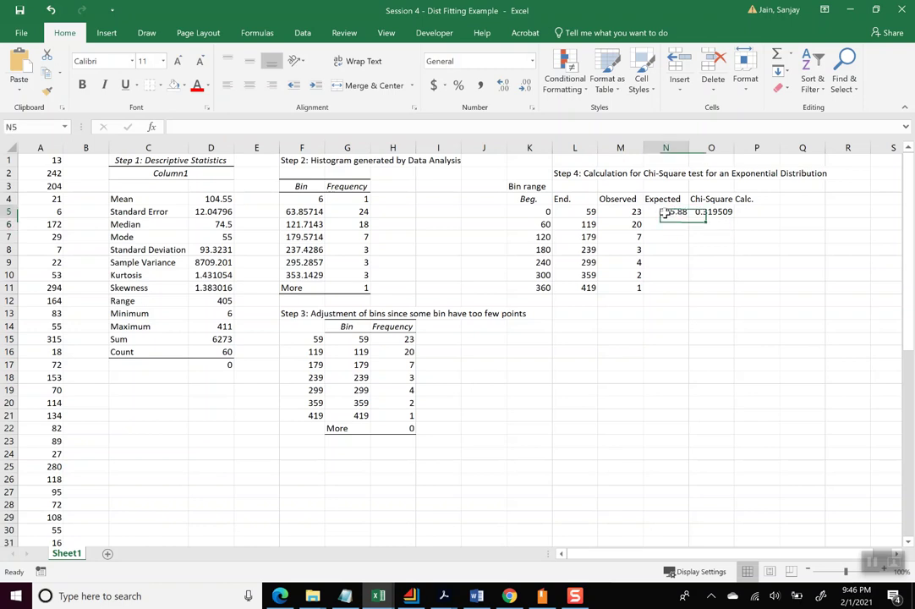
pyautogui.moveTo(666, 213); pyautogui.dragTo(732, 292)
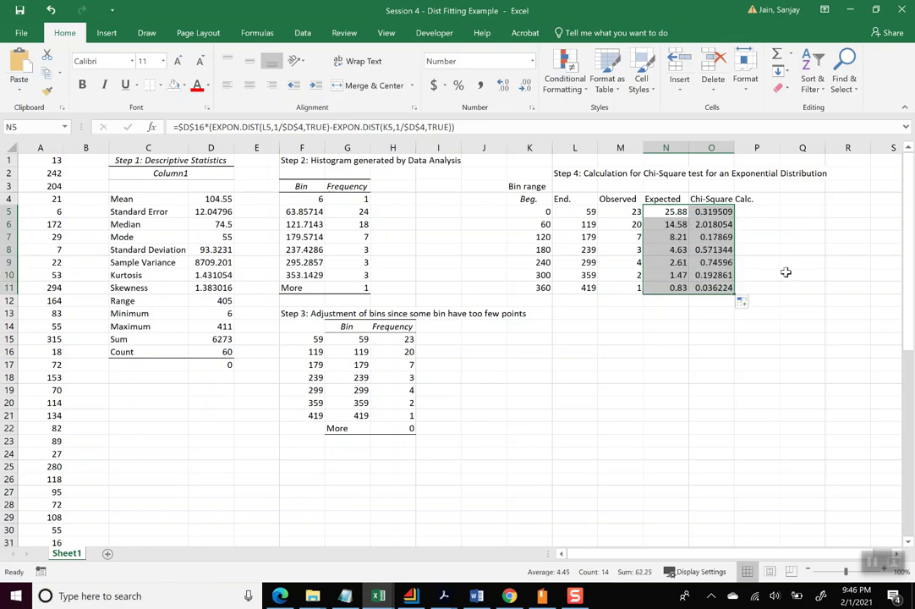
# Step: Check the copied chi-square formula and the observed counts for the 180, 240 and 300 bins
pyautogui.click(722, 275)
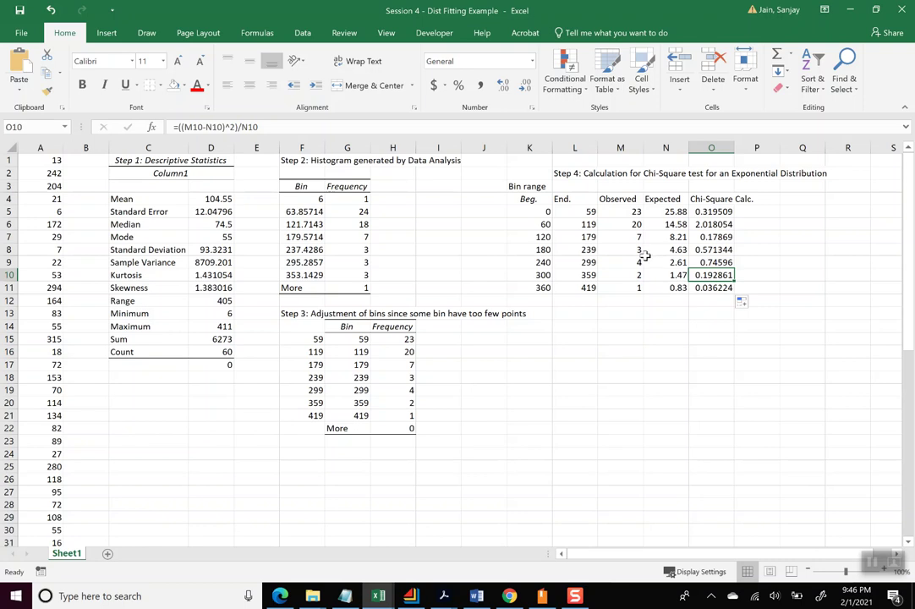
pyautogui.click(638, 262)
pyautogui.click(634, 276)
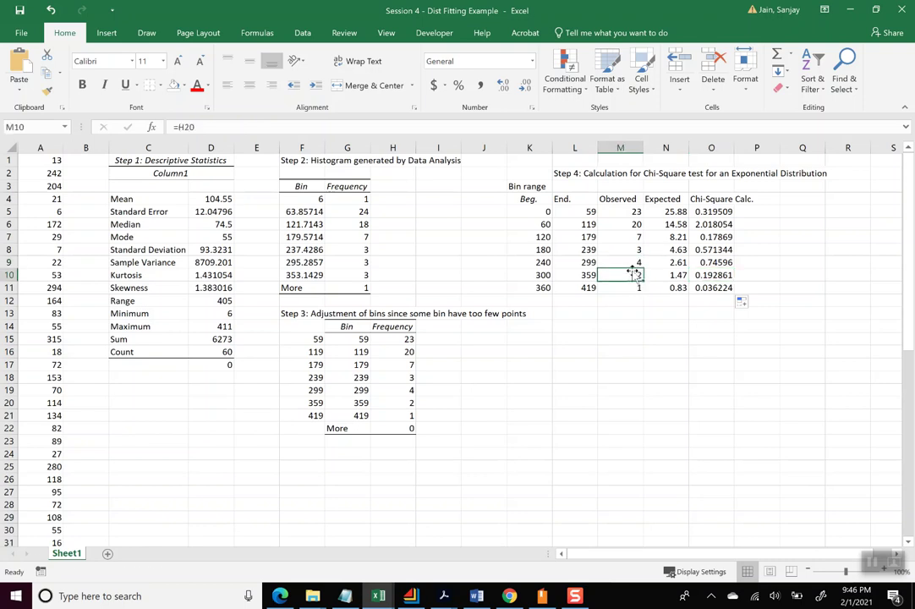
pyautogui.click(637, 263)
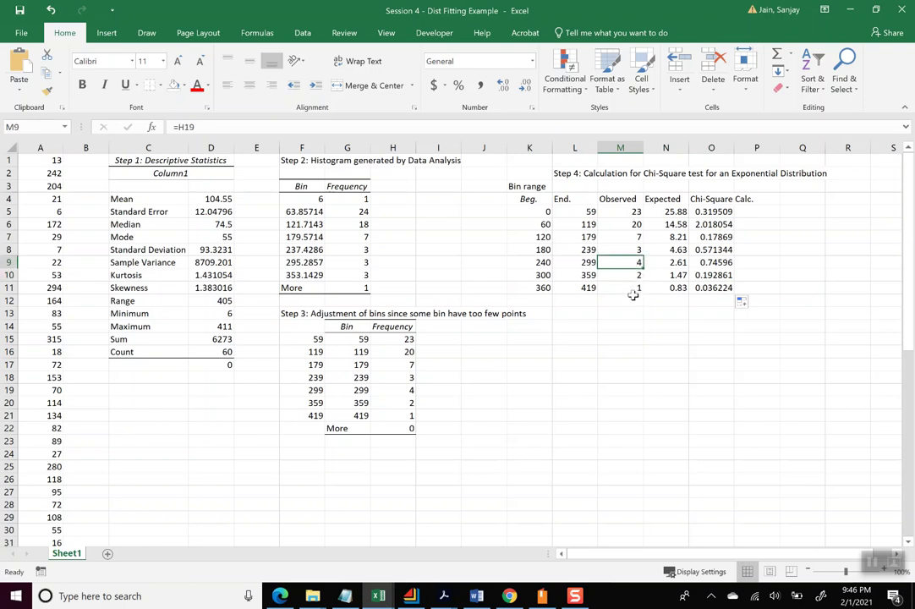
pyautogui.click(635, 251)
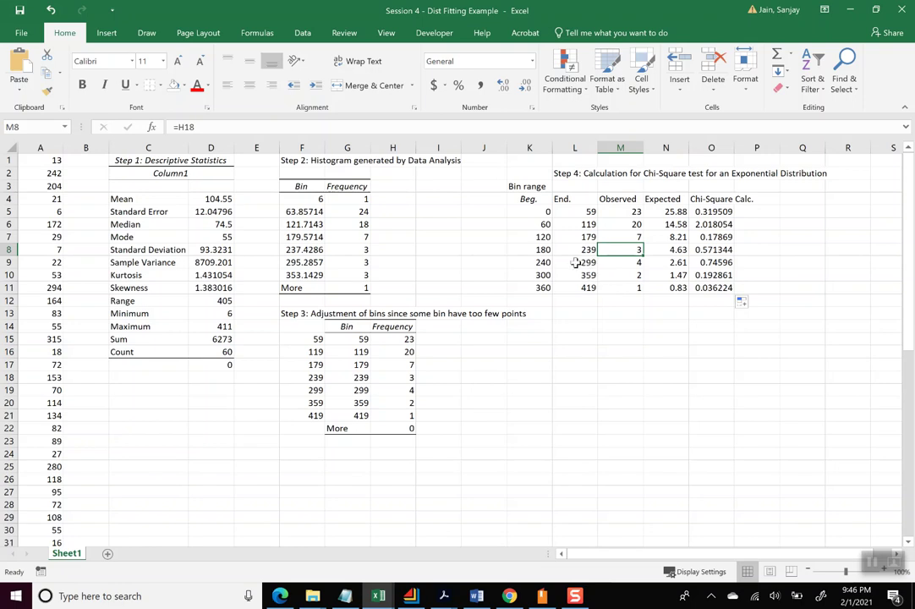
# Step: Shade L9:O11 light grey and delete the chi-square values in O9:O11
pyautogui.moveTo(575, 262); pyautogui.dragTo(709, 296)
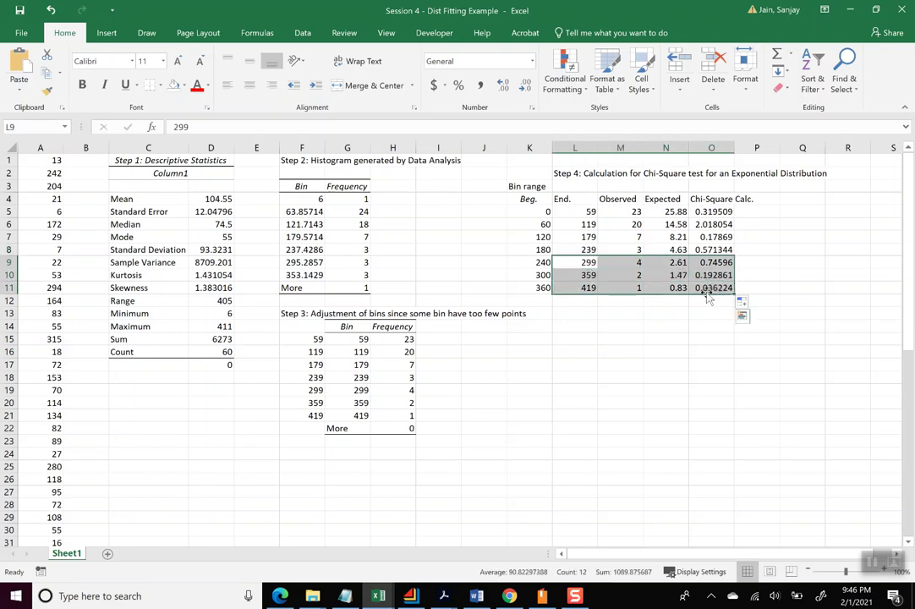
pyautogui.click(184, 86)
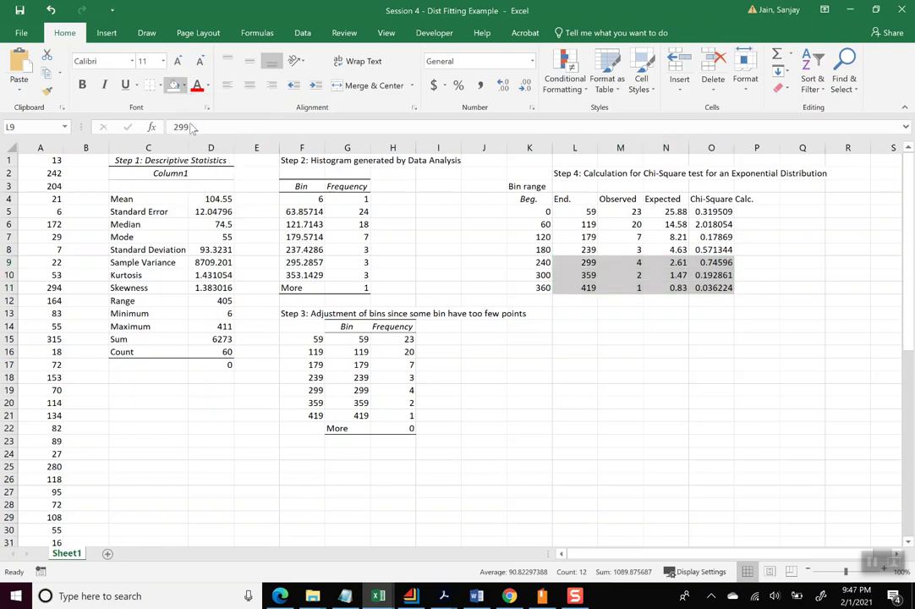
pyautogui.click(168, 133)
pyautogui.click(622, 338)
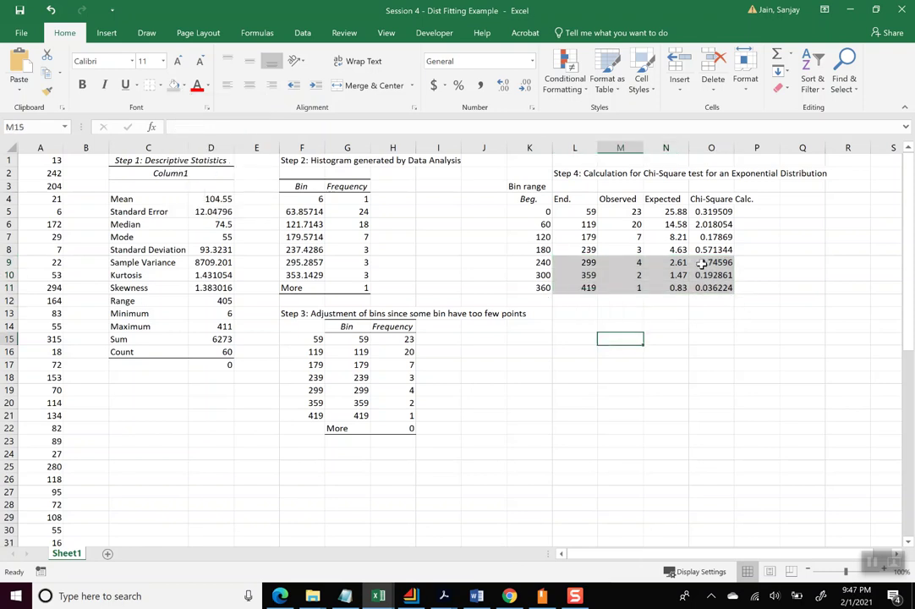
pyautogui.moveTo(704, 264); pyautogui.dragTo(707, 288)
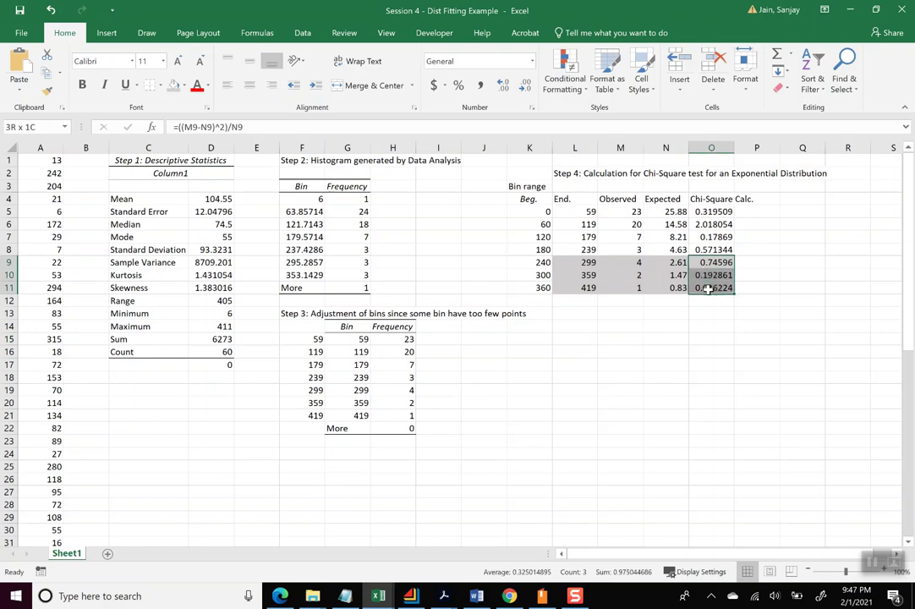
pyautogui.press('Delete')
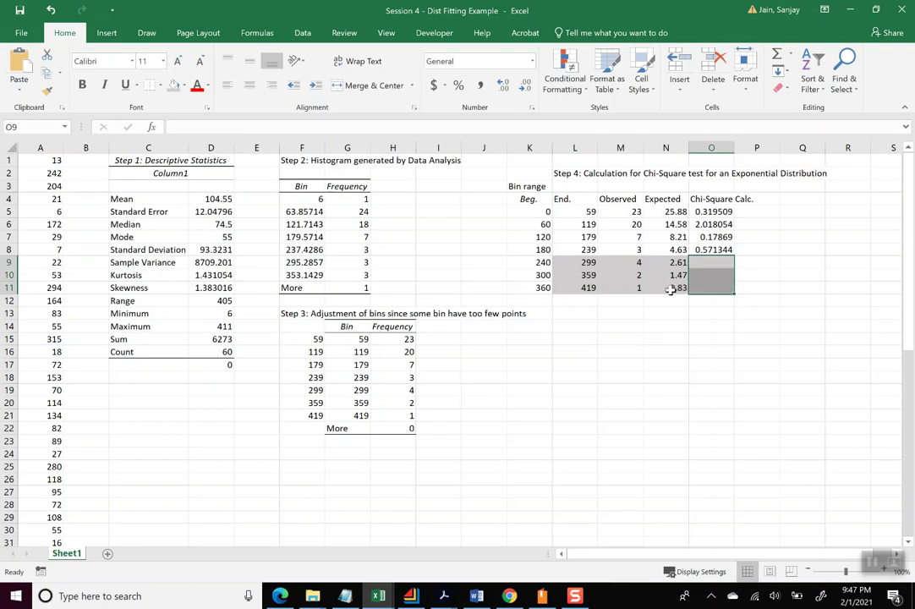
# Step: Set the 180 bin's combined observed count in M8 to 10
pyautogui.click(627, 249)
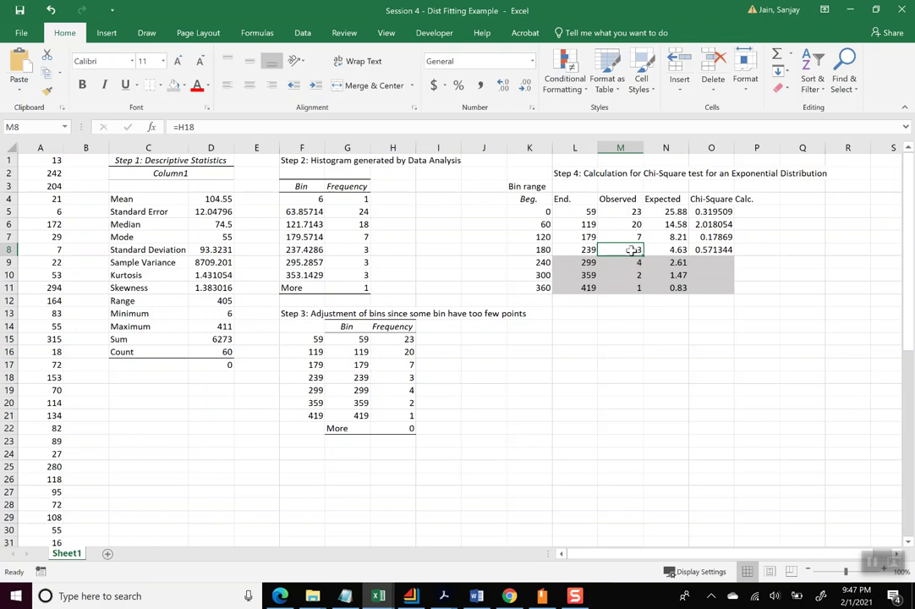
pyautogui.write('10')
pyautogui.press('Return')
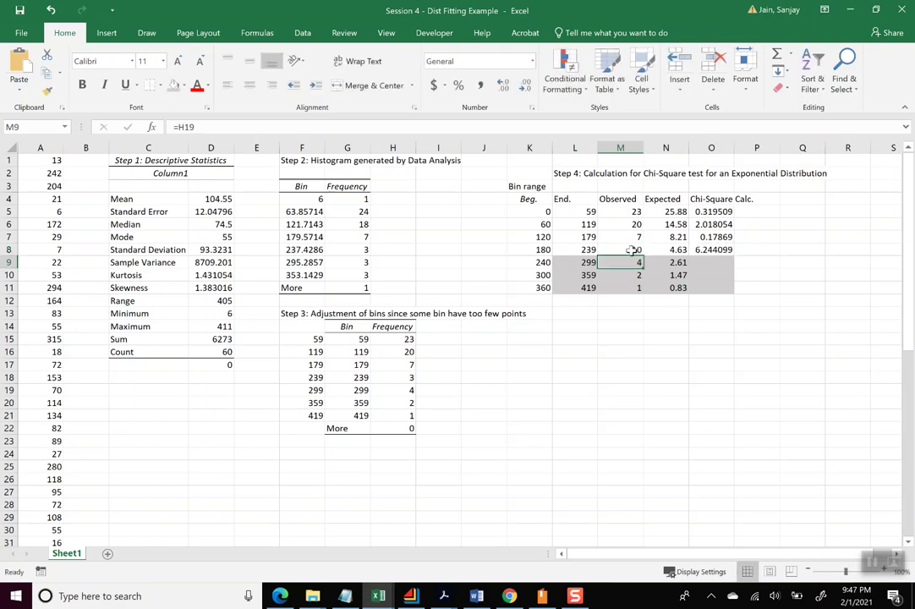
# Step: Replace L8 with L11 in N8's first EXPON.DIST, giving an expected count of 9.64
pyautogui.click(667, 251)
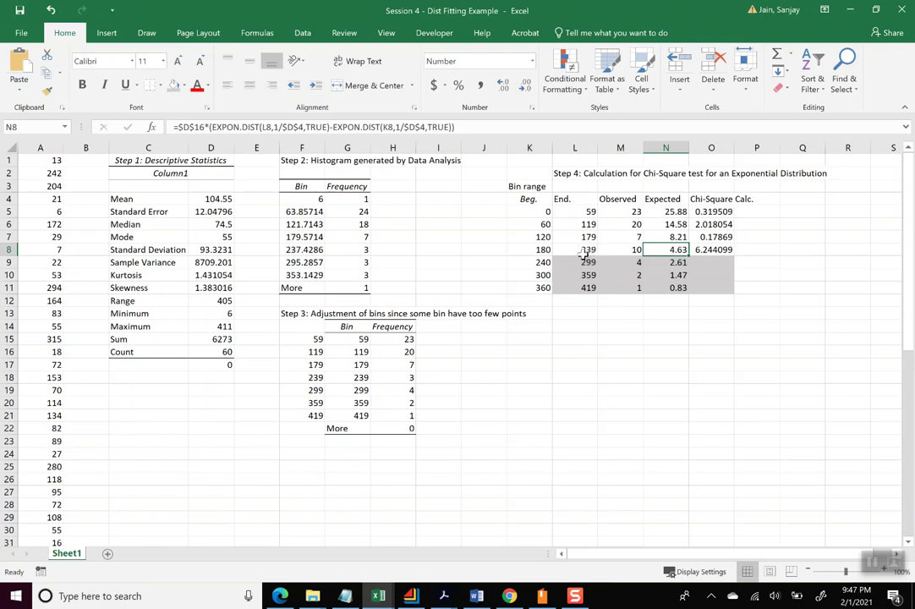
pyautogui.click(541, 251)
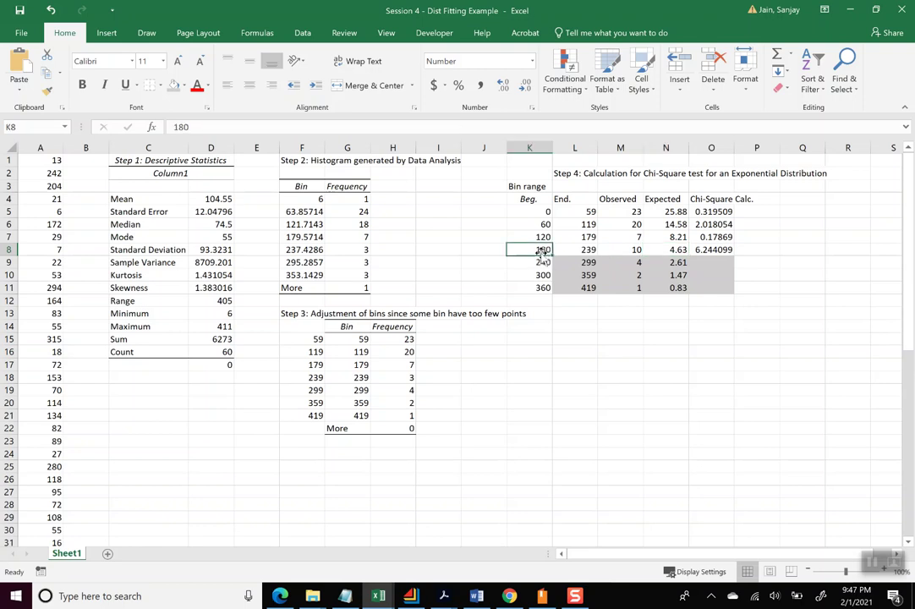
pyautogui.click(584, 287)
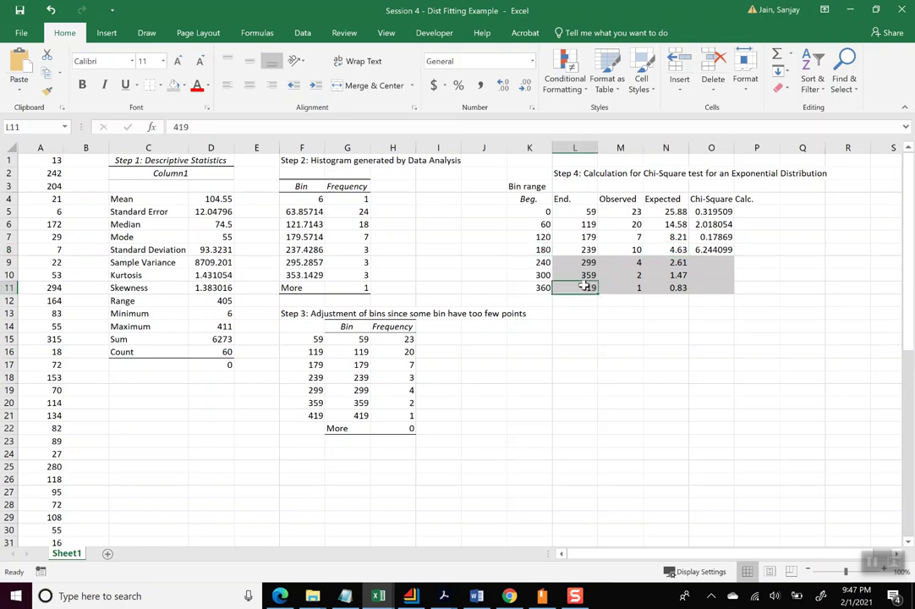
pyautogui.click(673, 249)
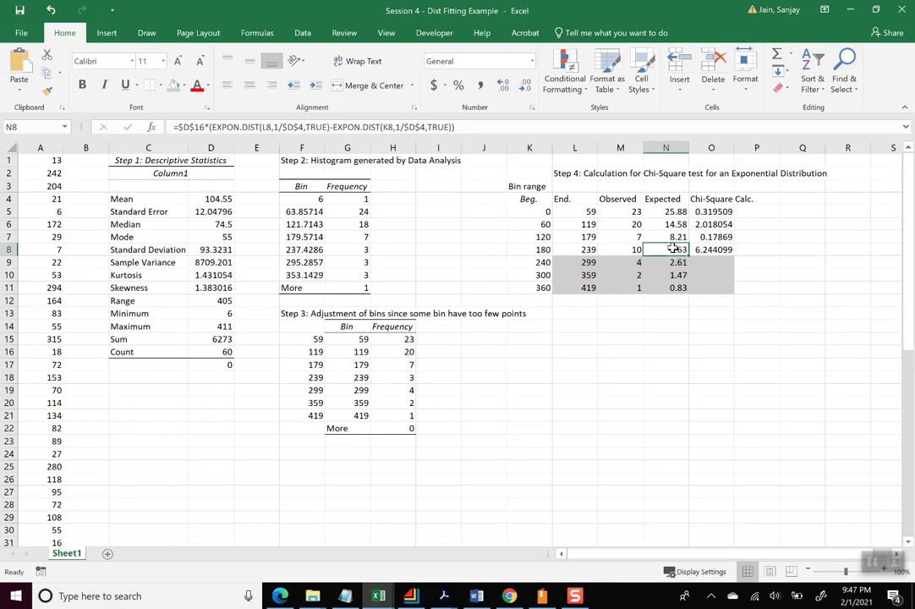
pyautogui.click(294, 127)
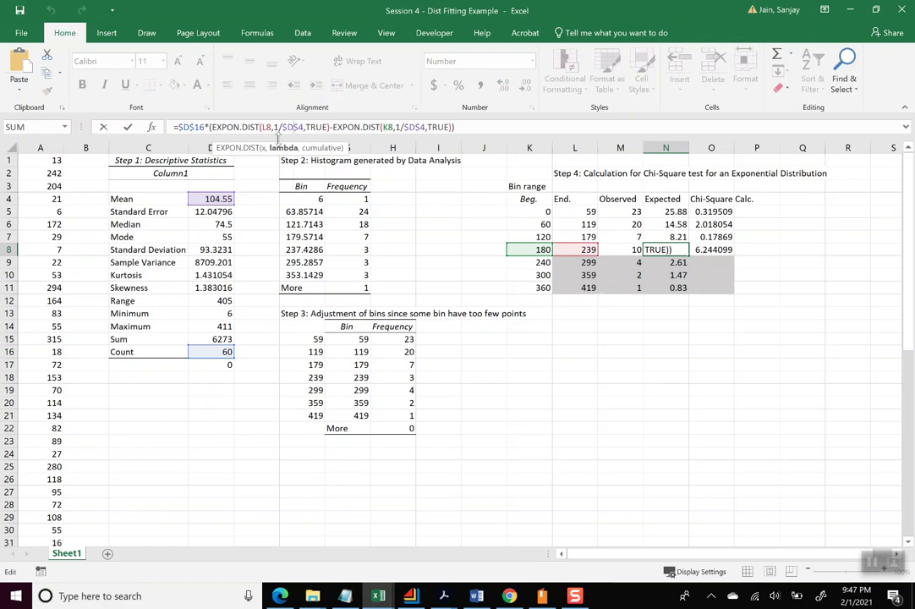
pyautogui.doubleClick(269, 127)
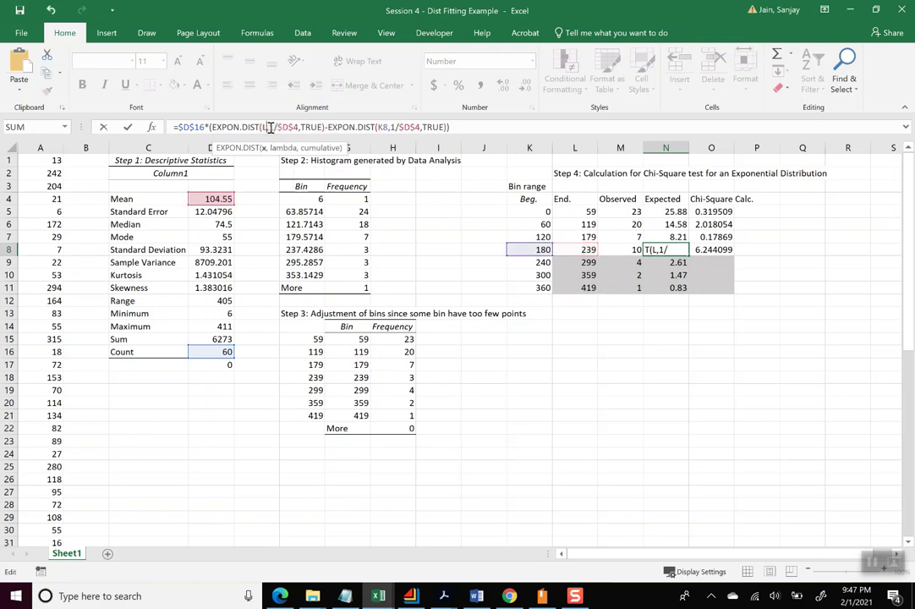
pyautogui.press('BackSpace')
pyautogui.click(584, 289)
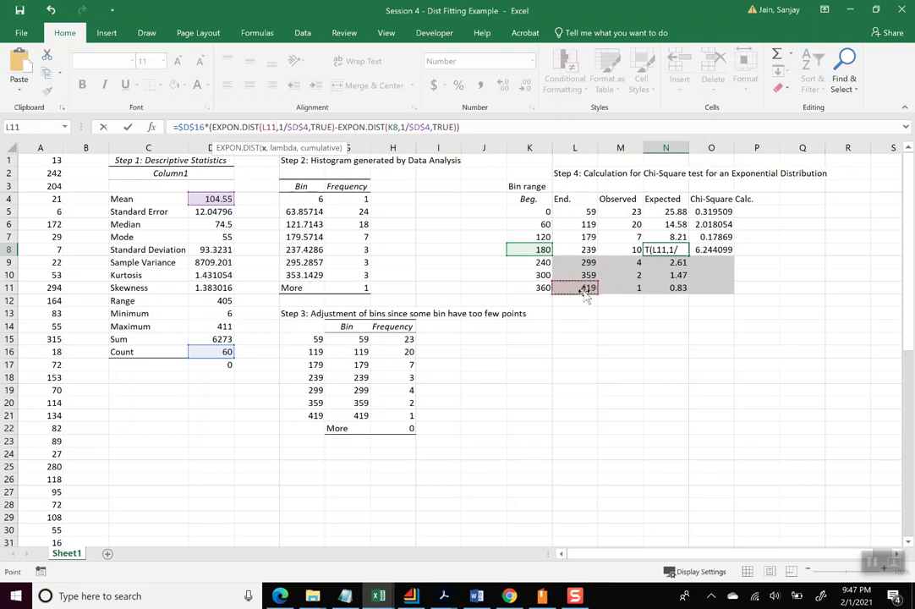
pyautogui.press('Return')
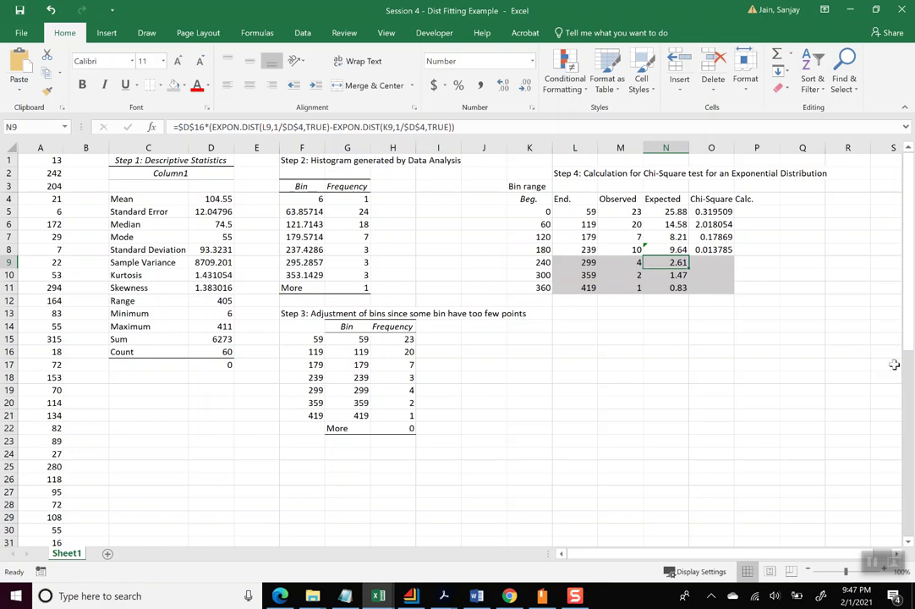
# Step: Add a note to M8 saying the last 4 bins were combined so each bin's value is >5
pyautogui.click(622, 251)
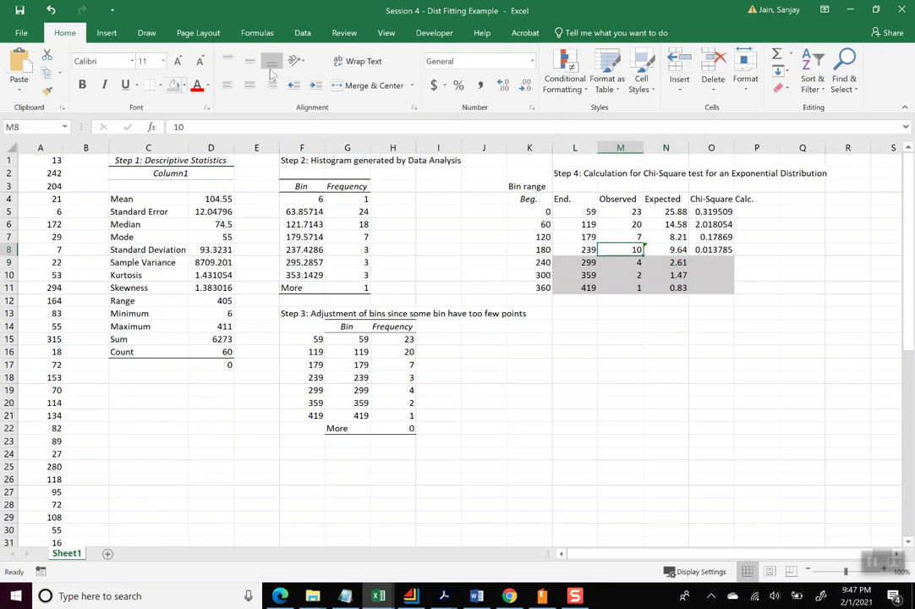
pyautogui.click(344, 32)
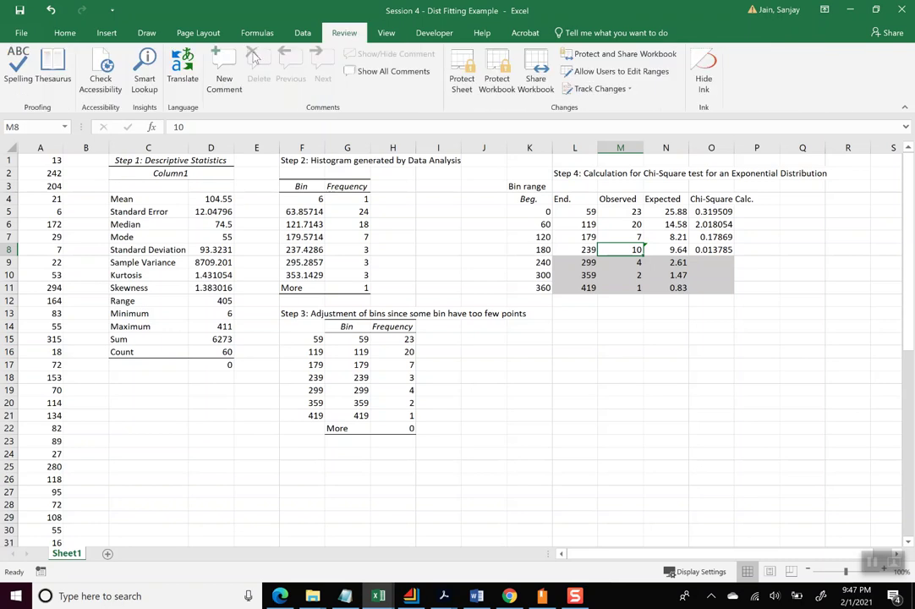
pyautogui.click(225, 69)
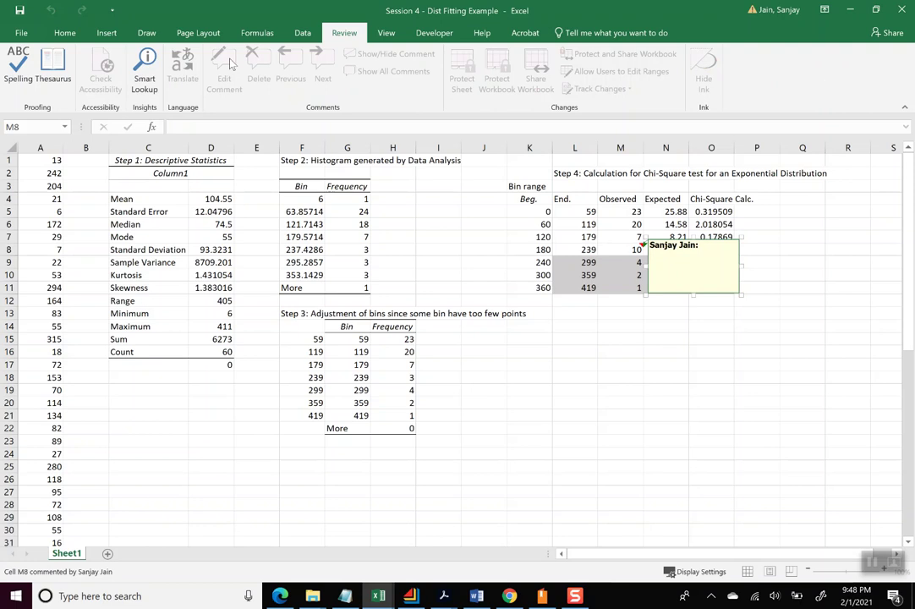
pyautogui.write('Combibes')
pyautogui.press('BackSpace')
pyautogui.press('BackSpace')
pyautogui.press('BackSpace')
pyautogui.write('nes last 4 bibn')
pyautogui.press('BackSpace')
pyautogui.write('ns c')
pyautogui.write('ince')
pyautogui.write(' each bin ')
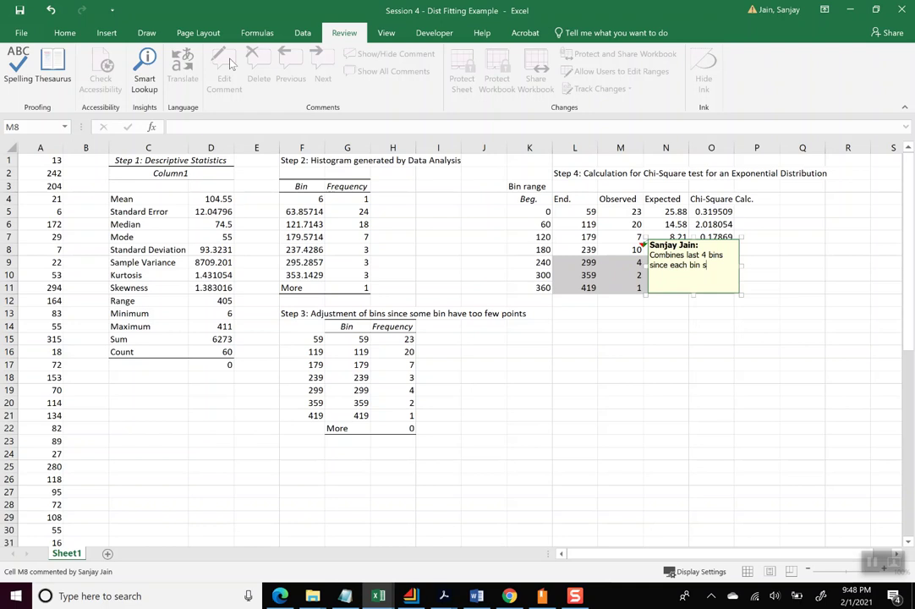
pyautogui.write('s')
pyautogui.press('BackSpace')
pyautogui.write('vale')
pyautogui.write('ue')
pyautogui.write('>5')
pyautogui.click(660, 352)
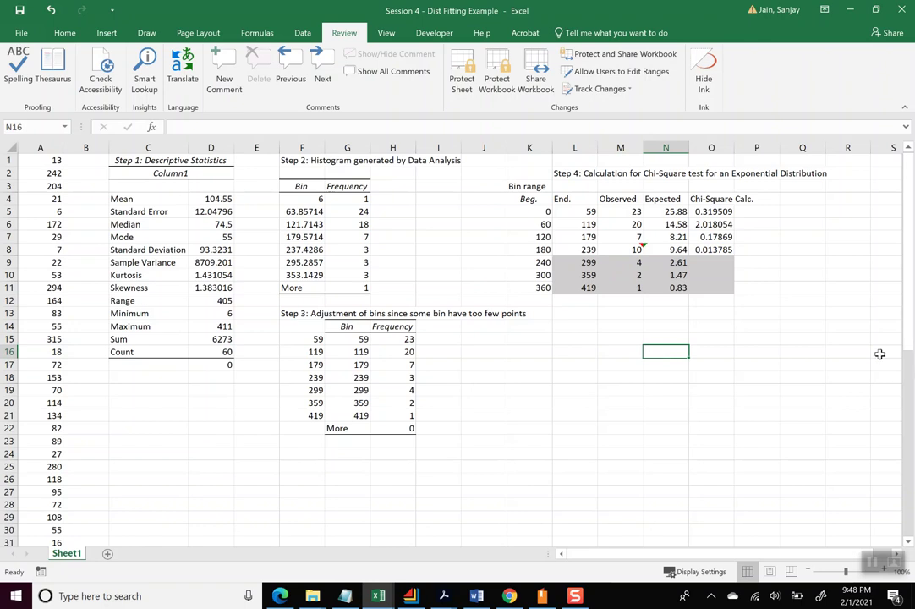
# Step: Add a note to N8: 'Uses end range from L11 since we combined last 4 bins.'
pyautogui.click(666, 249)
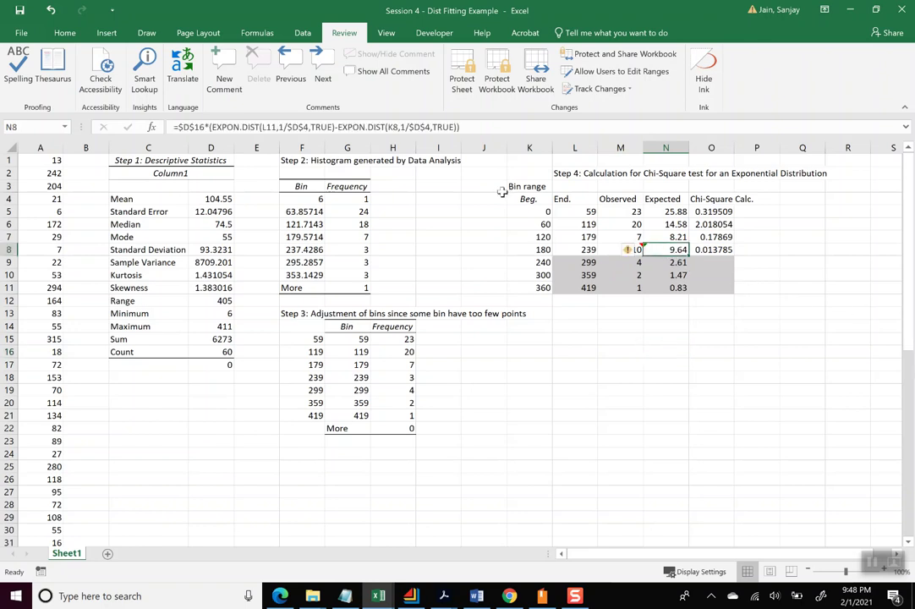
pyautogui.click(224, 72)
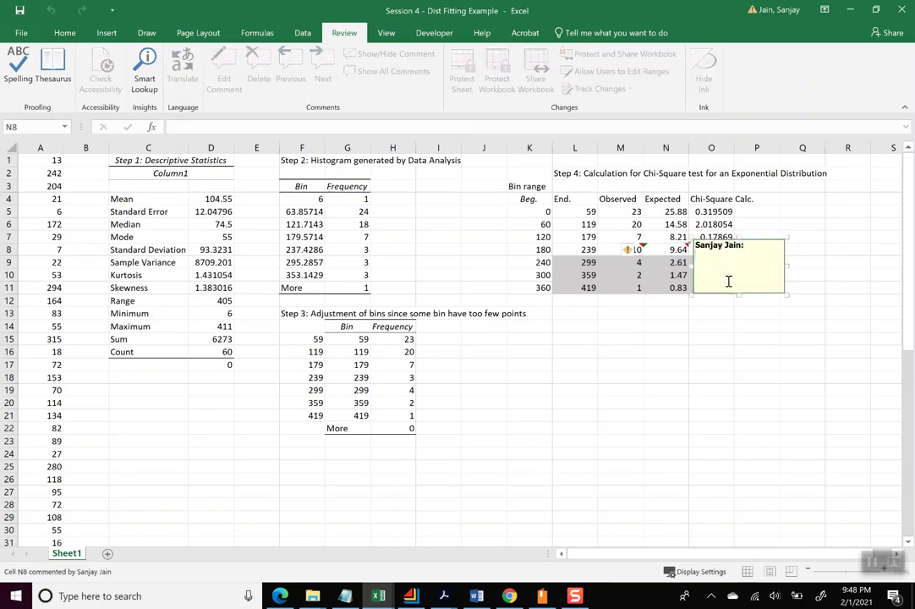
pyautogui.write('Uses end range from')
pyautogui.click(588, 289)
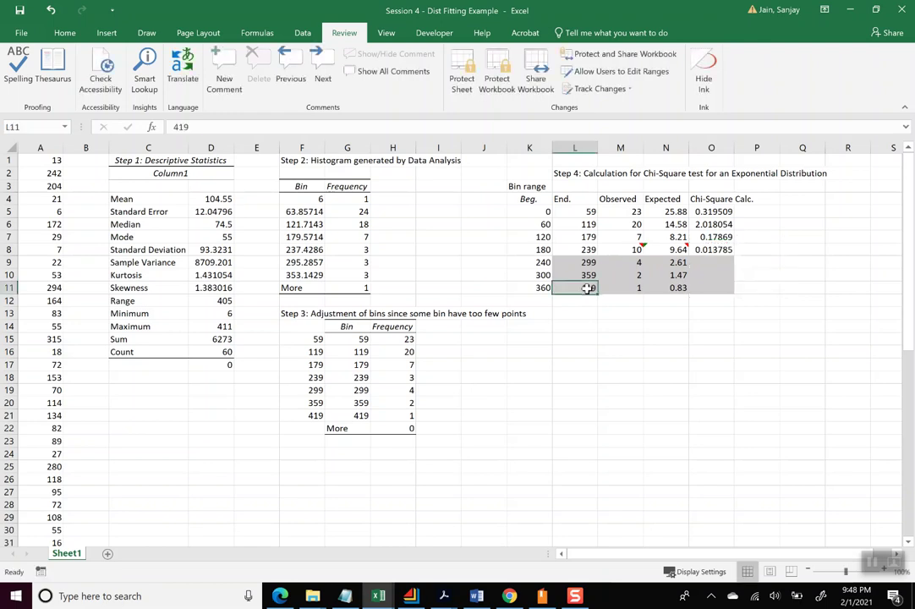
pyautogui.click(672, 249)
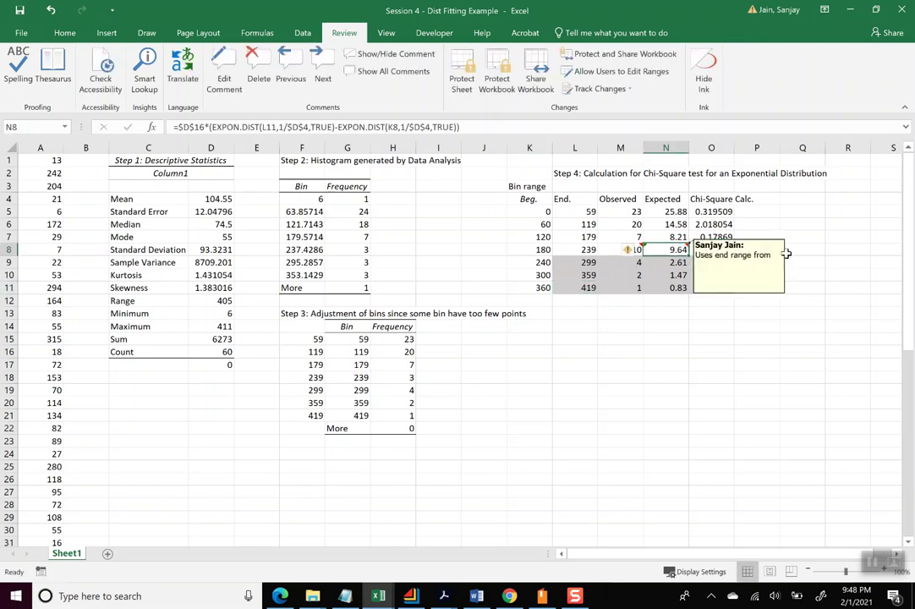
pyautogui.click(224, 79)
pyautogui.click(622, 249)
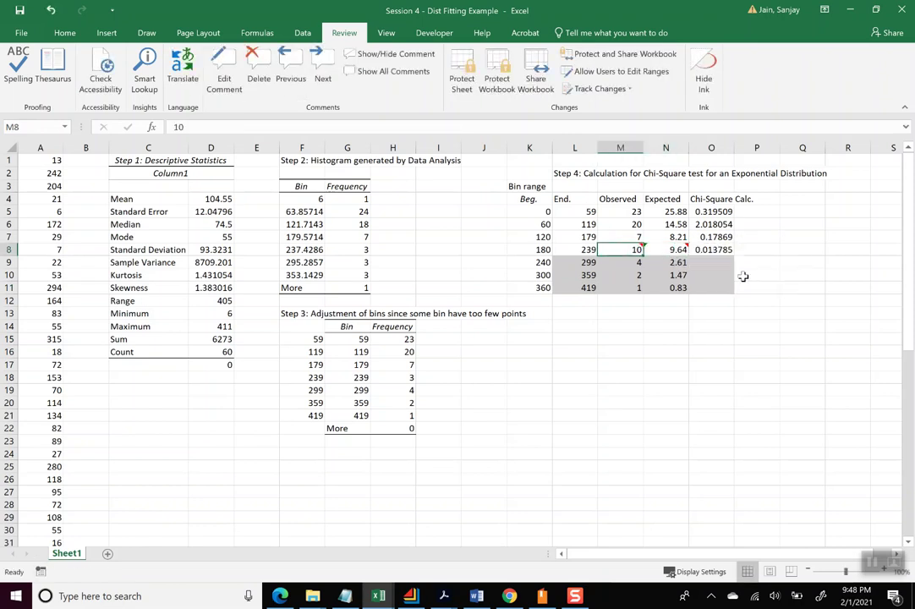
pyautogui.click(675, 249)
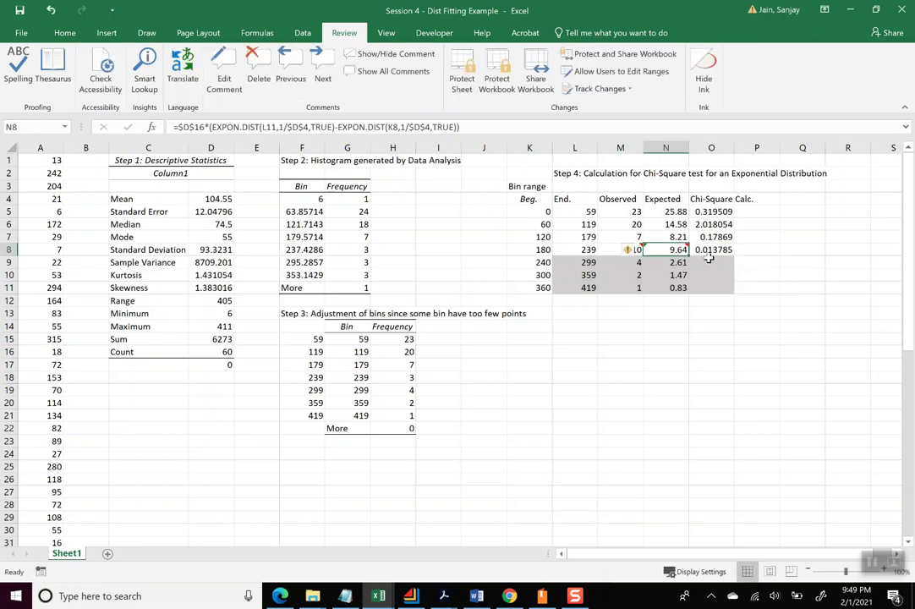
pyautogui.click(224, 75)
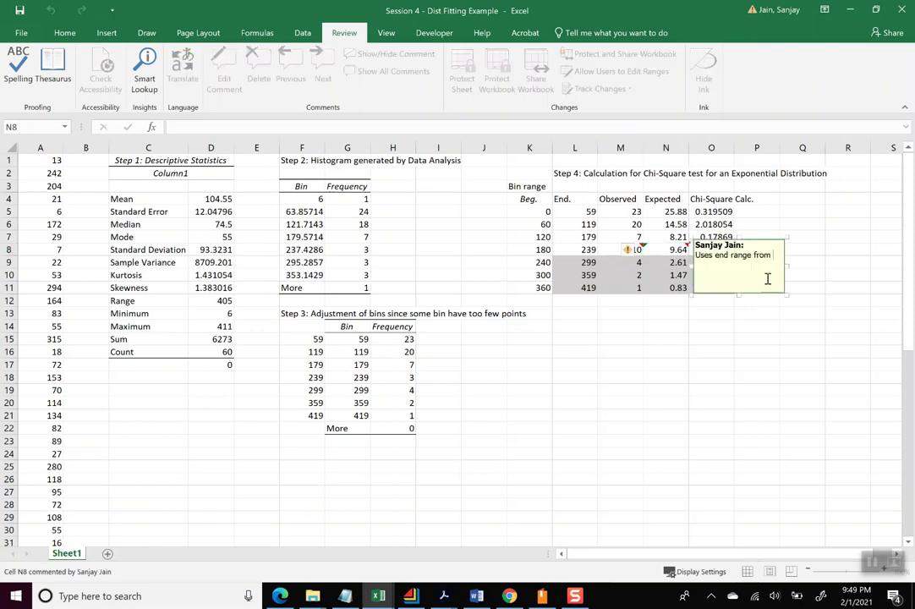
pyautogui.write('L11 since ')
pyautogui.write('ewe combined last 4 bins.')
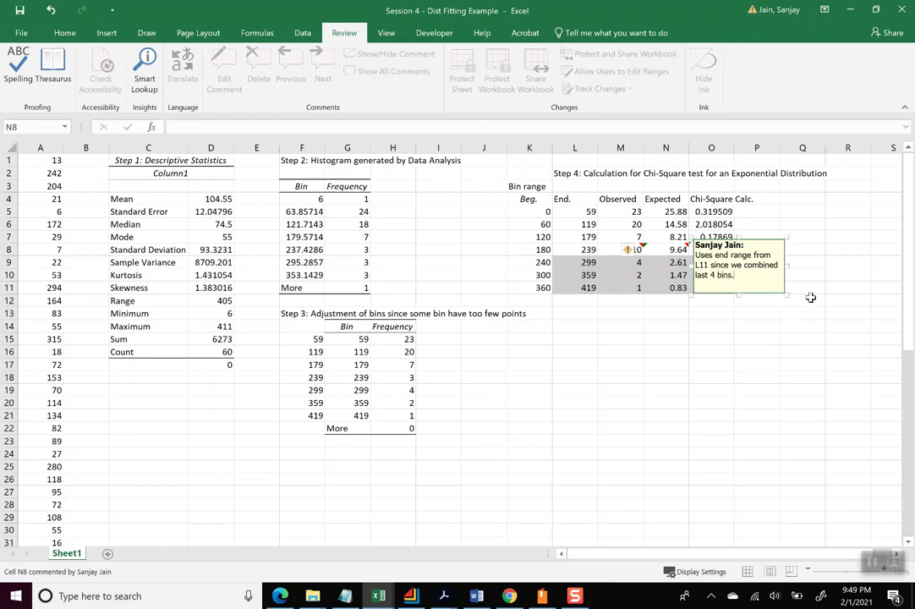
pyautogui.click(814, 276)
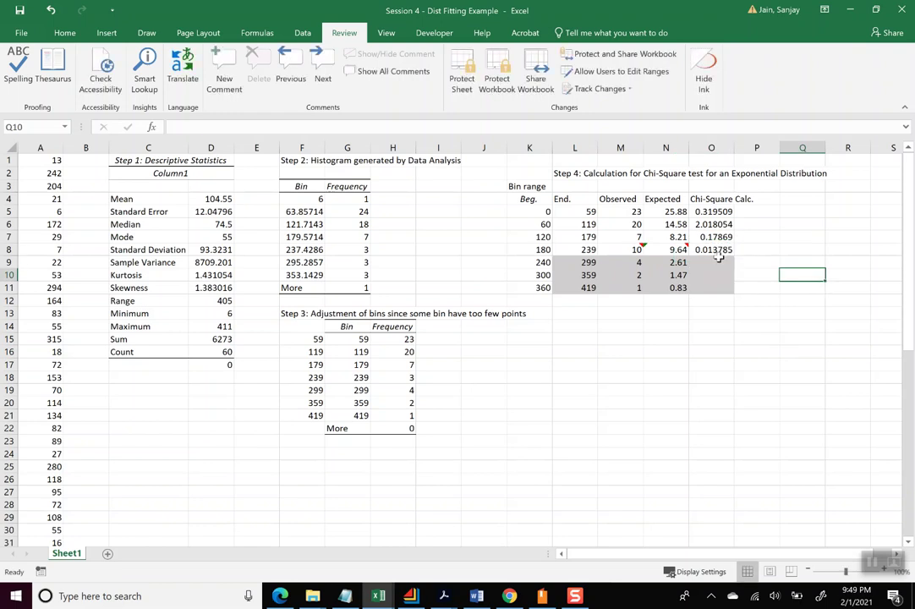
# Step: Label N12 'Chi-Square Statistic' and widen column N to fit it
pyautogui.click(661, 300)
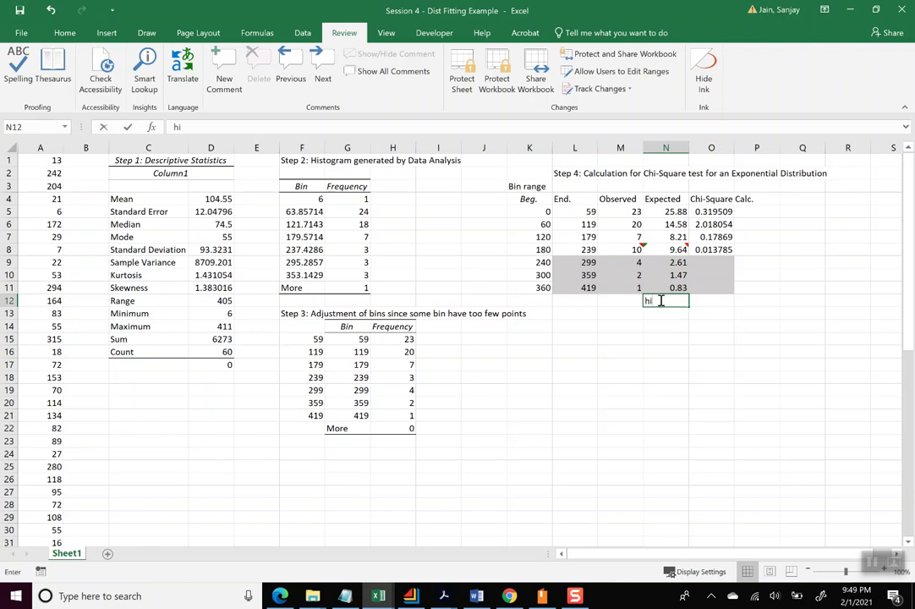
pyautogui.press('BackSpace')
pyautogui.write('Cho')
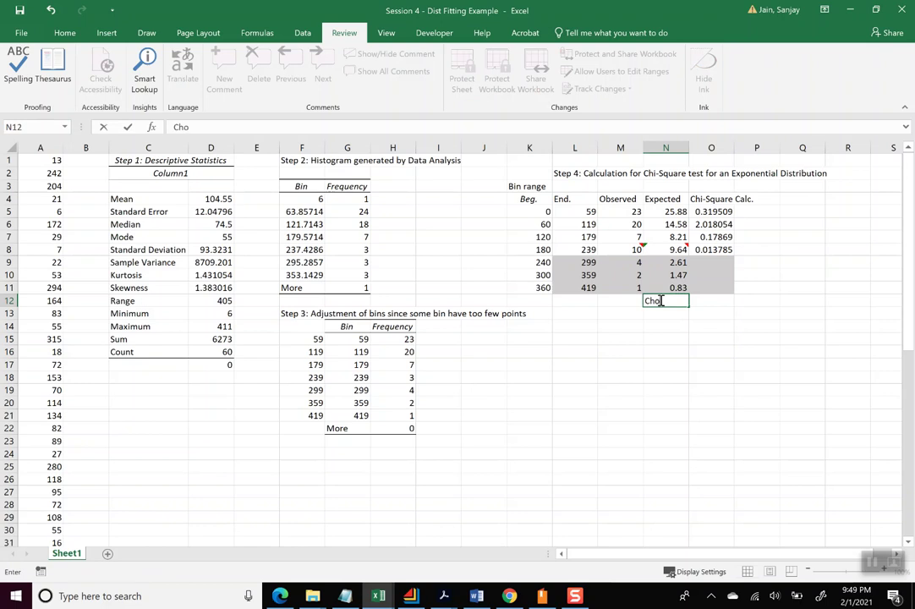
pyautogui.press('BackSpace')
pyautogui.write('i-S')
pyautogui.write('quare Stati')
pyautogui.write('s')
pyautogui.press('BackSpace')
pyautogui.write('at')
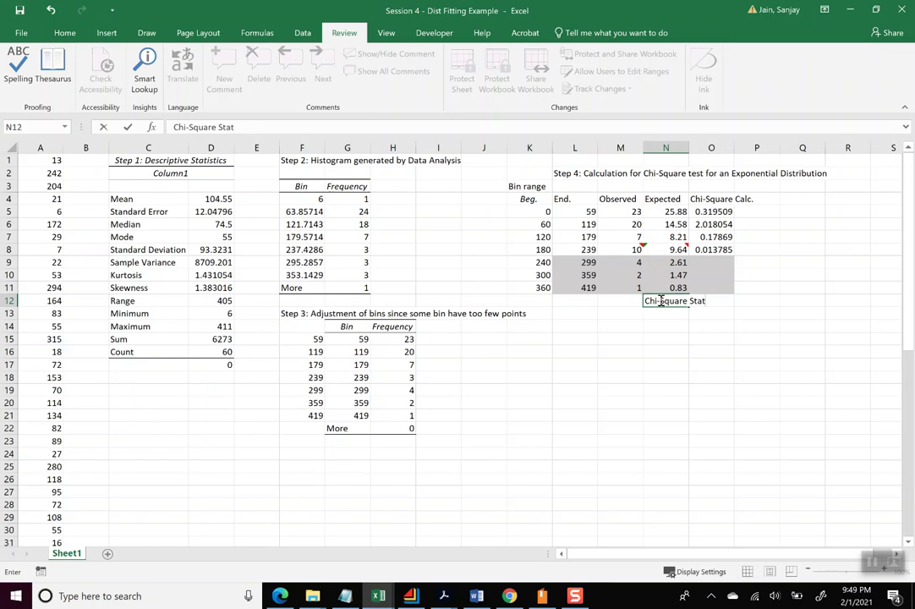
pyautogui.write('istic')
pyautogui.click(662, 148)
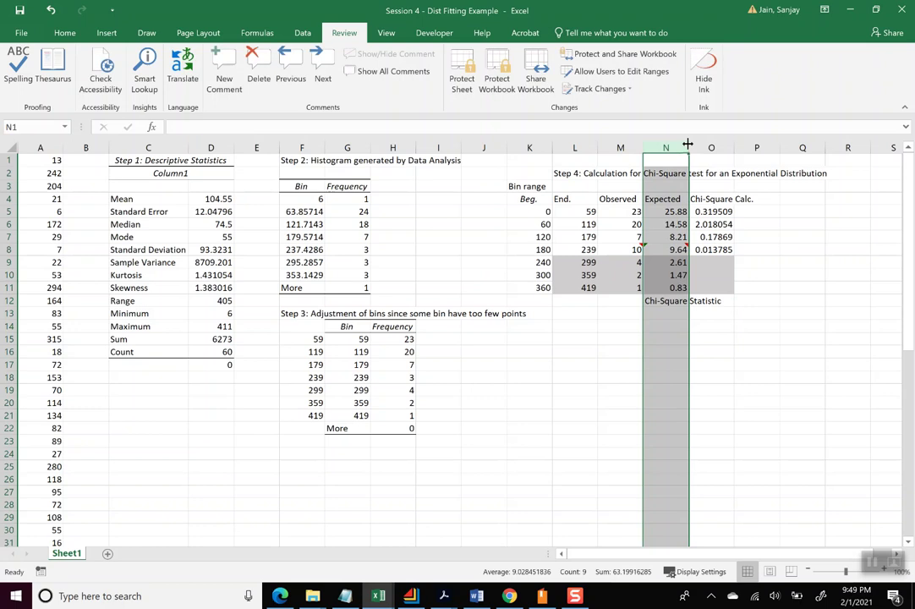
pyautogui.moveTo(688, 146); pyautogui.dragTo(723, 147)
# Step: Enter =SUM(O5:O8) in O12 to total the four chi-square terms
pyautogui.click(747, 306)
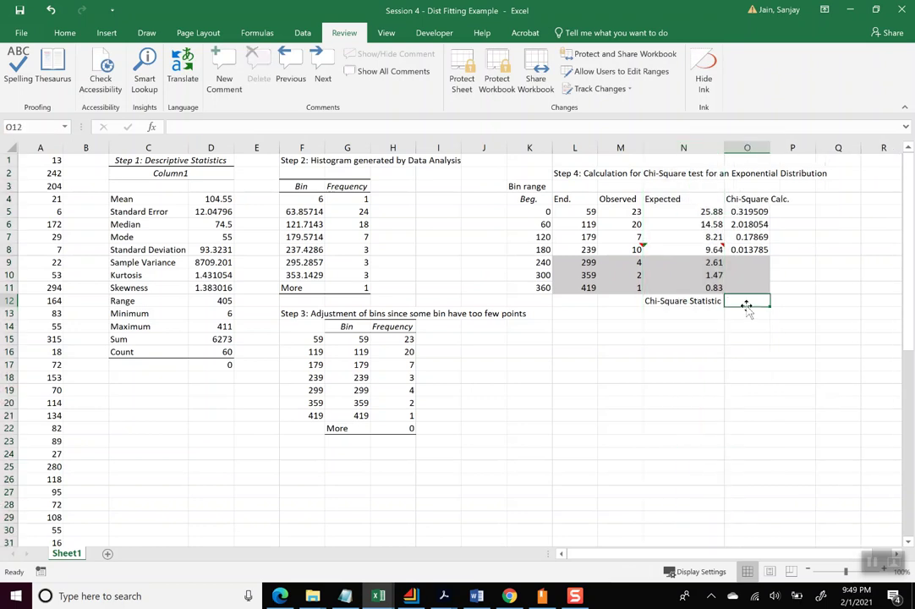
pyautogui.write('=')
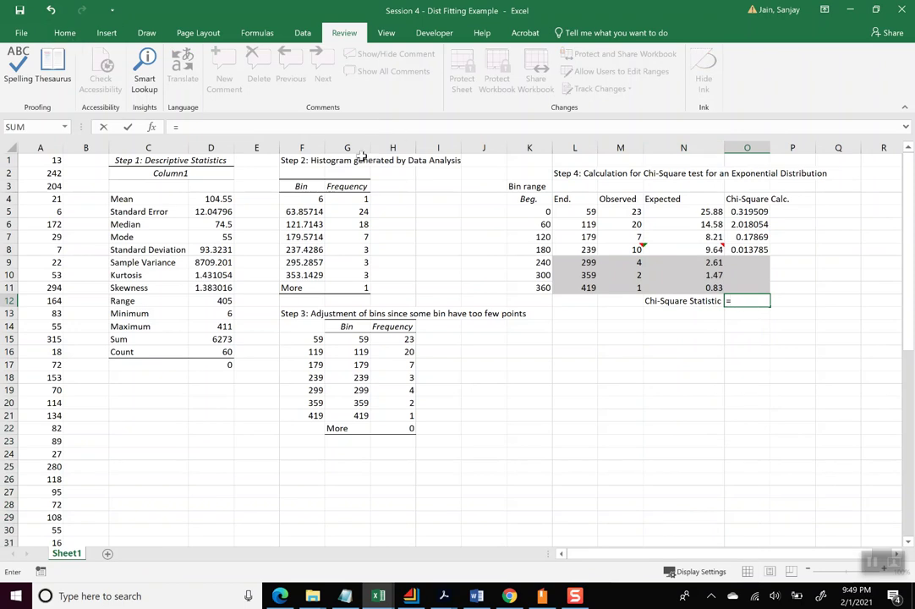
pyautogui.write('sum(')
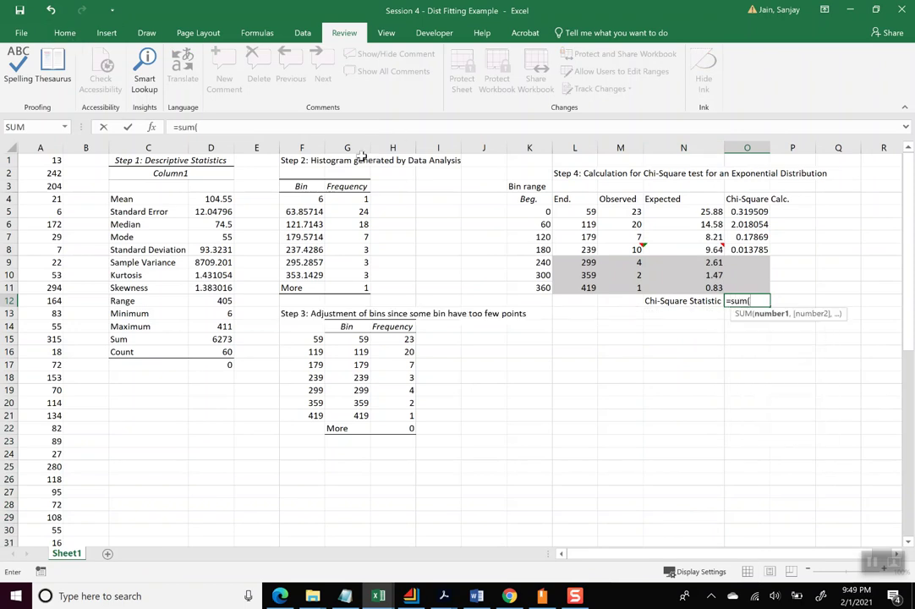
pyautogui.click(744, 211)
pyautogui.moveTo(741, 227); pyautogui.dragTo(747, 258)
pyautogui.press('Return')
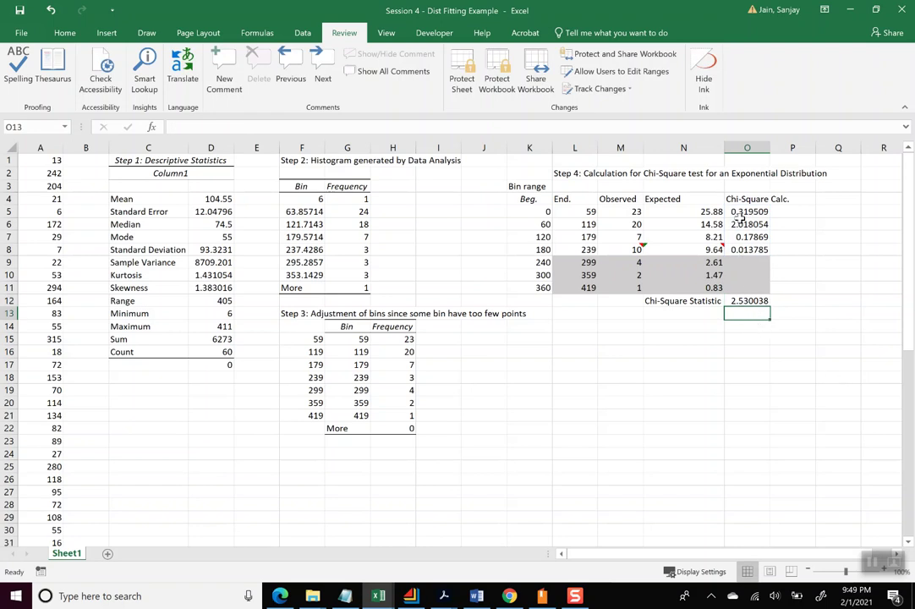
# Step: Show the chi-square values O5:O12 to two decimals, giving a statistic of 2.53
pyautogui.moveTo(739, 212); pyautogui.dragTo(746, 300)
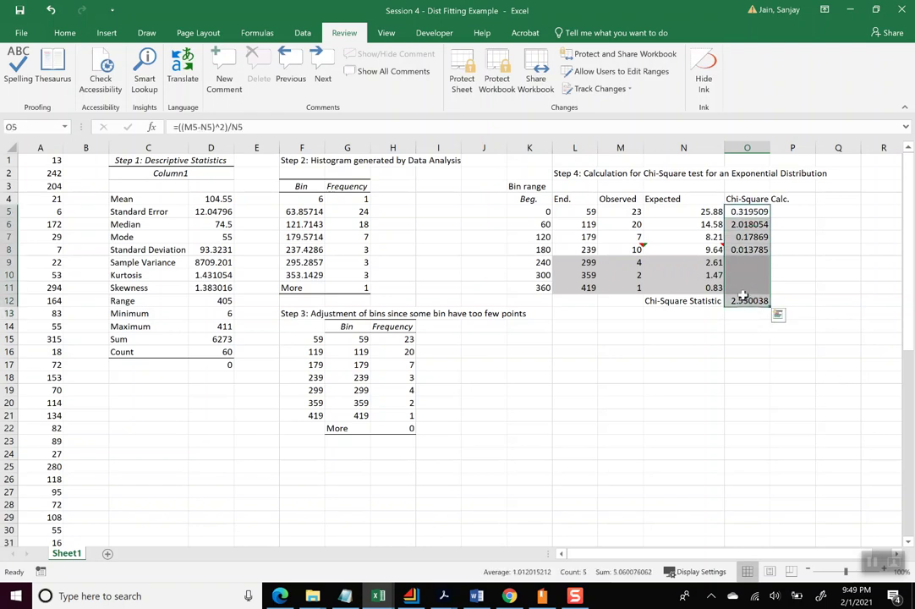
pyautogui.click(65, 33)
pyautogui.click(525, 87)
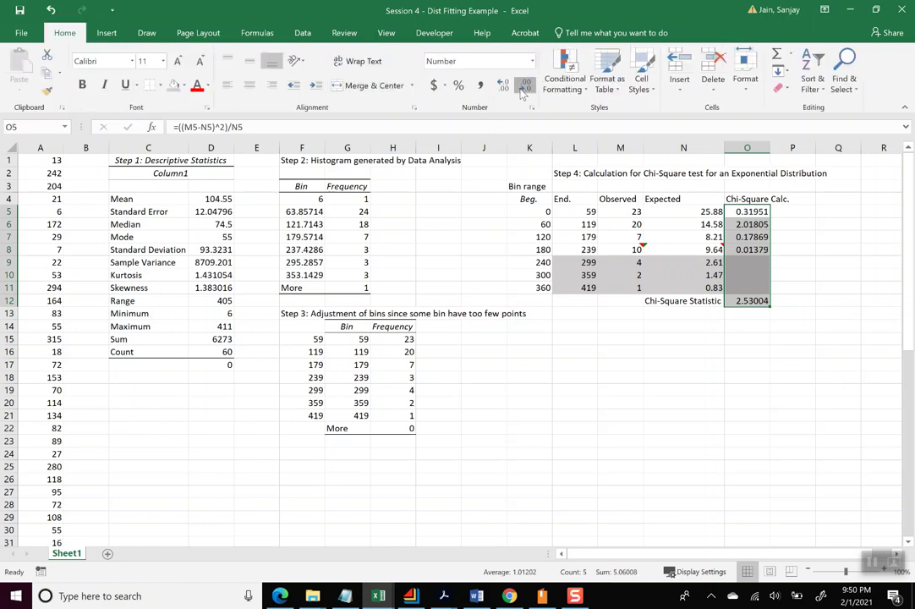
pyautogui.click(524, 87)
pyautogui.click(525, 87)
pyautogui.click(525, 87)
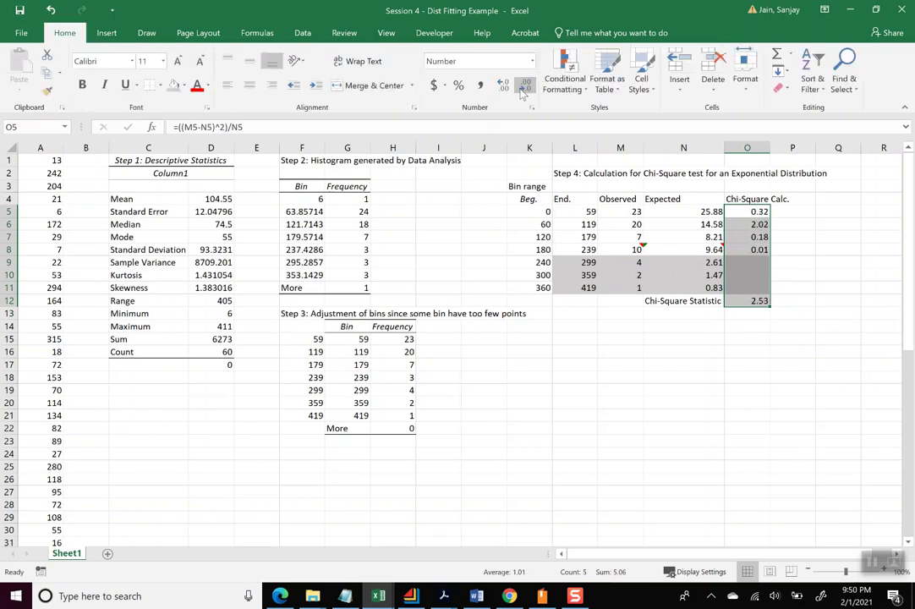
pyautogui.click(682, 328)
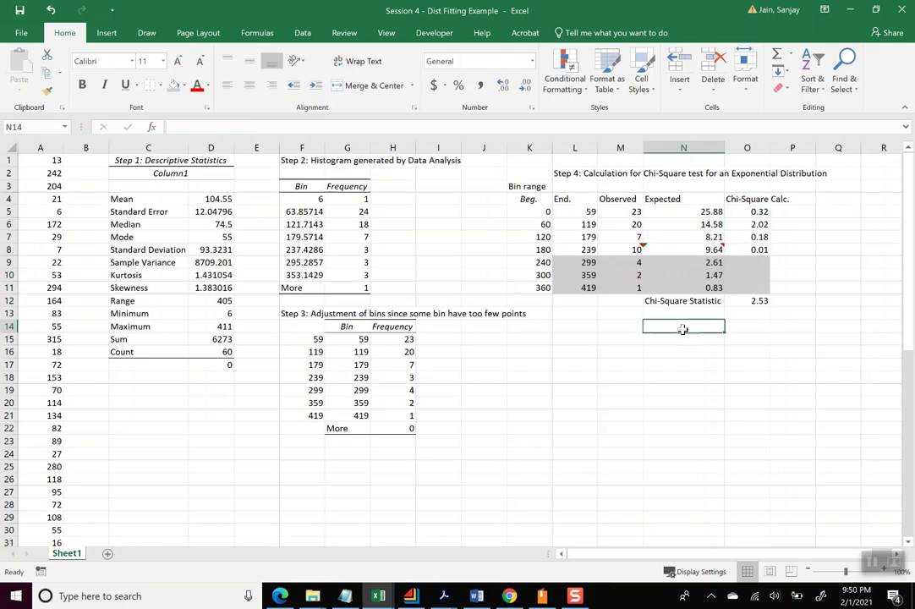
# Step: Label N14 'Chi-square @5%'
pyautogui.write('Chi')
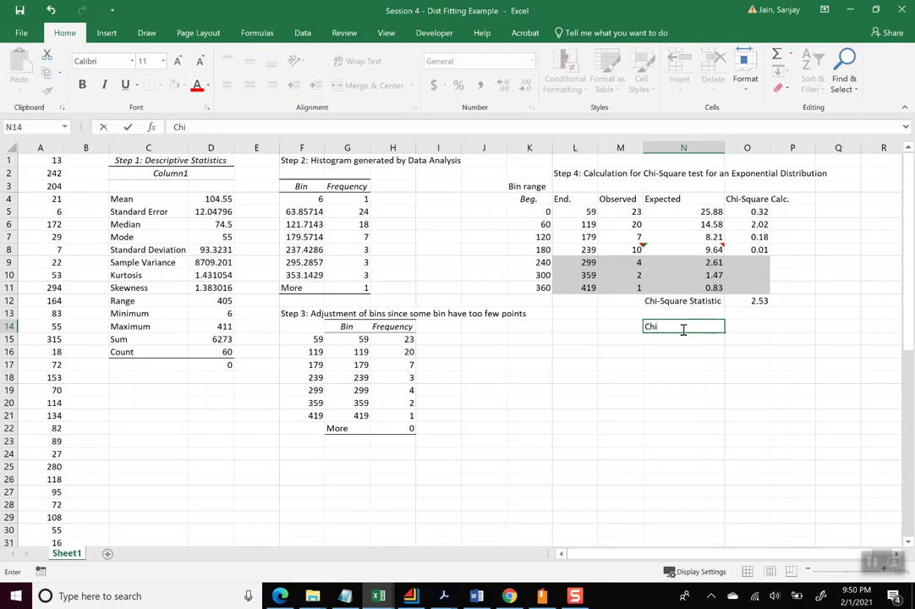
pyautogui.write('-square @5%')
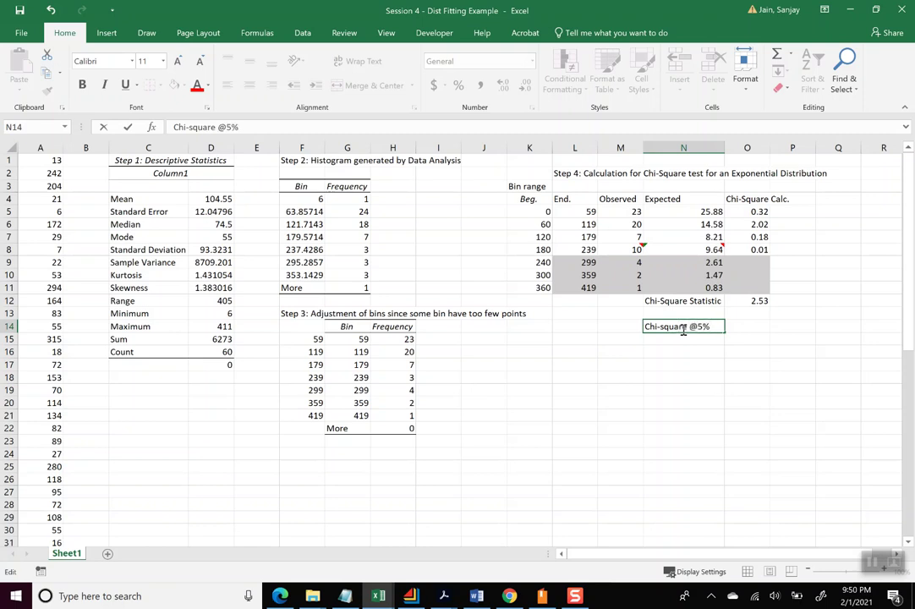
pyautogui.click(750, 326)
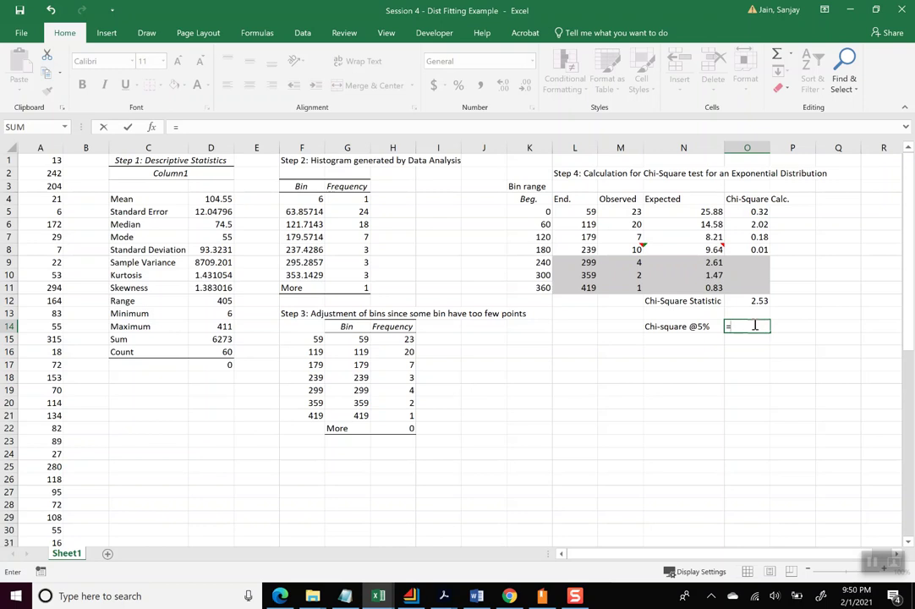
# Step: Enter =CHIINV(0.05,4-1-1) in O14 for the 5% critical chi-square value
pyautogui.write('CHI')
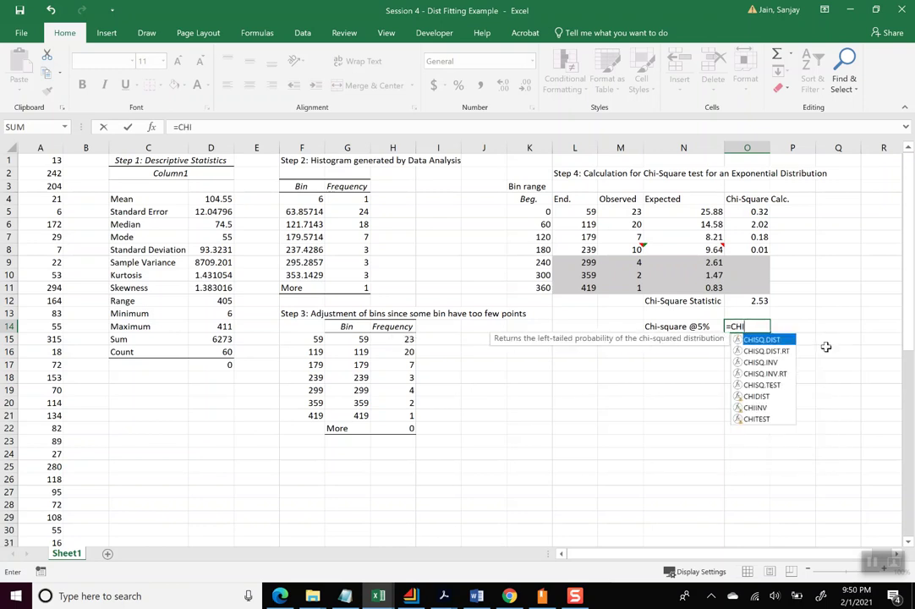
pyautogui.click(770, 409)
pyautogui.doubleClick(769, 410)
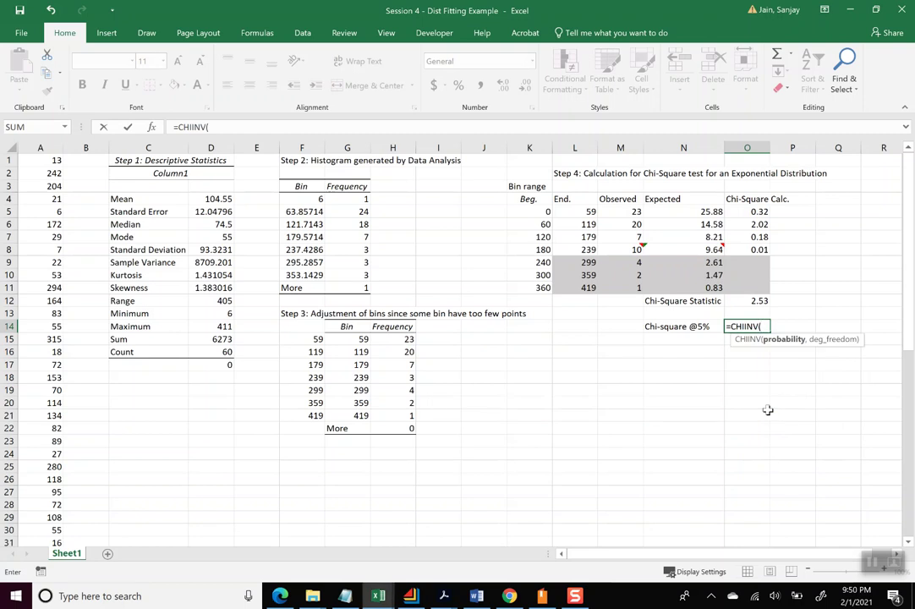
pyautogui.write('0.05,')
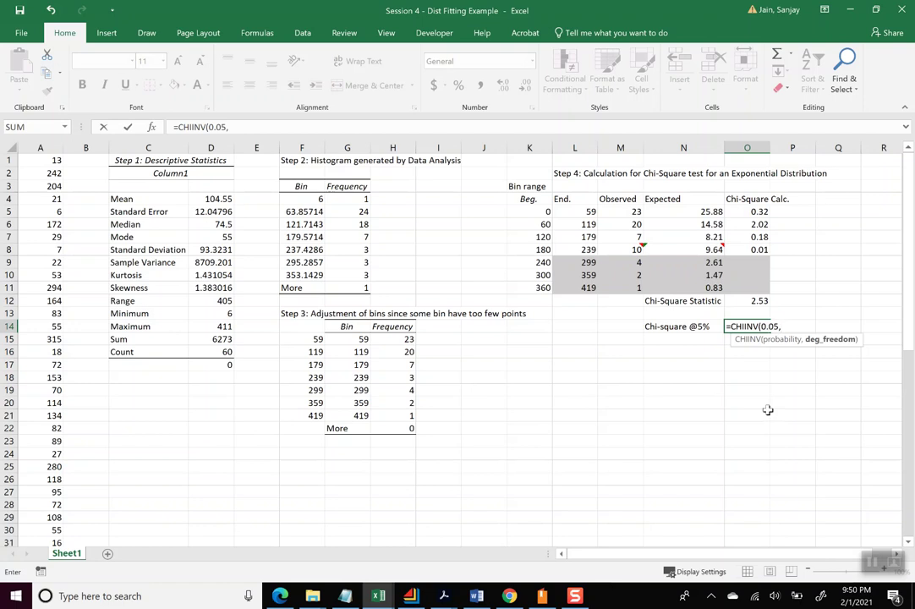
pyautogui.write('4-')
pyautogui.write('1-1)')
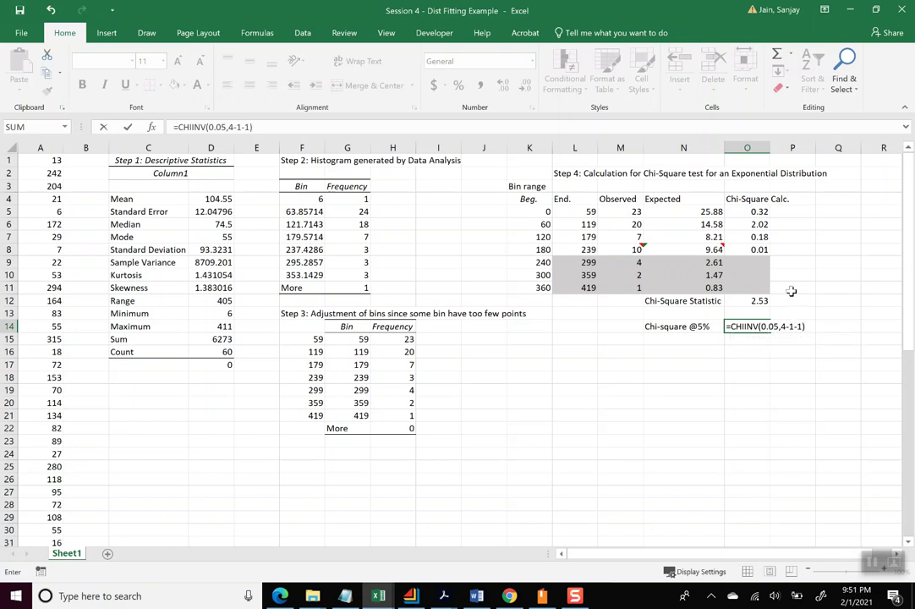
pyautogui.press('Return')
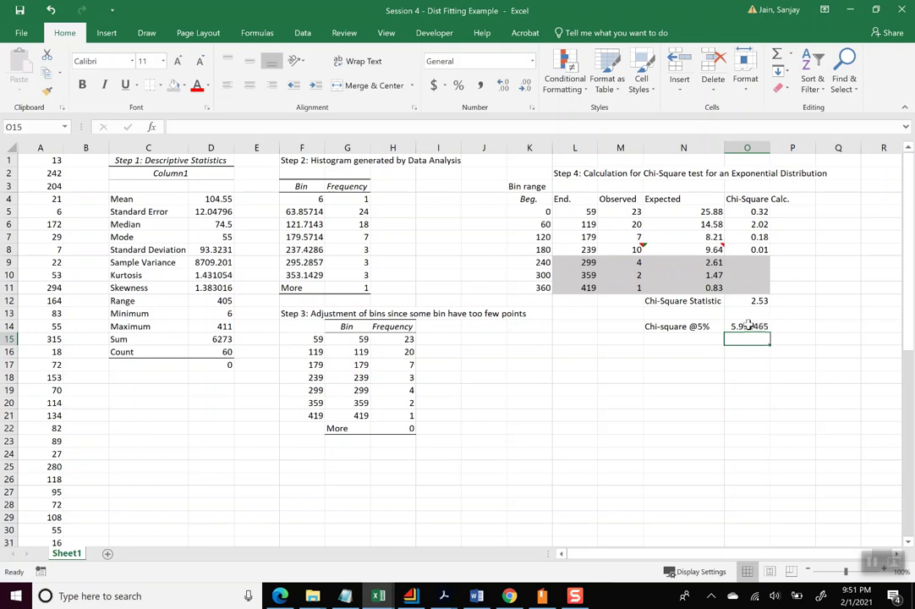
# Step: Round the critical value to 5.99 and compare it with the statistic formula in O12
pyautogui.click(760, 325)
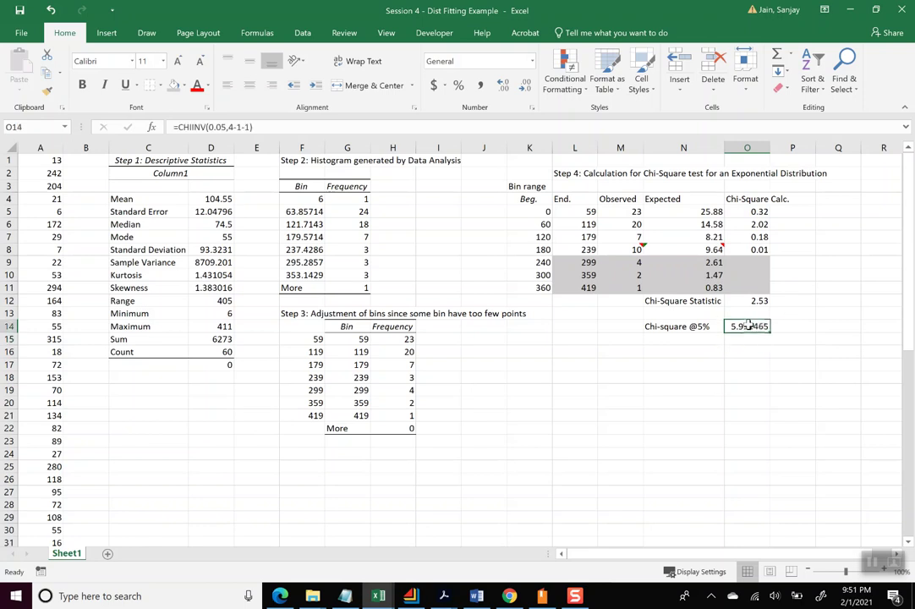
pyautogui.click(524, 87)
pyautogui.click(524, 86)
pyautogui.click(524, 86)
pyautogui.click(524, 86)
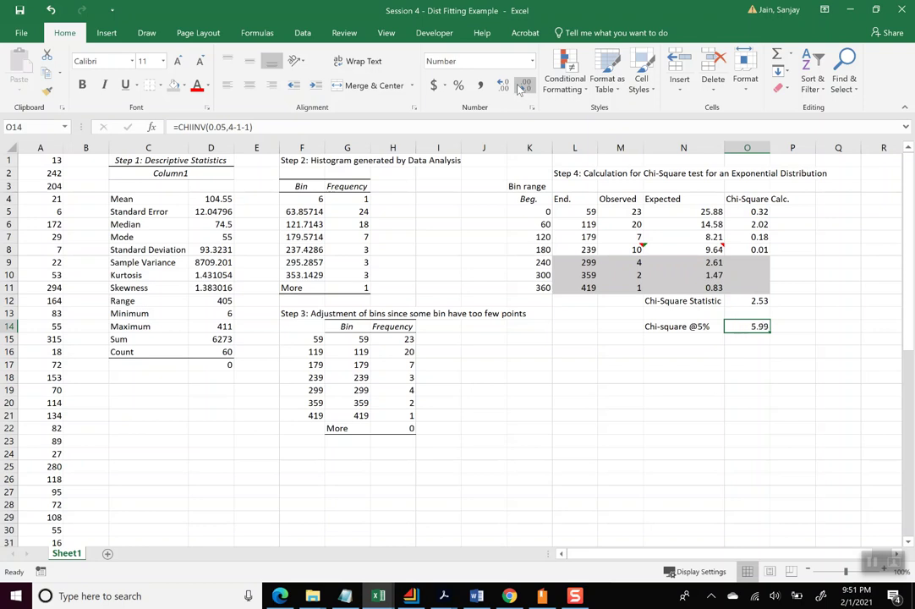
pyautogui.click(748, 305)
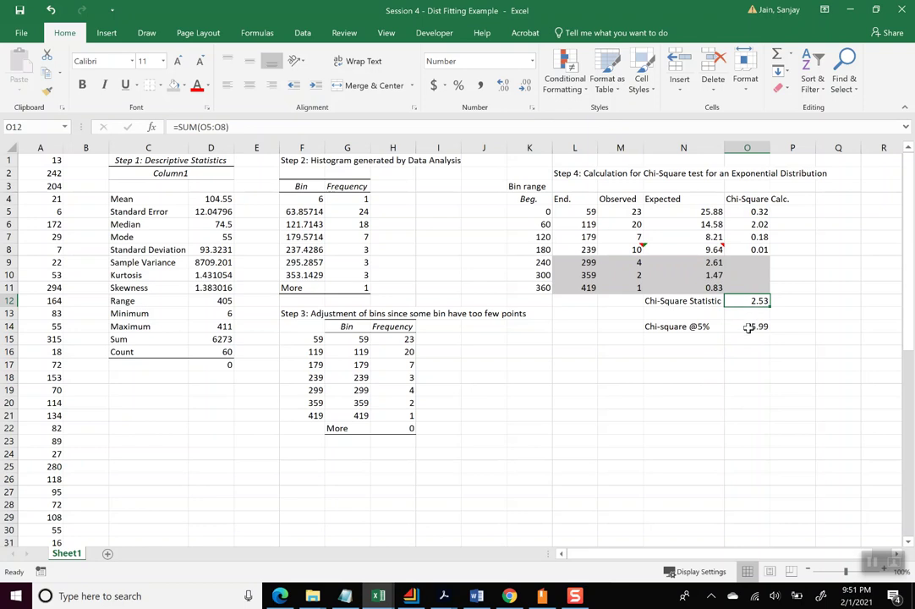
pyautogui.click(749, 328)
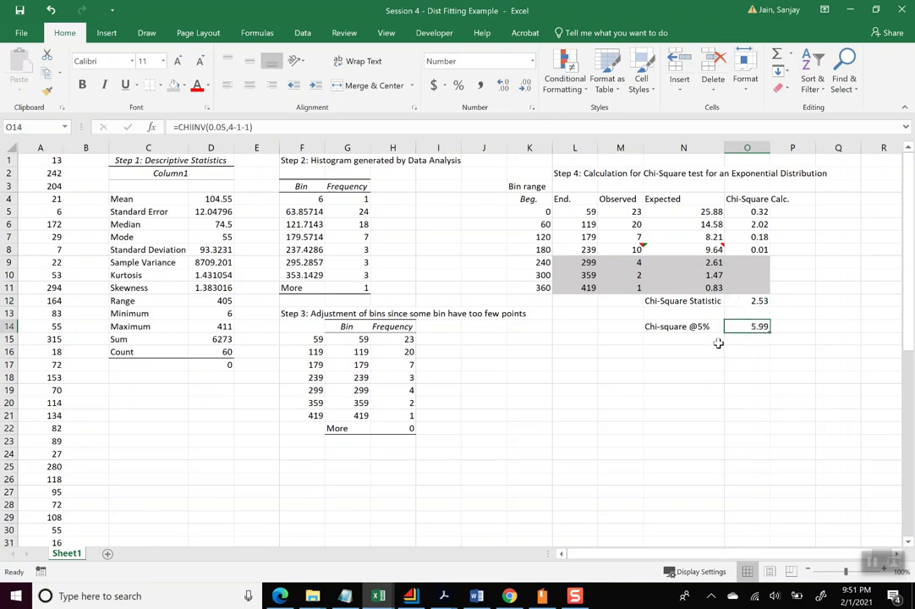
# Step: In L16, write 'Since Chi-square statistic is less than Chi-square value at 5%'
pyautogui.click(586, 352)
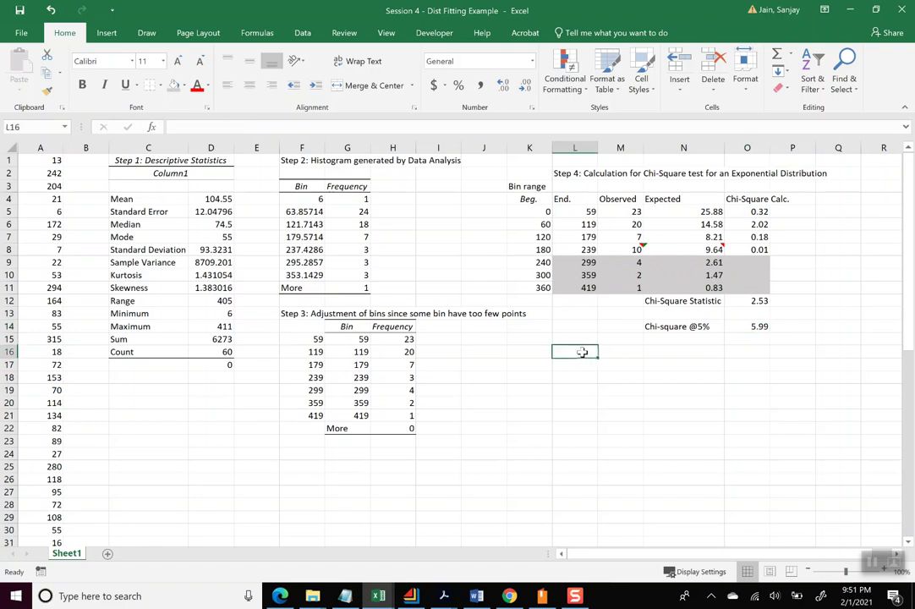
pyautogui.write('O')
pyautogui.press('BackSpace')
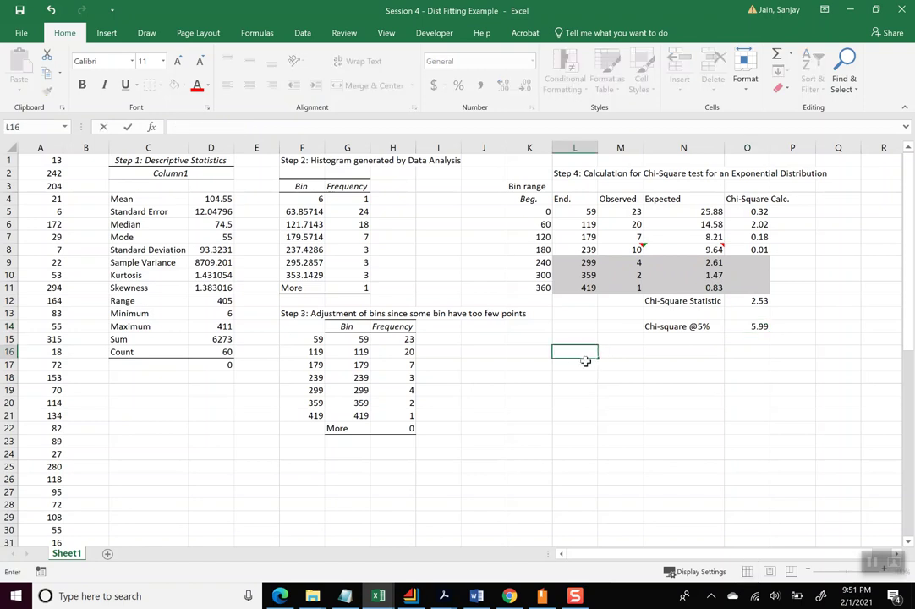
pyautogui.write('Since Chi-squre')
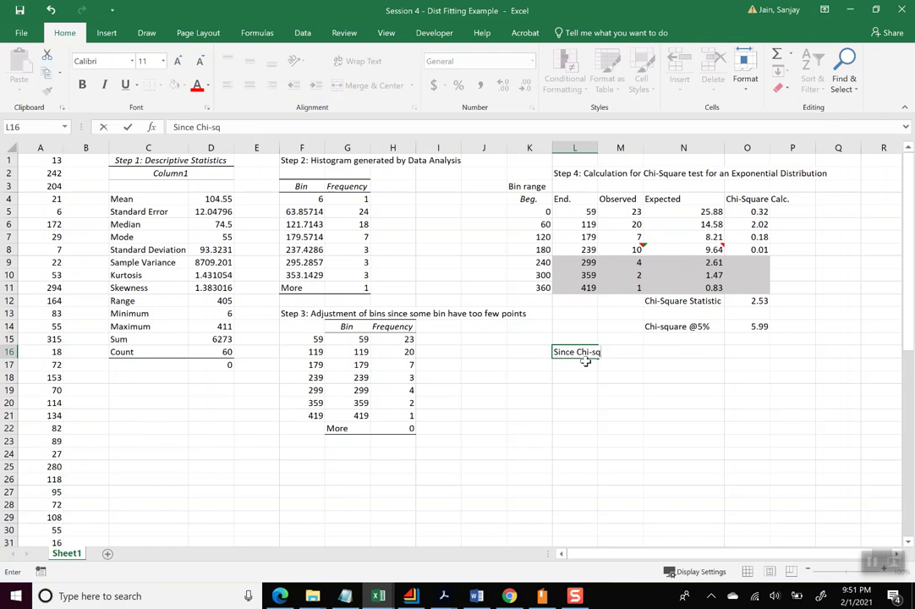
pyautogui.press('BackSpace')
pyautogui.press('BackSpace')
pyautogui.write('are statistis')
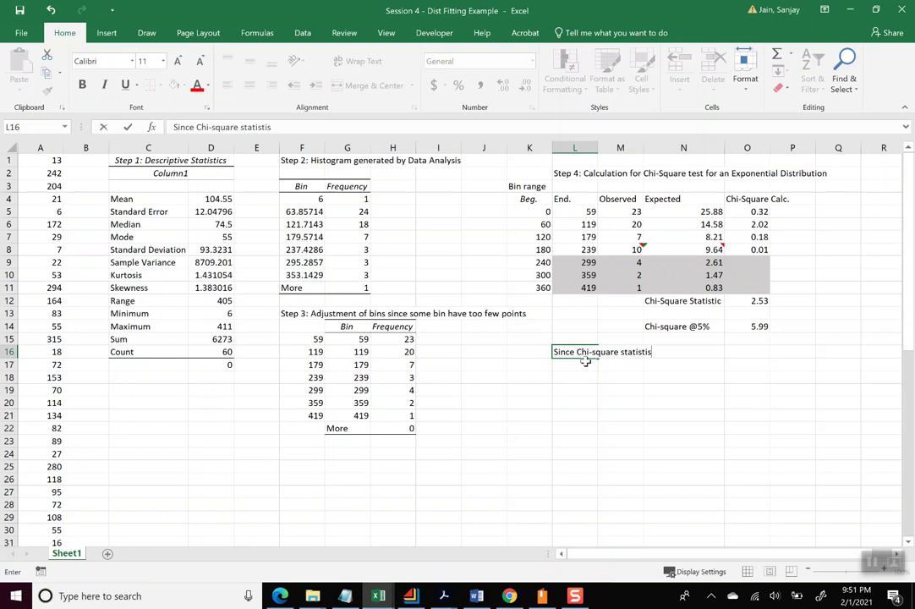
pyautogui.press('BackSpace')
pyautogui.write('c is less than Chi-suare')
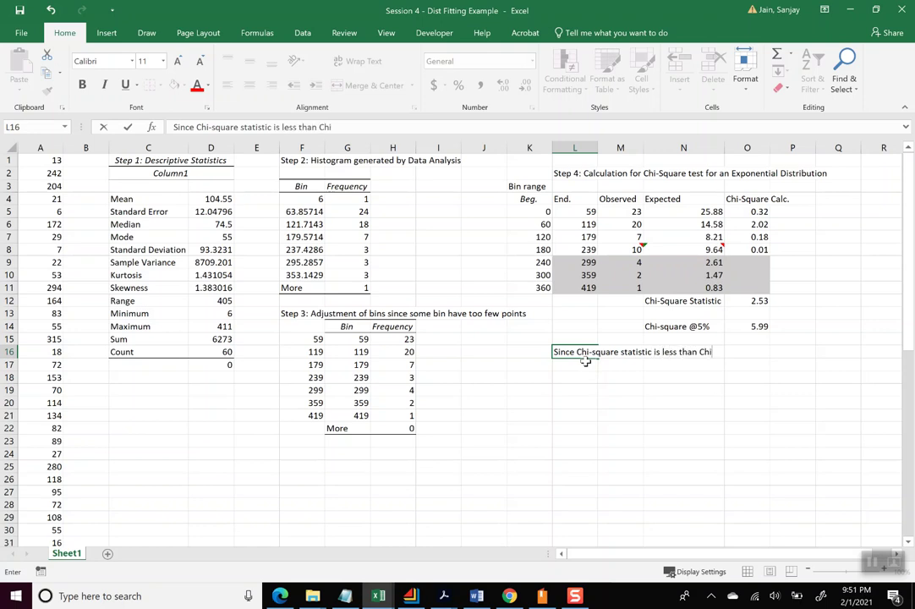
pyautogui.press('BackSpace')
pyautogui.press('BackSpace')
pyautogui.press('BackSpace')
pyautogui.write('quare')
pyautogui.write(' valu')
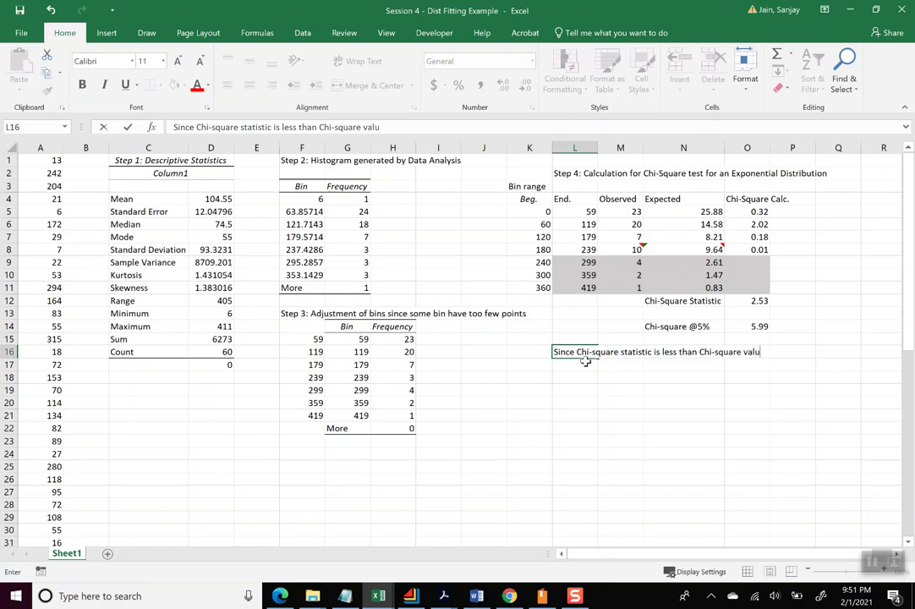
pyautogui.write('e at 5%')
pyautogui.press('Return')
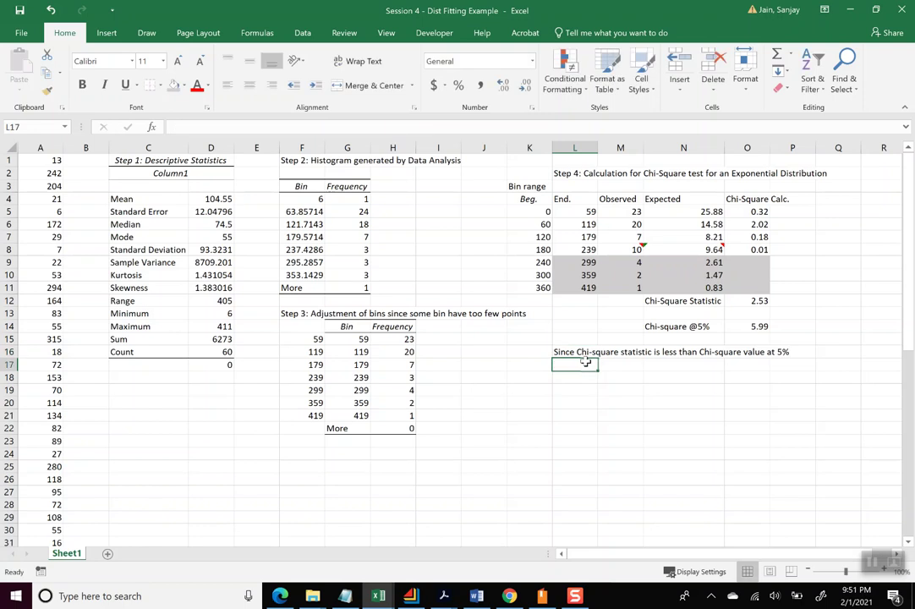
# Step: In L17, add 'we cannot reject the hypothesis, hence it is a good fit.'
pyautogui.write('we cann')
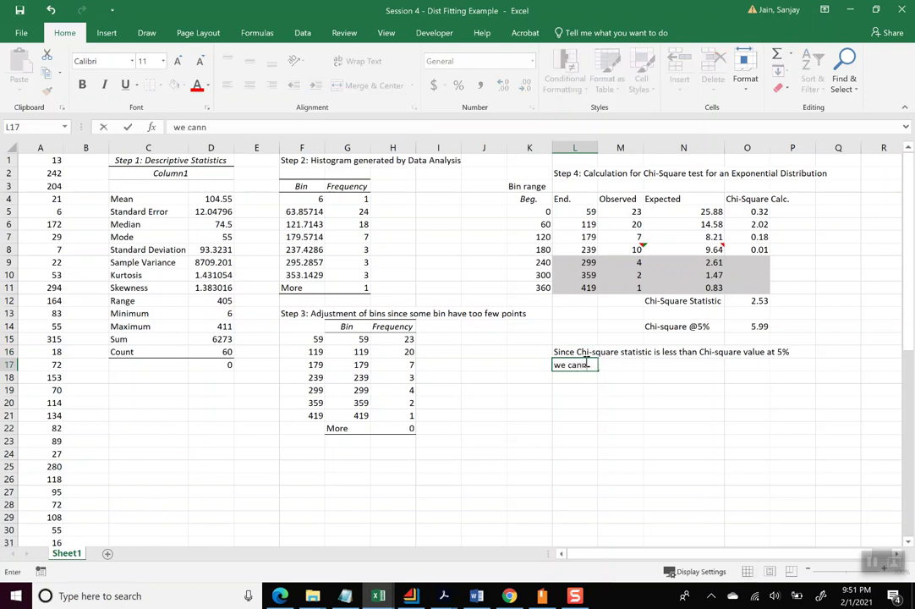
pyautogui.write('ot resec')
pyautogui.press('BackSpace')
pyautogui.press('BackSpace')
pyautogui.press('BackSpace')
pyautogui.write('j ect the ho')
pyautogui.press('BackSpace')
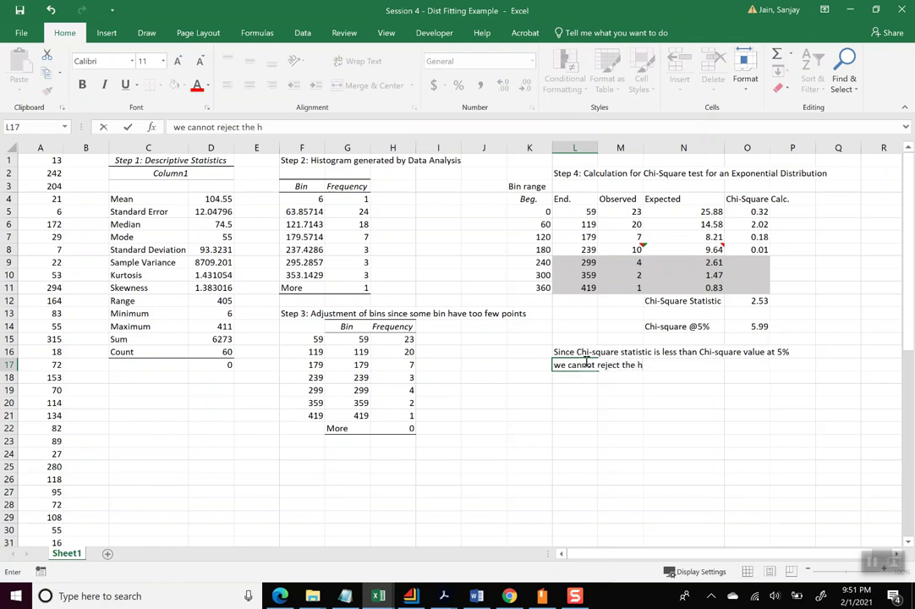
pyautogui.write('ypothesis, h')
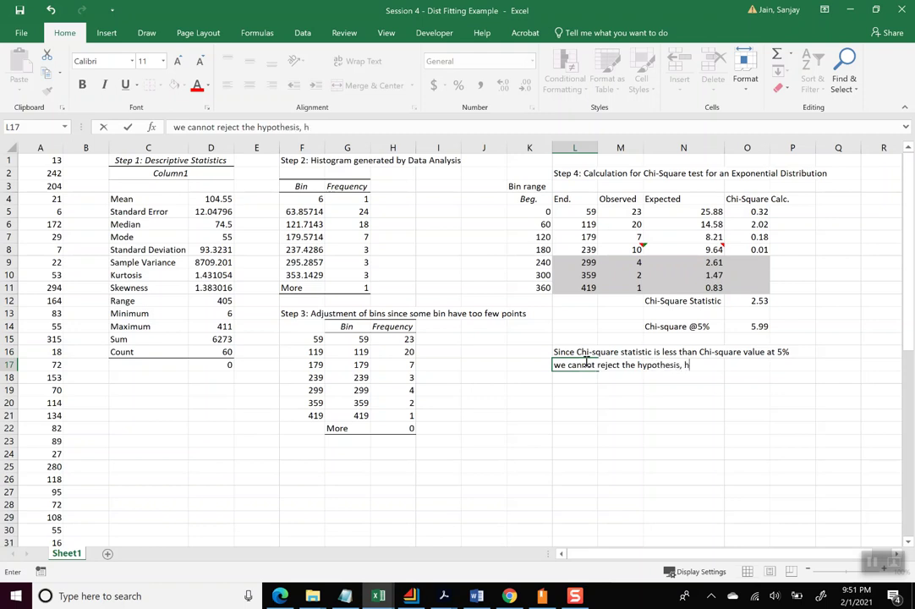
pyautogui.write('ence it is a good fit.')
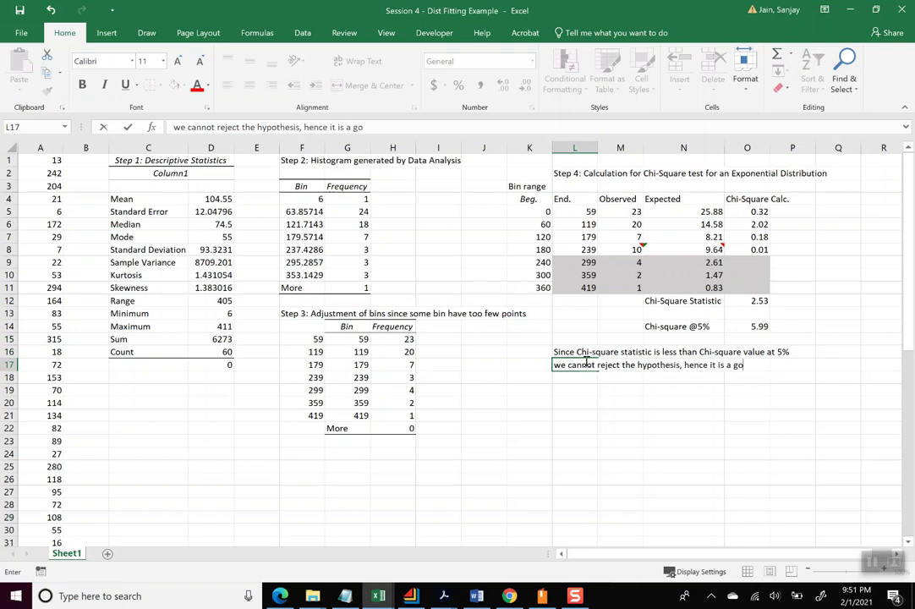
pyautogui.click(723, 420)
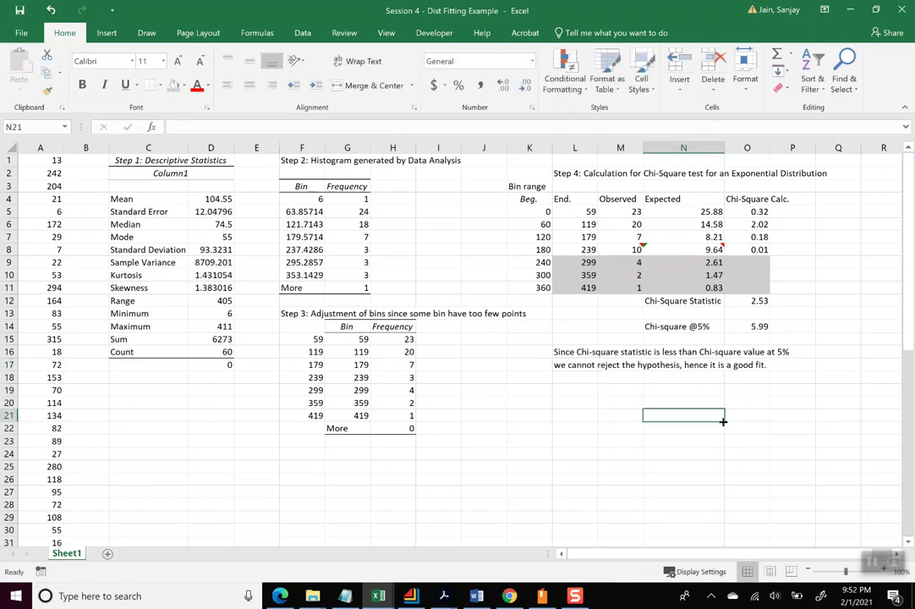